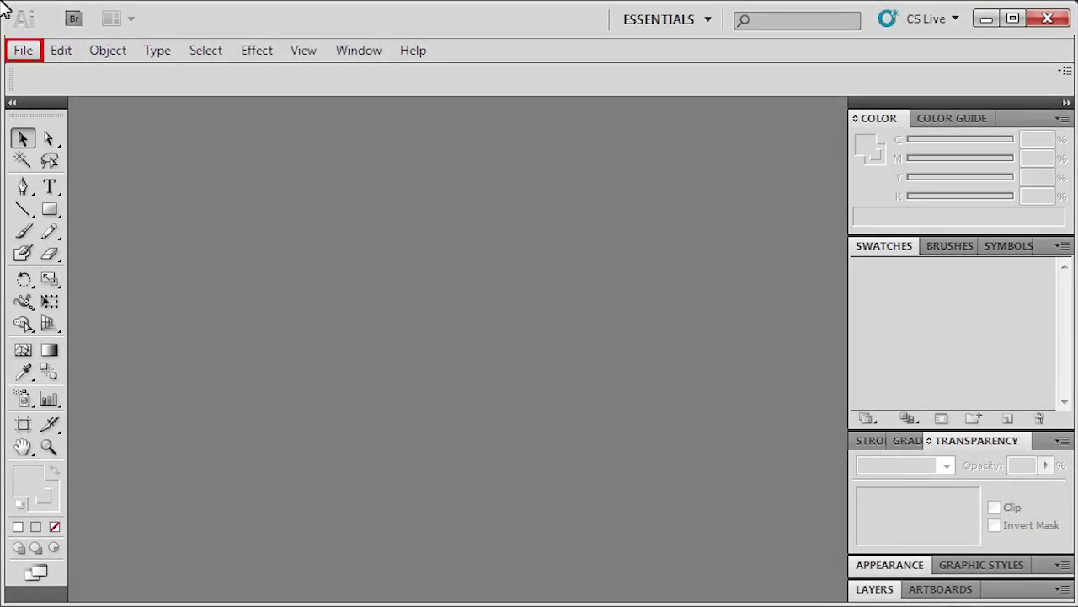
Step: Open the File menu to start a new document
left_click(29, 49)
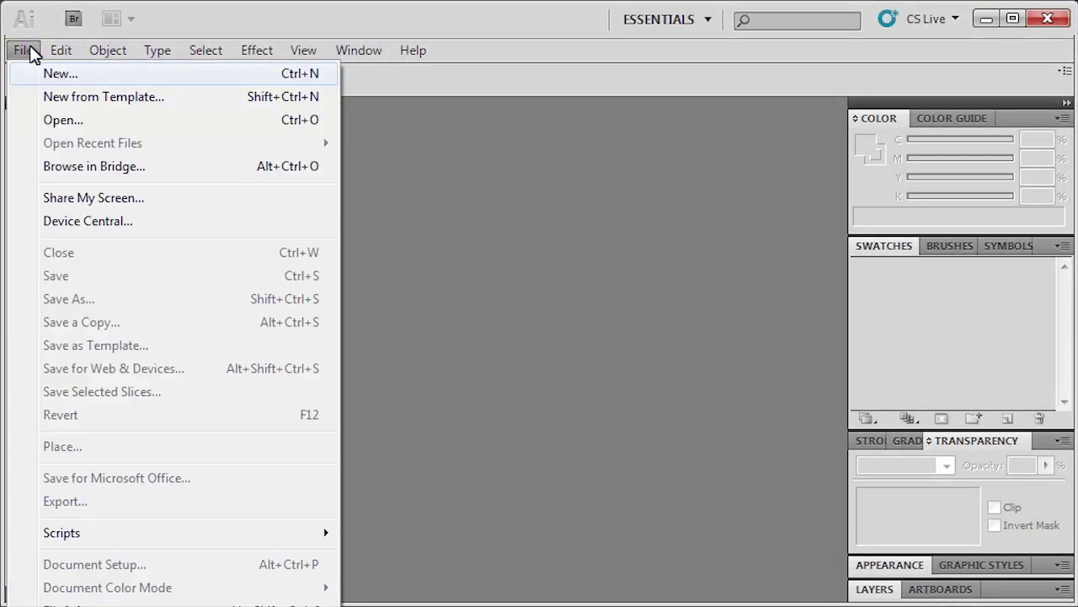
Step: Create a Print-profile document named 'Flower', Letter size in inches, landscape orientation
left_click(78, 72)
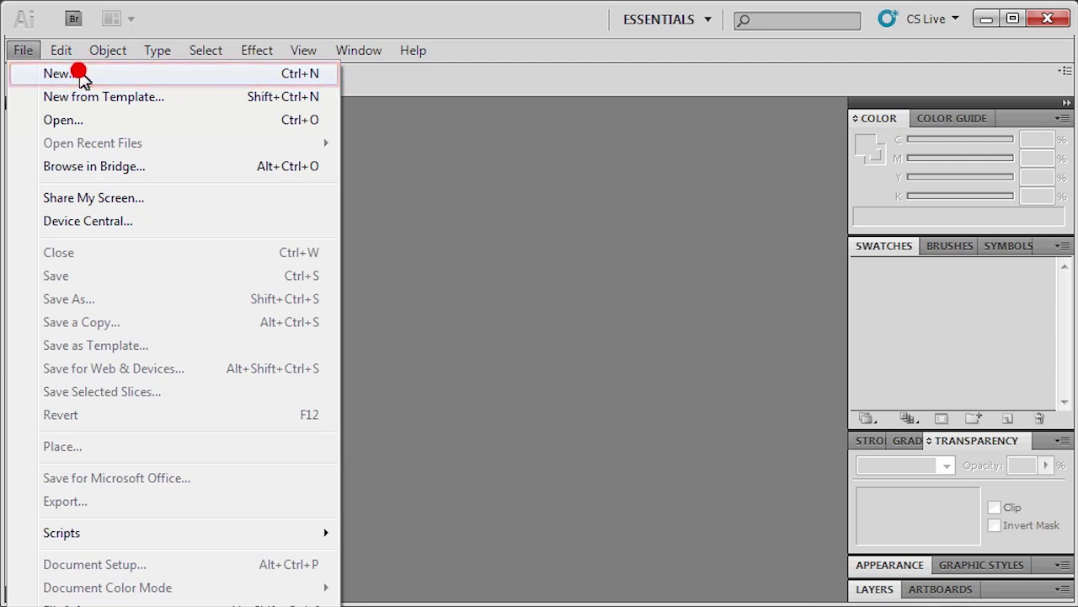
type("Flower")
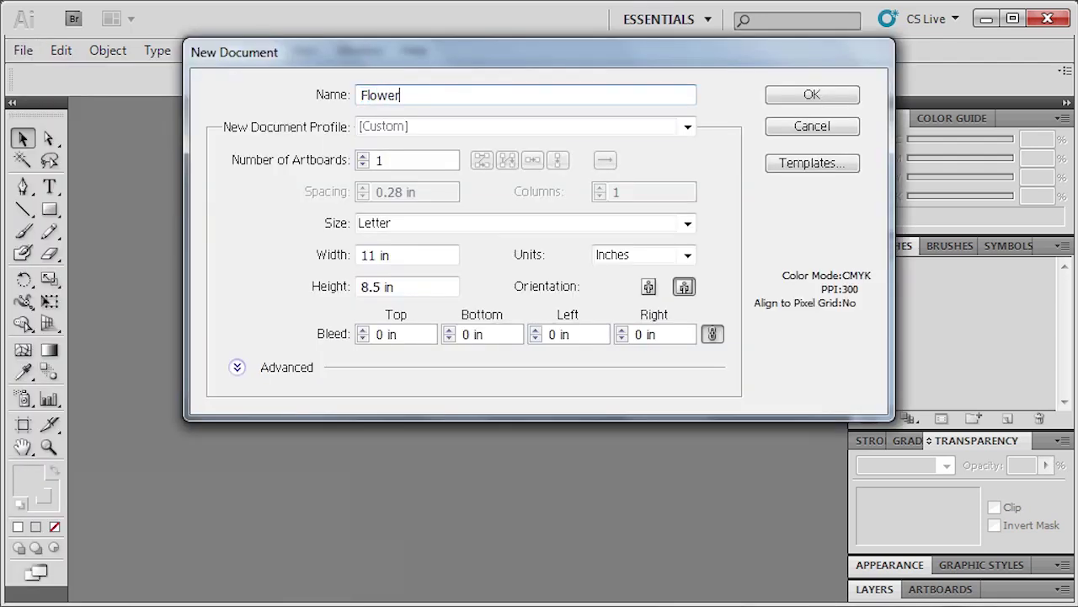
key("Tab")
left_click(688, 128)
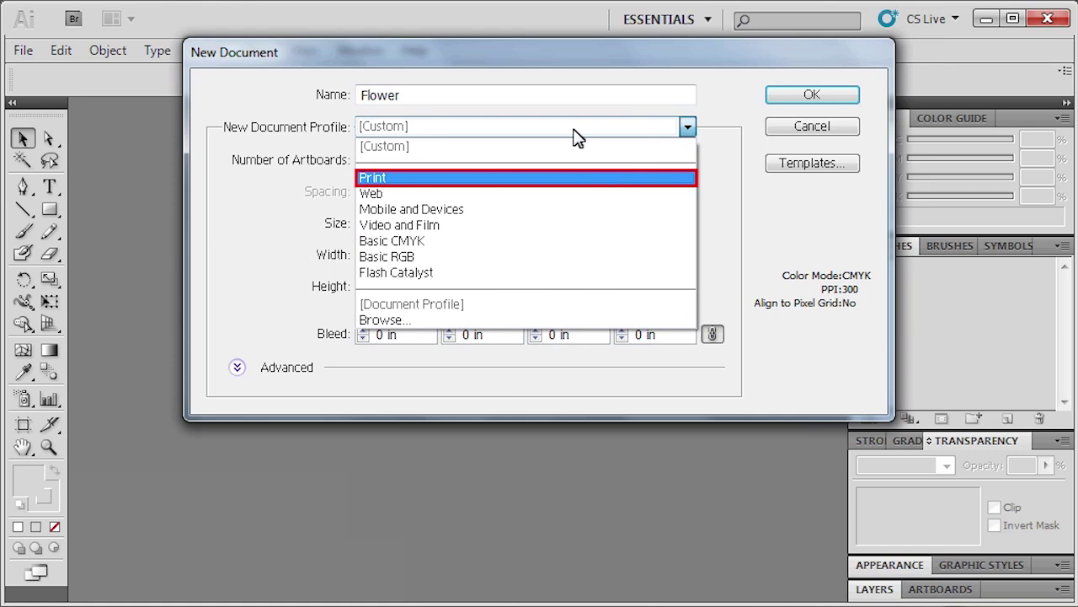
left_click(388, 178)
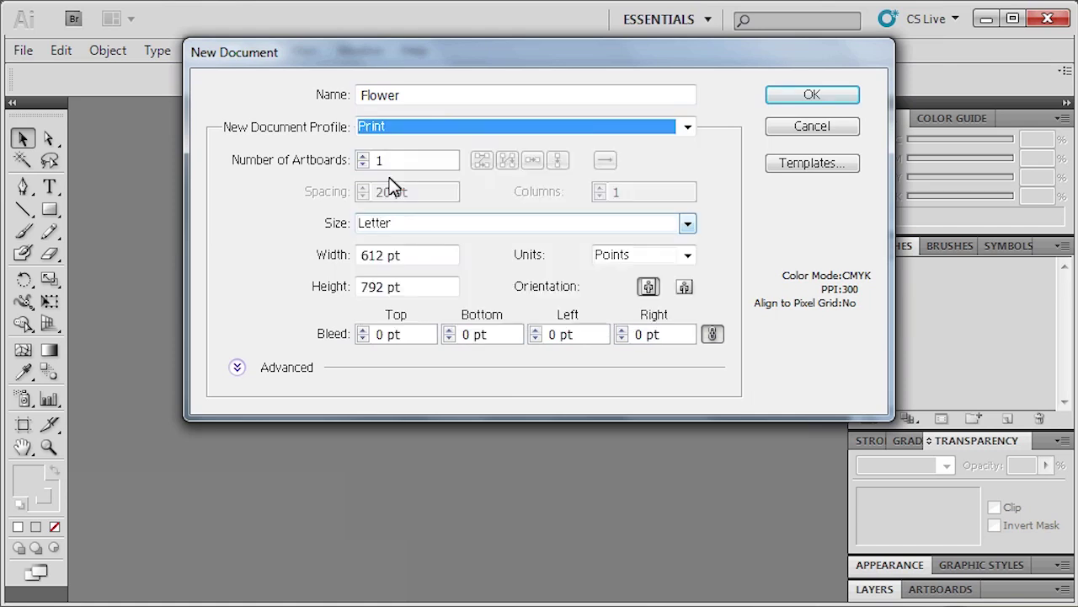
left_click(688, 225)
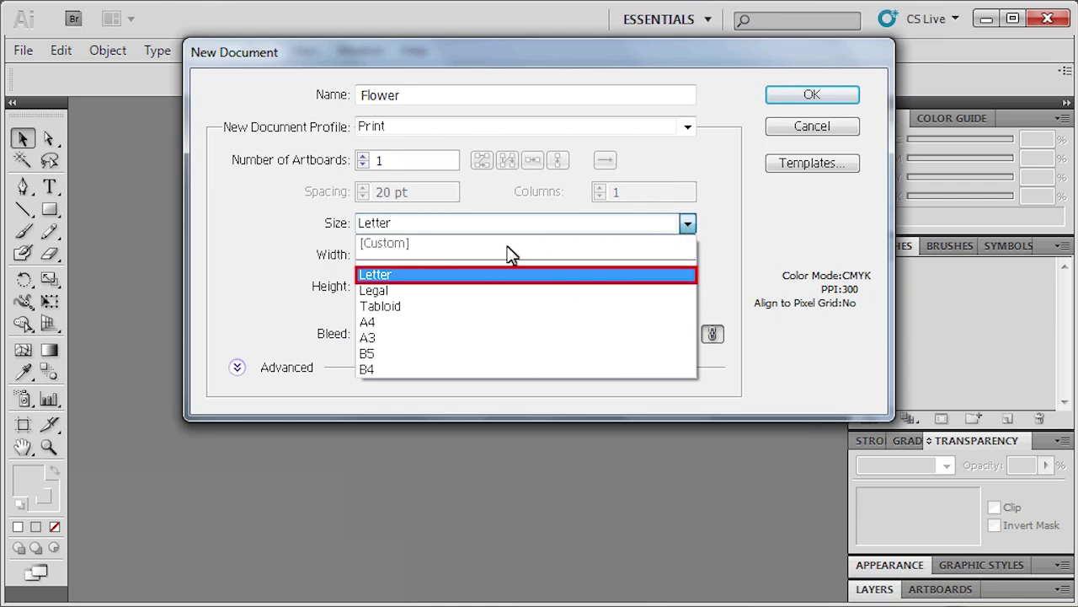
left_click(487, 275)
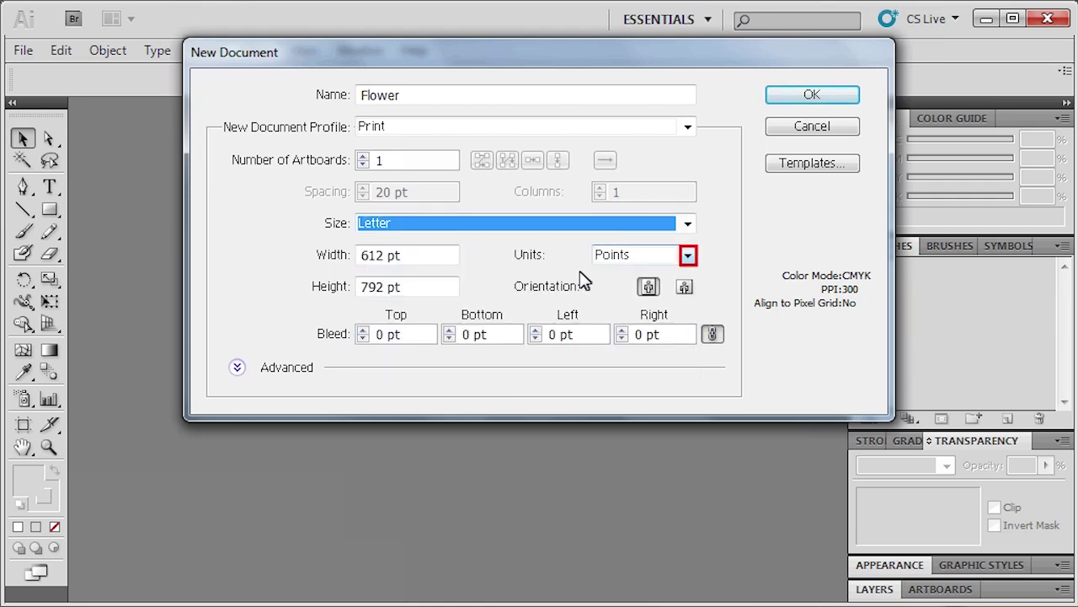
left_click(687, 255)
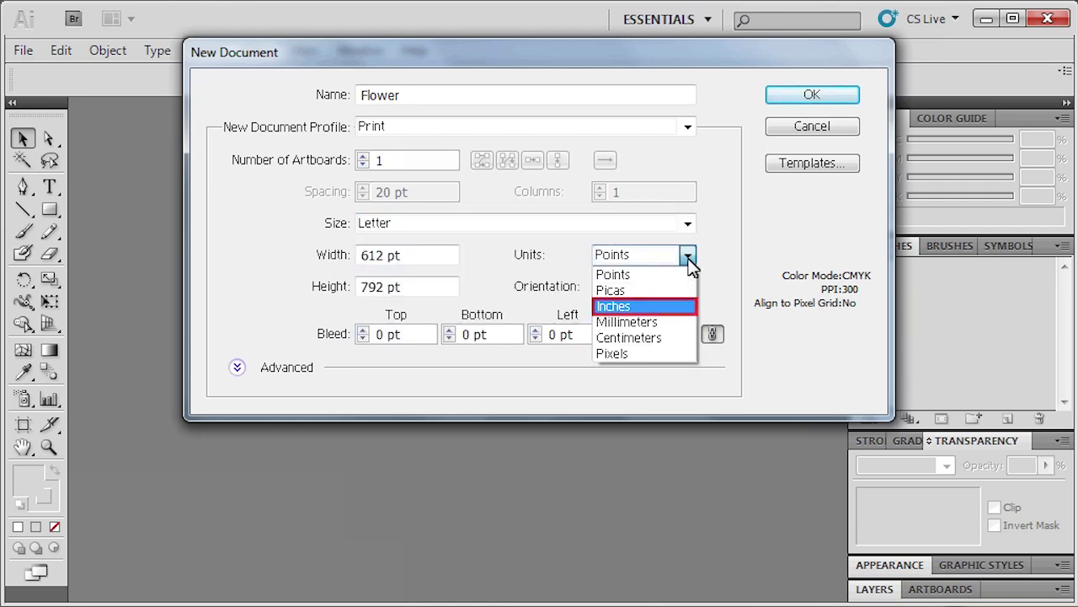
left_click(647, 306)
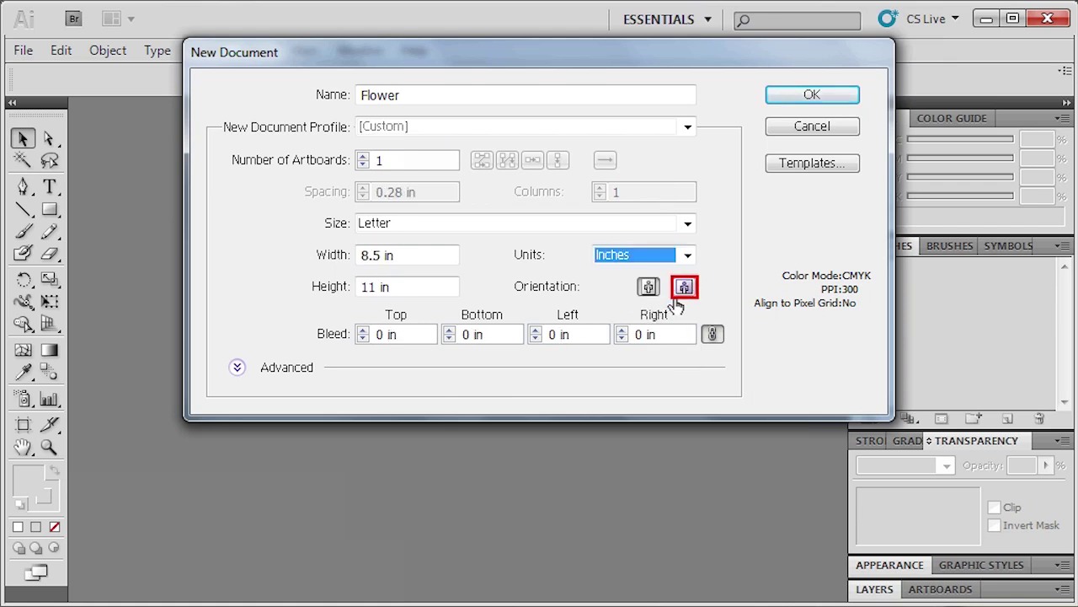
left_click(684, 288)
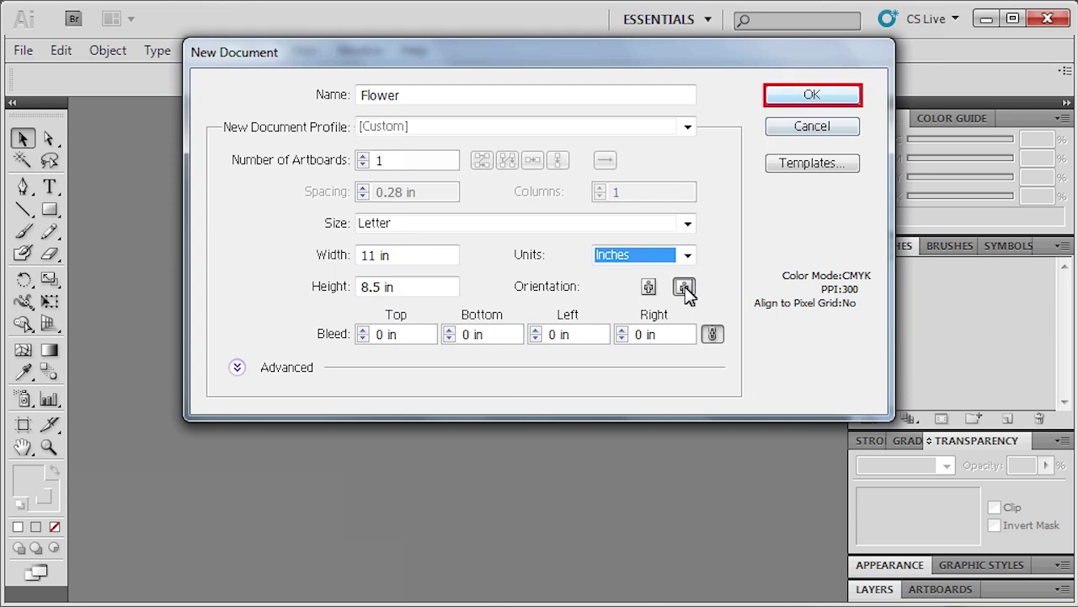
left_click(809, 95)
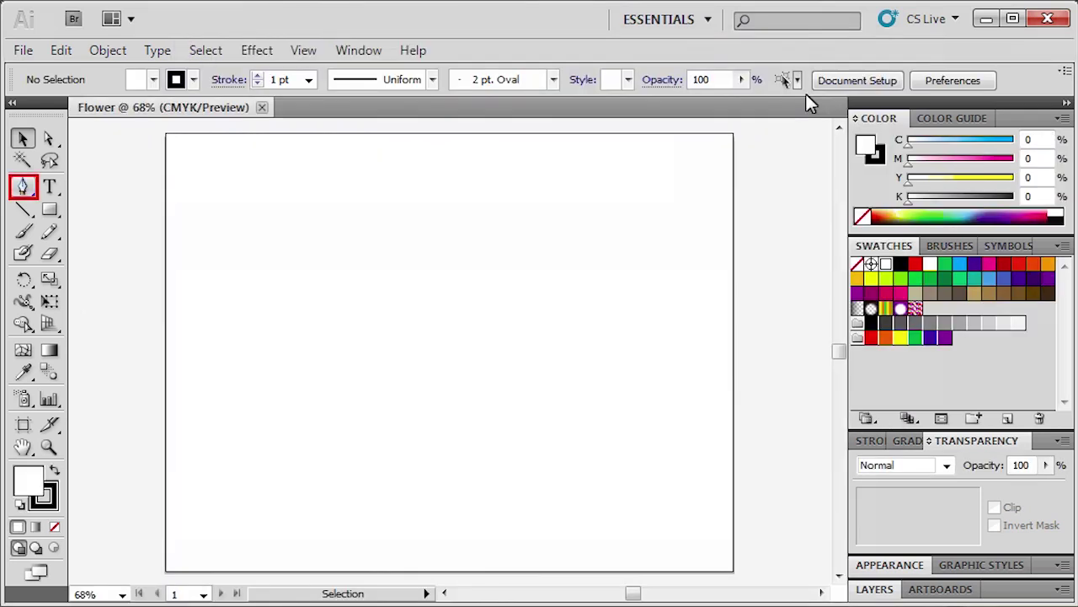
Step: Draw a closed, two-curve leaf-shaped petal with the Pen tool near the artboard's top centre
left_click(23, 187)
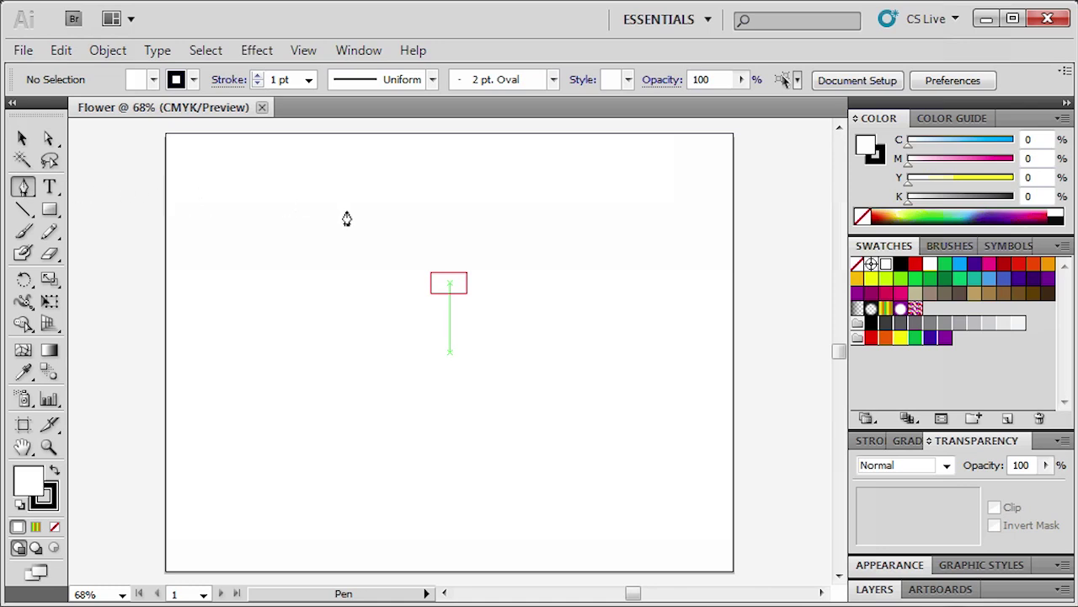
left_click(445, 282)
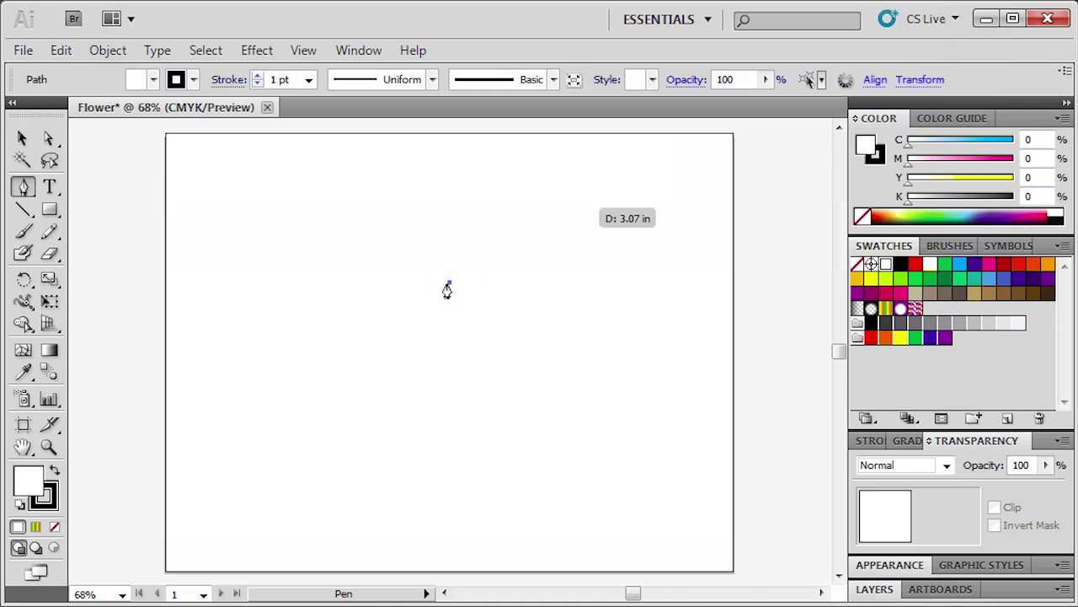
left_click_drag(587, 207, 697, 227)
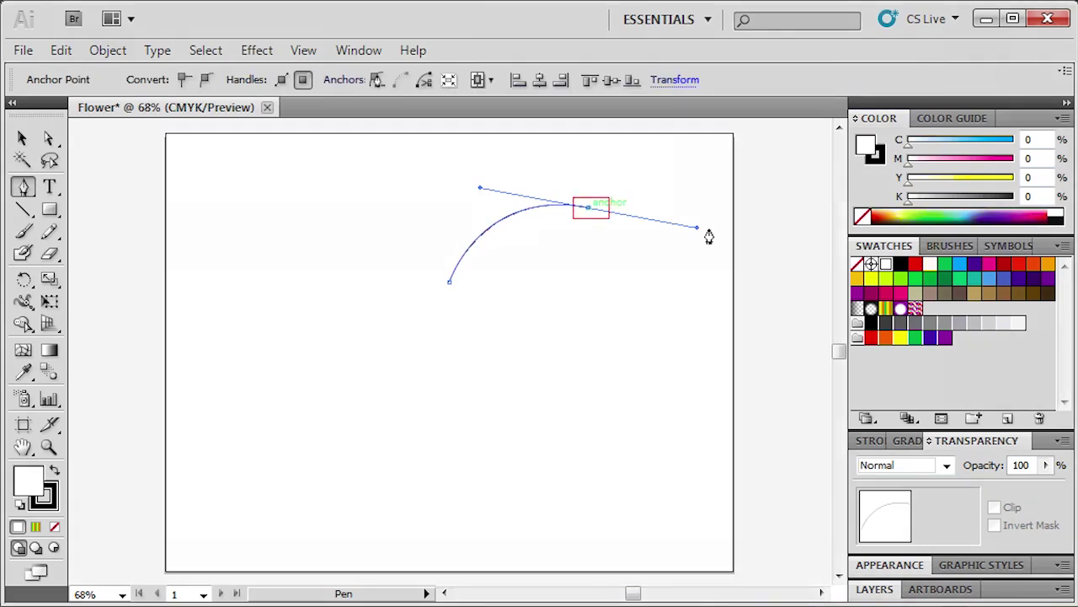
left_click(589, 209)
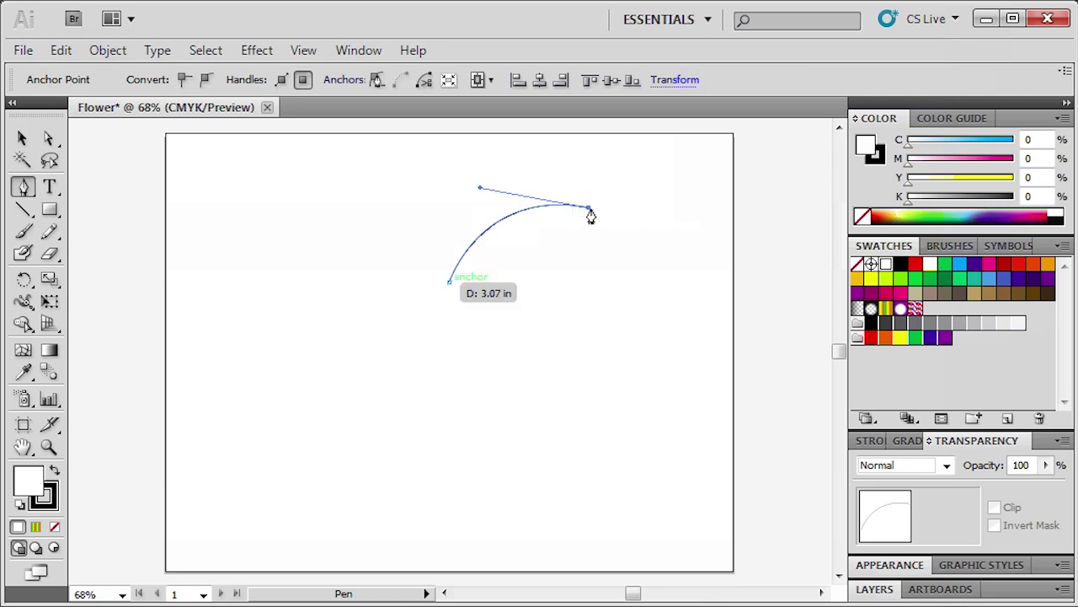
left_click(449, 281)
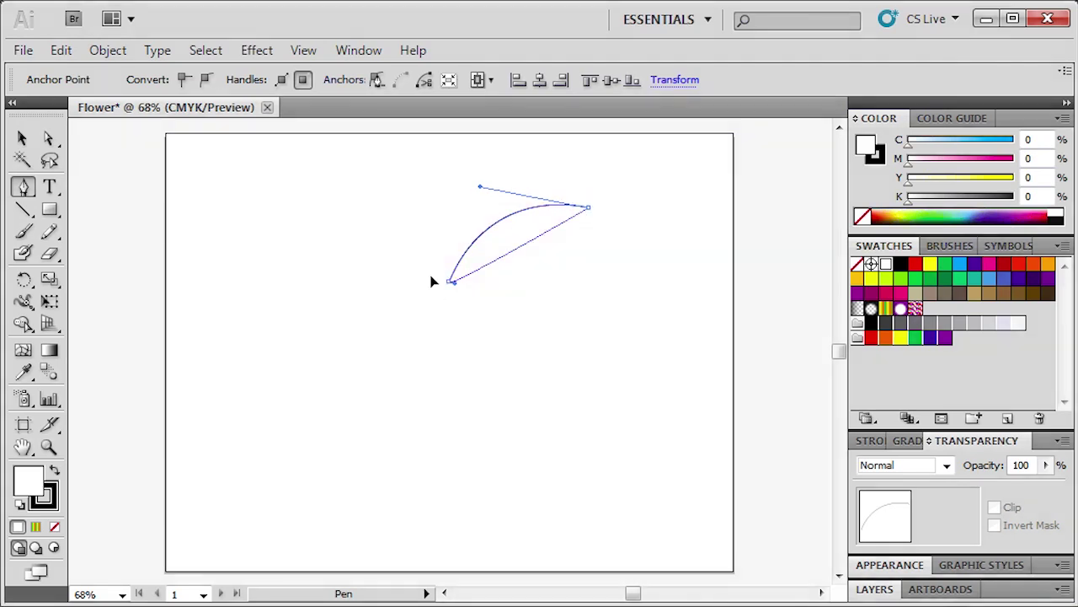
left_click_drag(431, 281, 339, 262)
key("v")
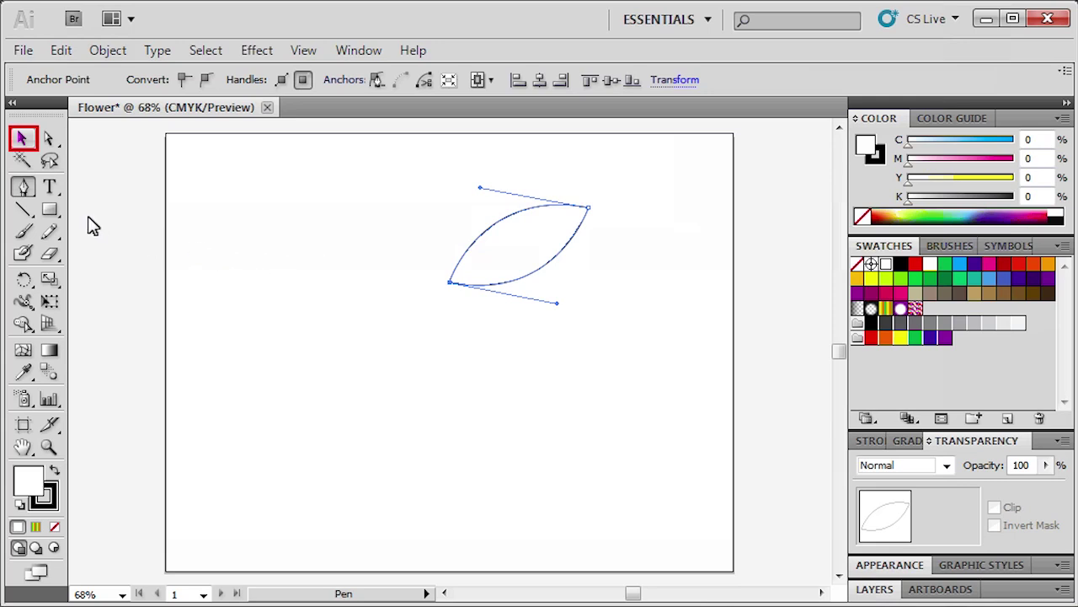
left_click(29, 139)
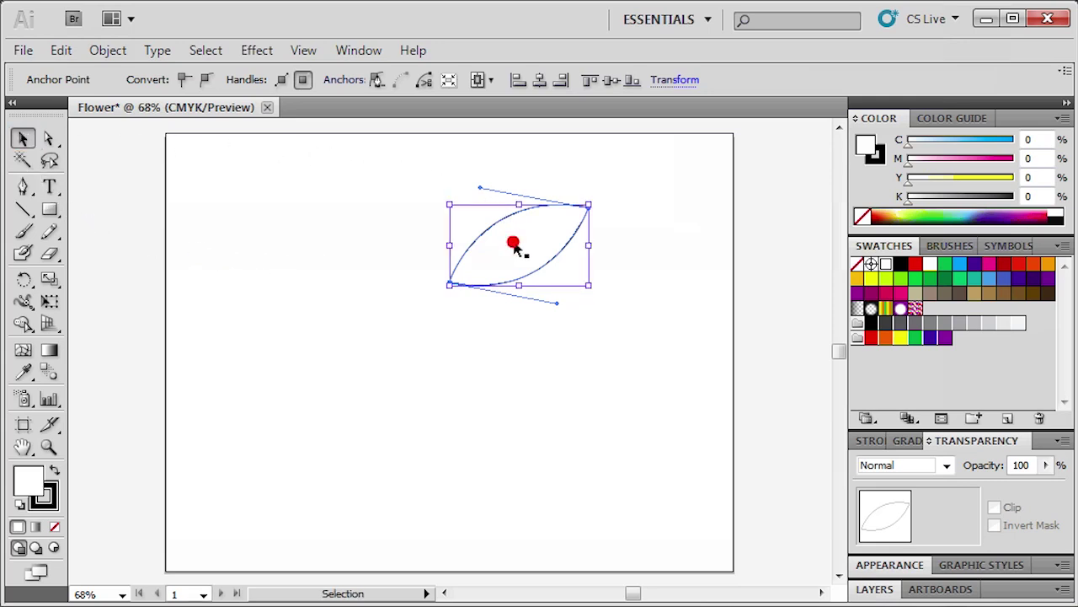
Step: Rotate copies of the petal around a pivot at its base until six petals form a flower
key("r")
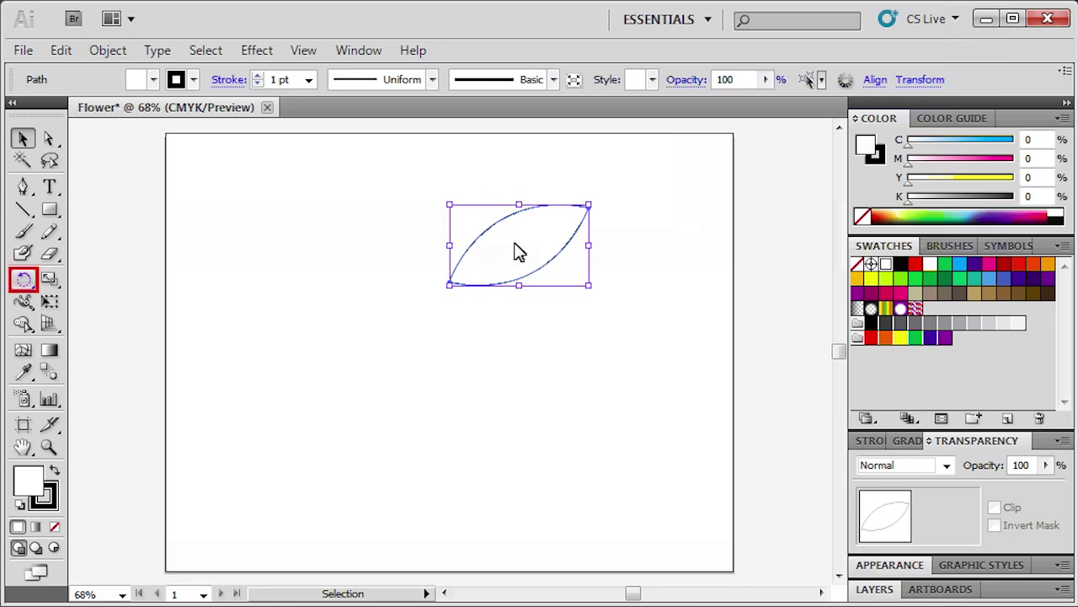
left_click(24, 281)
left_click(23, 280)
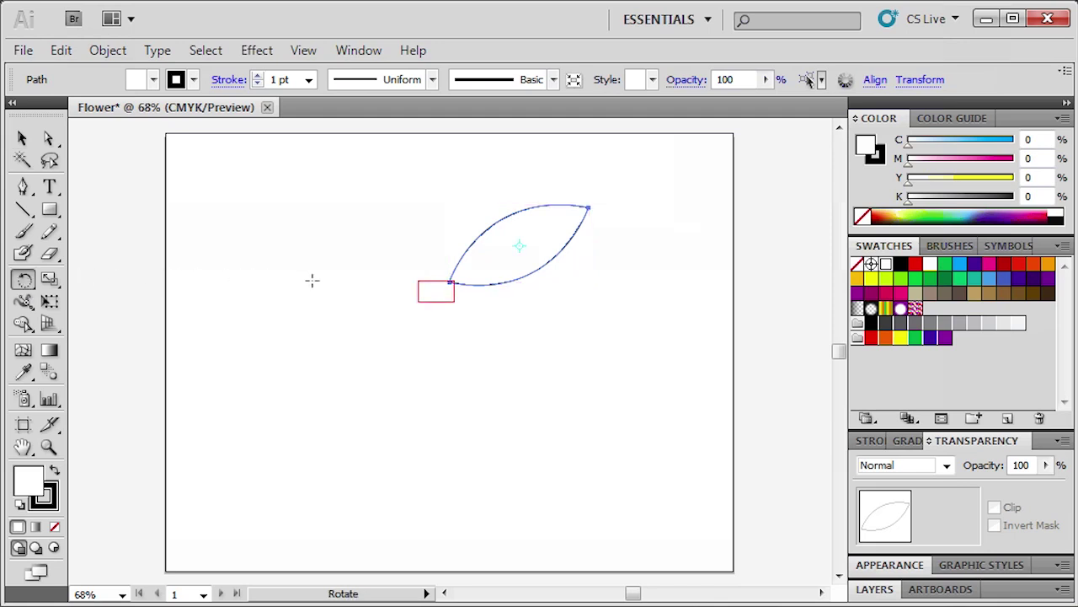
left_click(434, 290)
left_click_drag(529, 244, 565, 364)
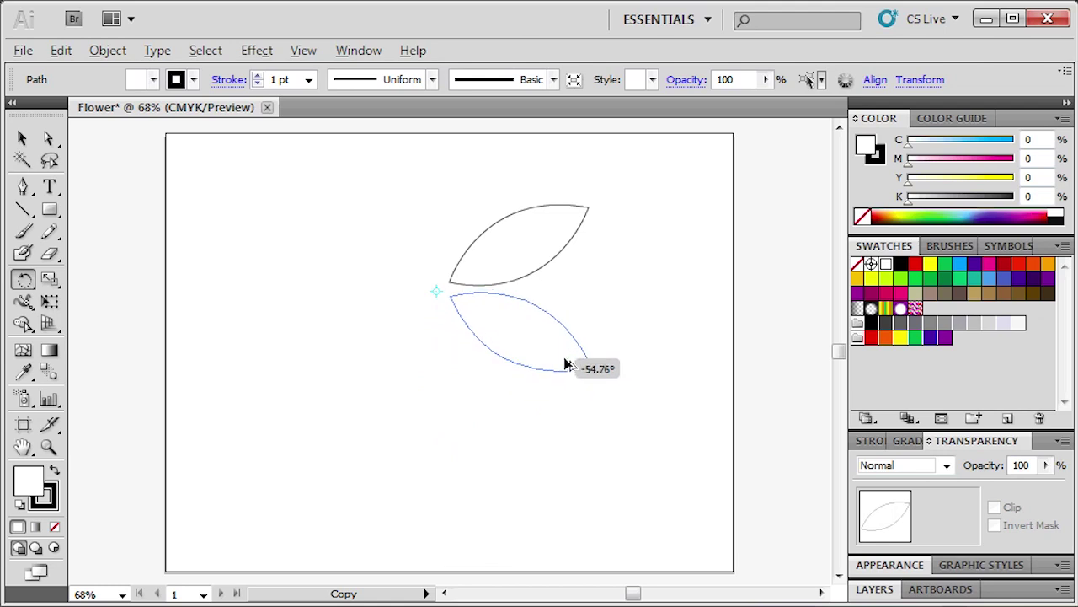
left_click_drag(565, 364, 569, 360)
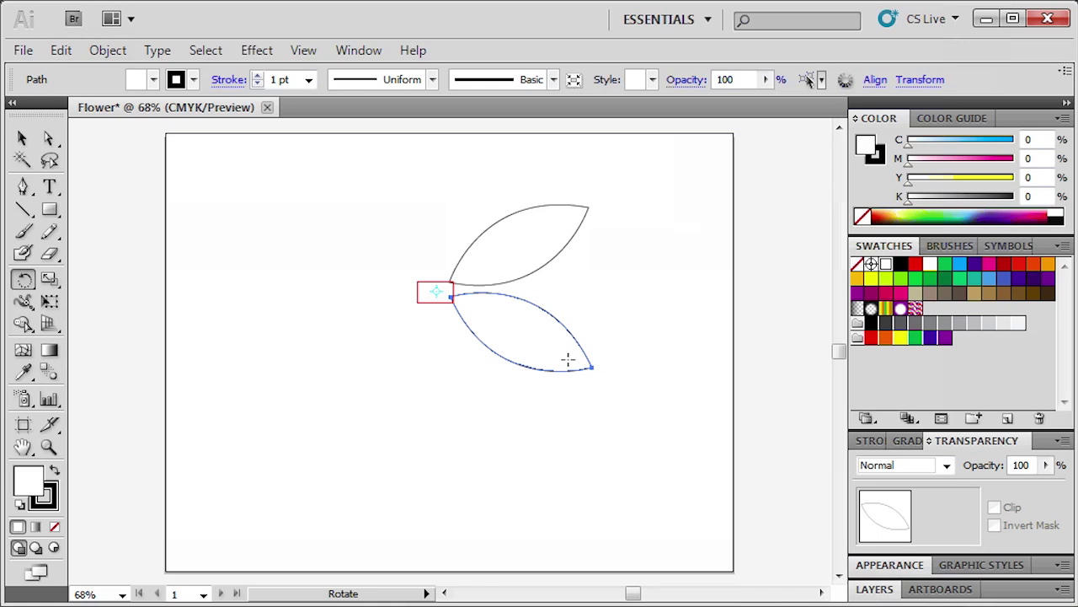
left_click(434, 293)
left_click_drag(522, 346, 440, 402)
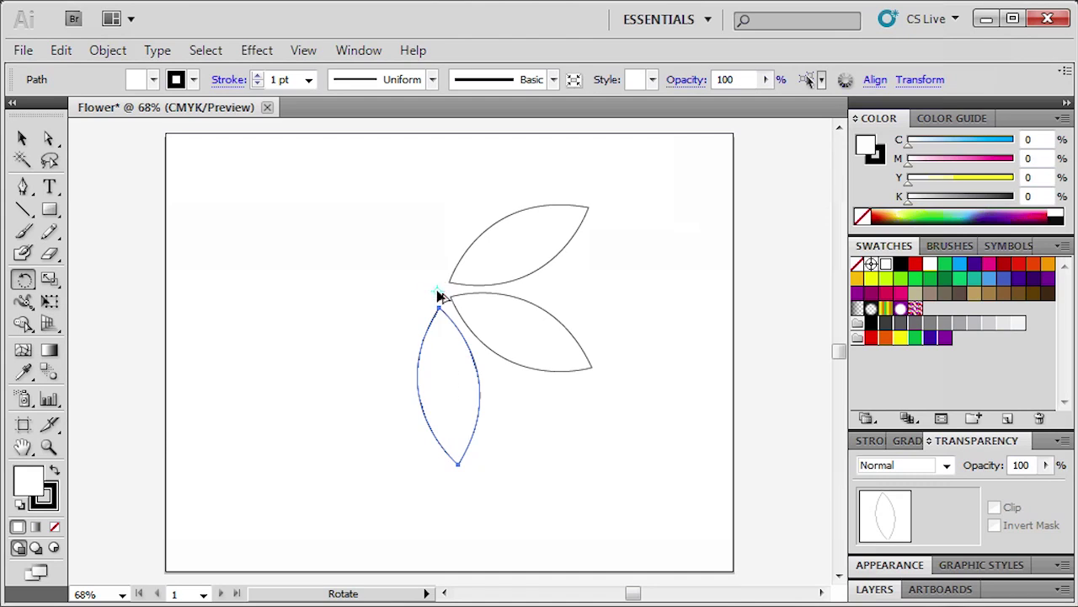
left_click_drag(443, 381, 377, 338)
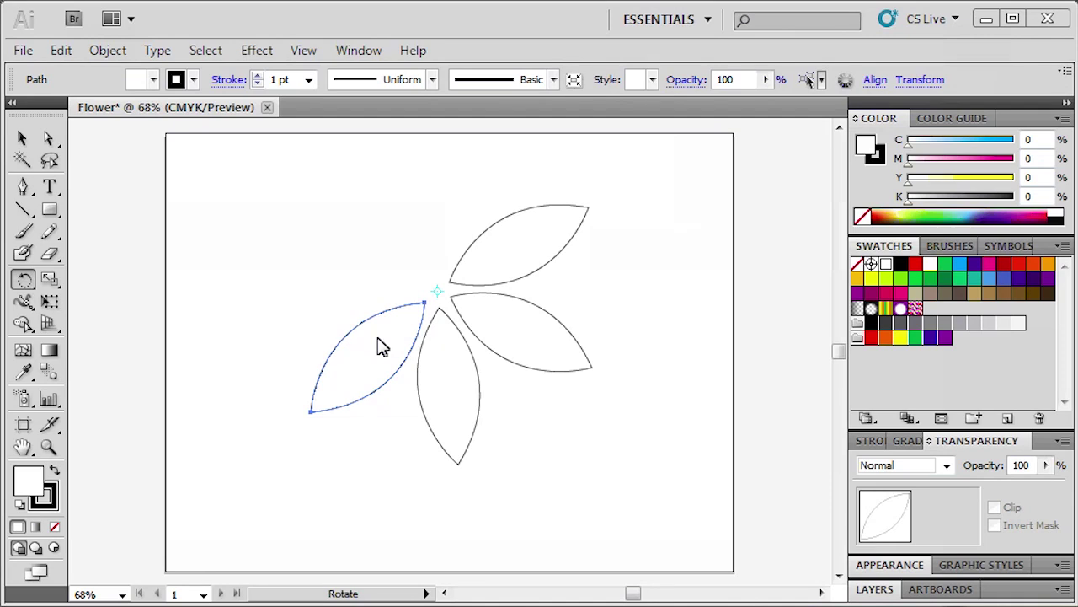
left_click(437, 292)
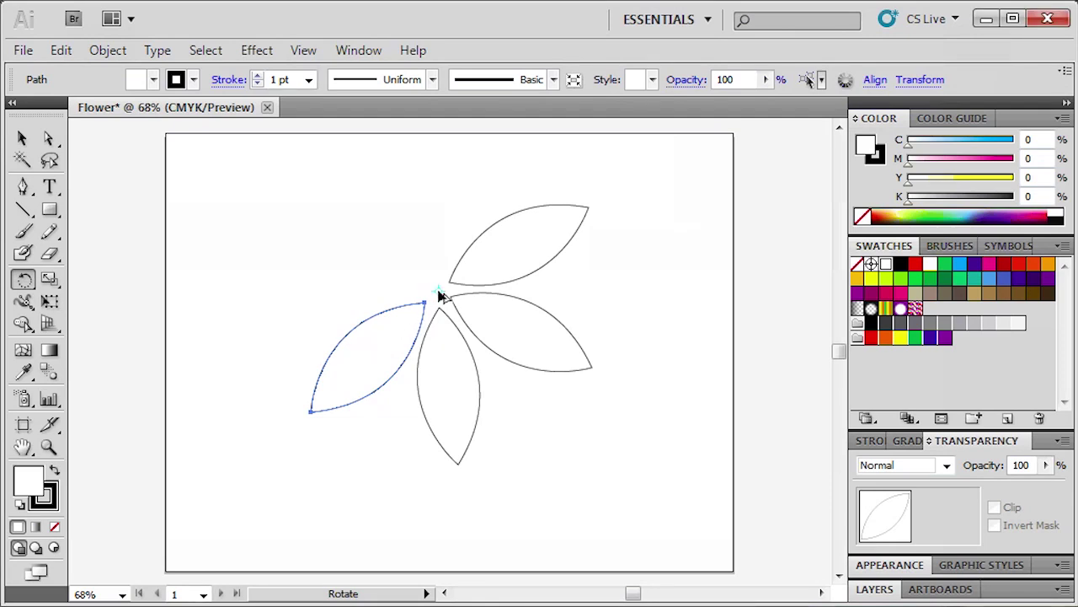
left_click_drag(366, 351, 430, 226)
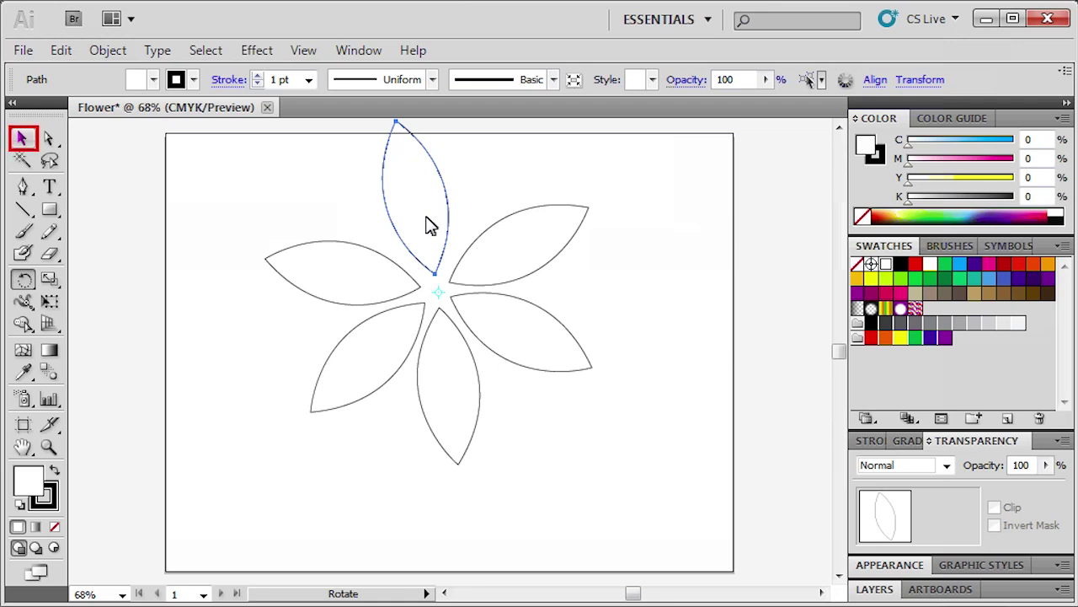
left_click(22, 140)
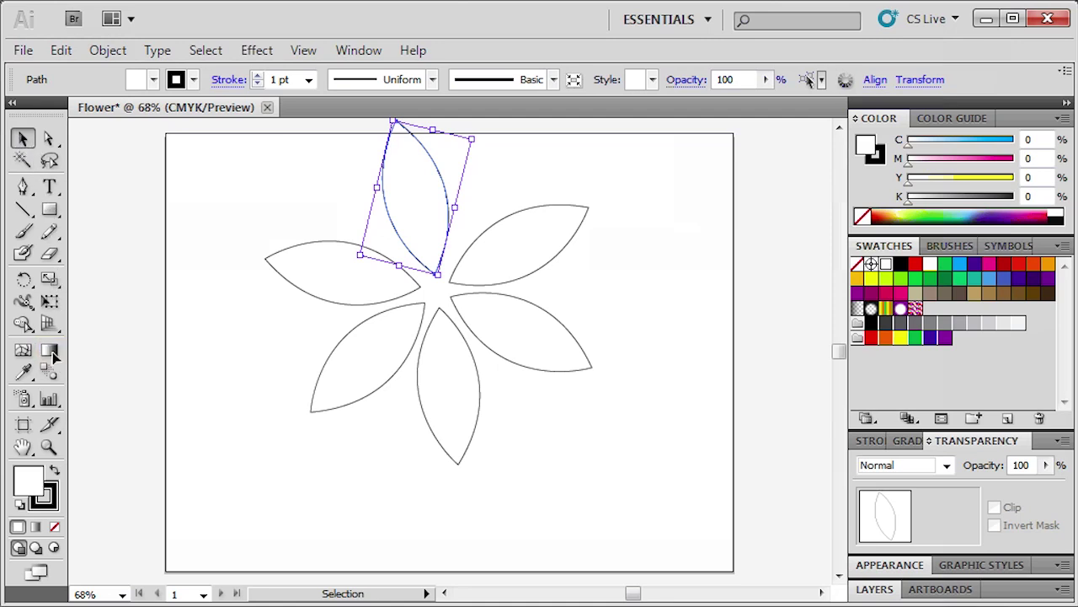
Step: Select the top petal and apply the default linear white-to-black gradient
left_click(419, 222)
key("g")
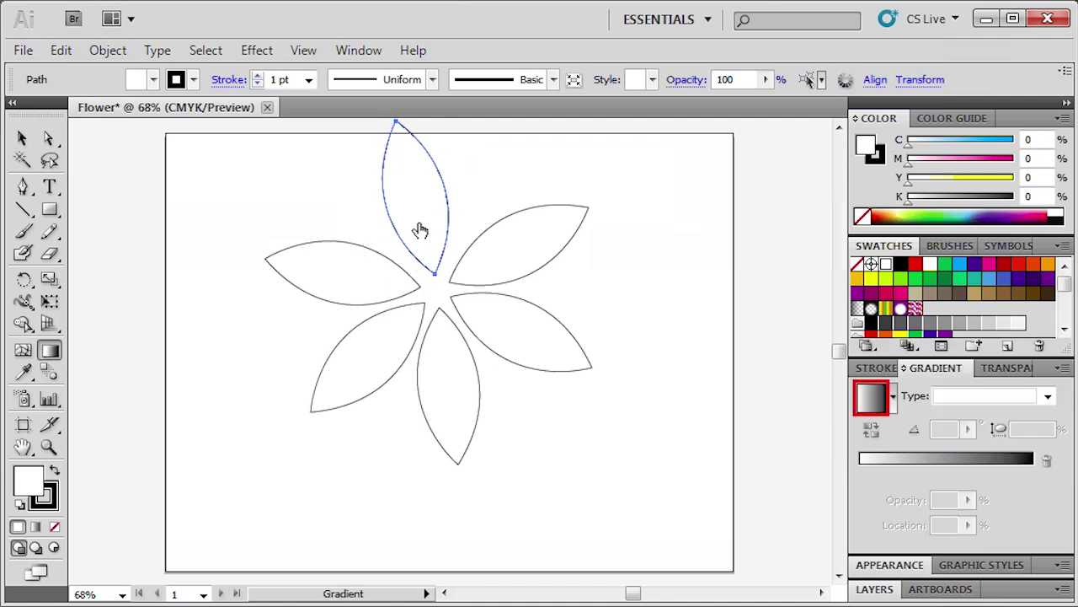
left_click(875, 399)
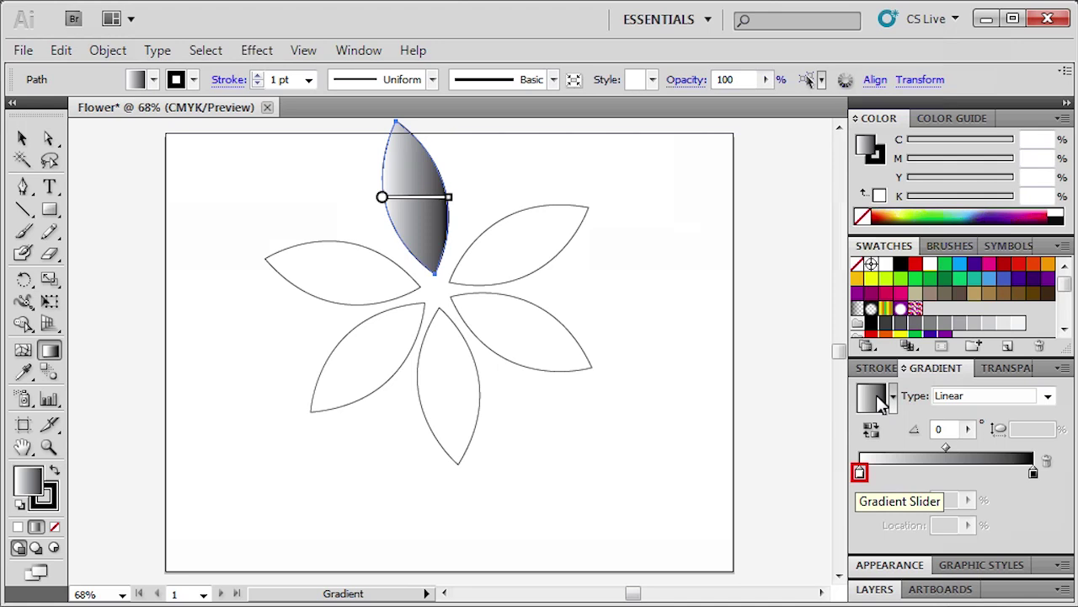
Step: Switch the gradient's start stop to RGB mode and set it to R241, G90, B36
double_click(860, 472)
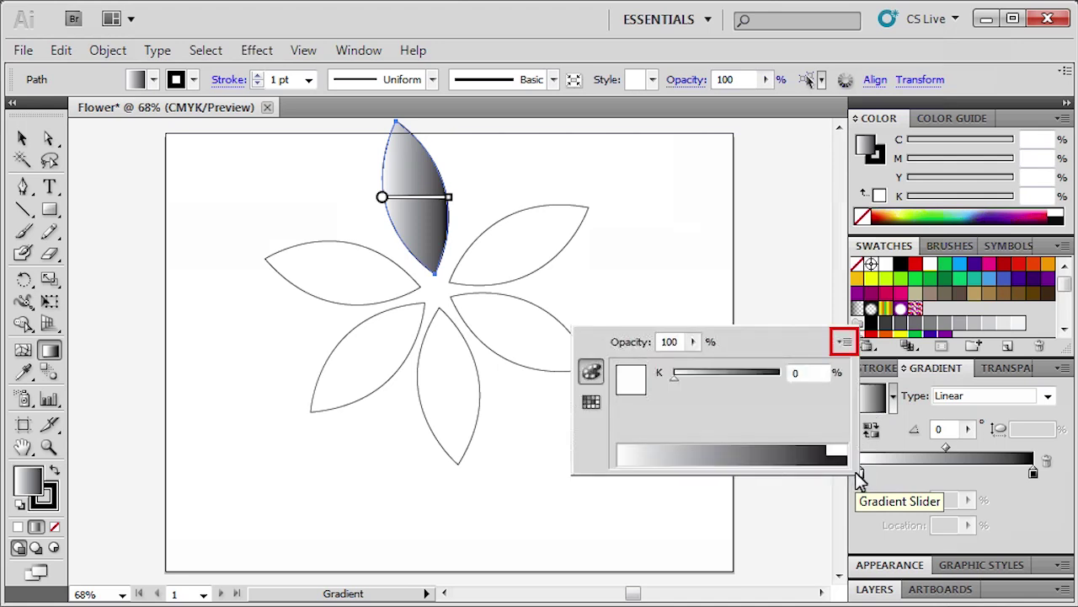
left_click(843, 343)
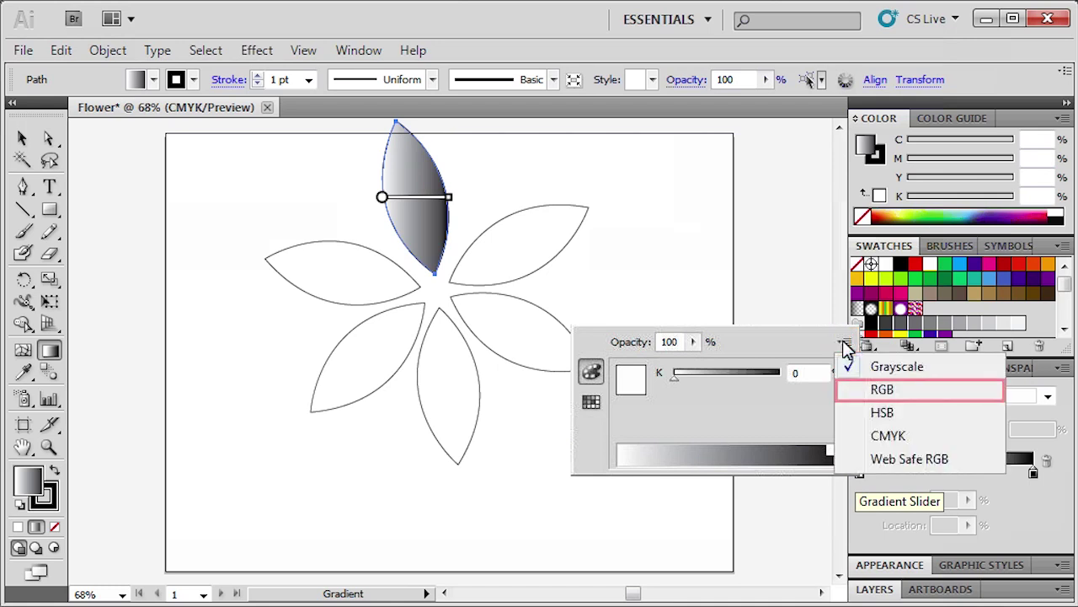
left_click(902, 390)
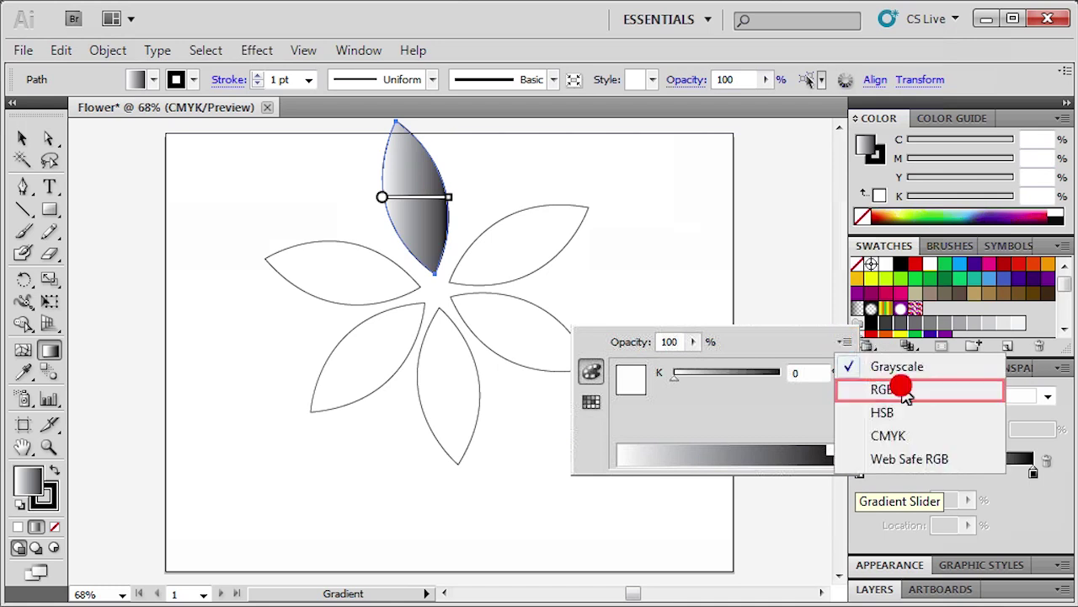
left_click(904, 389)
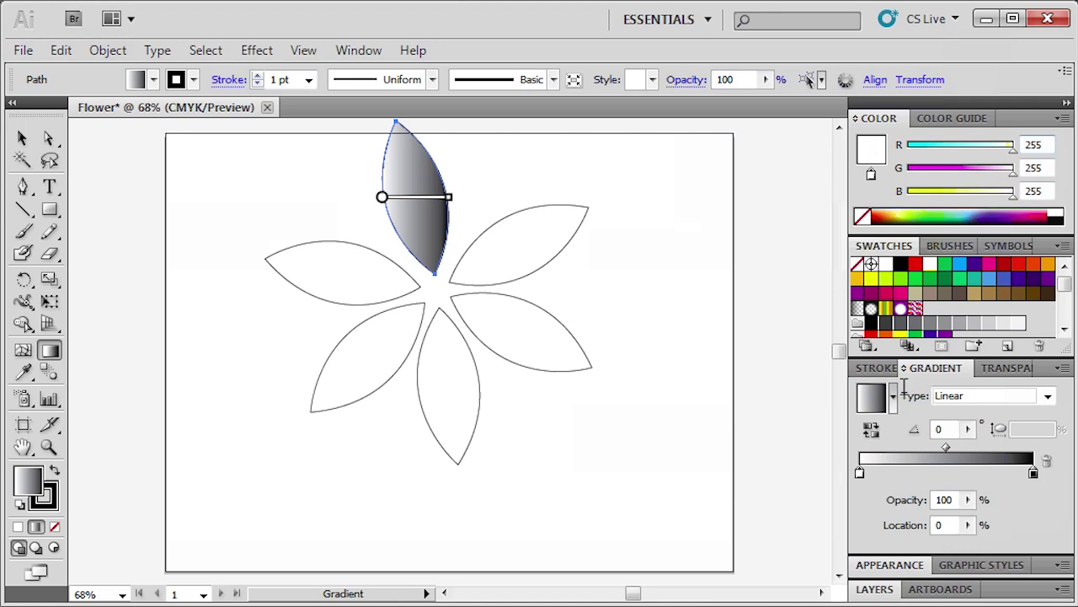
left_click(1044, 145)
type("241")
left_click(1050, 168)
type("90")
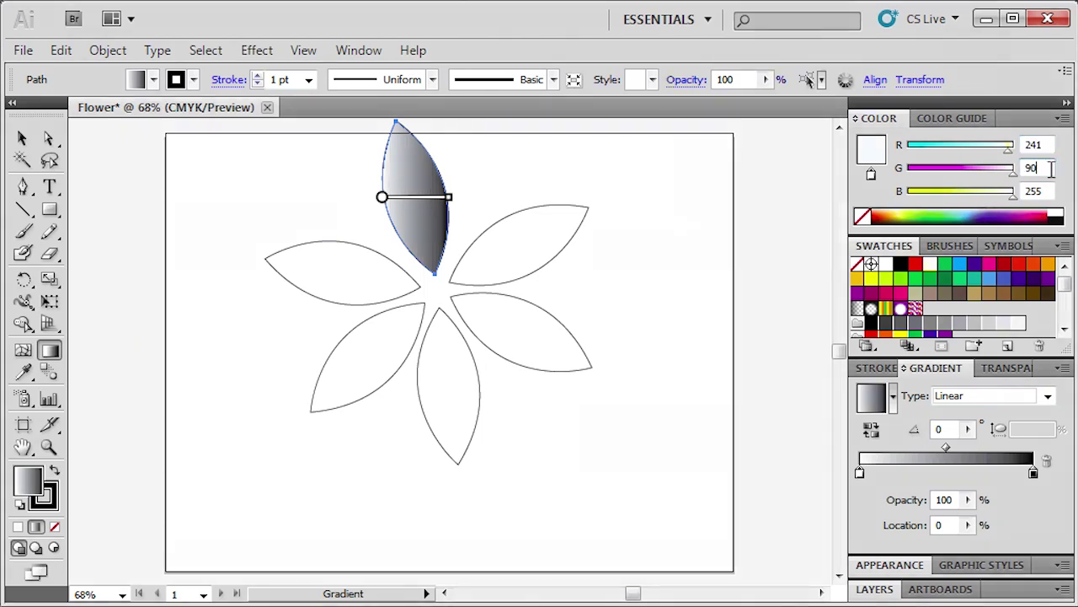
left_click(1044, 191)
type("36")
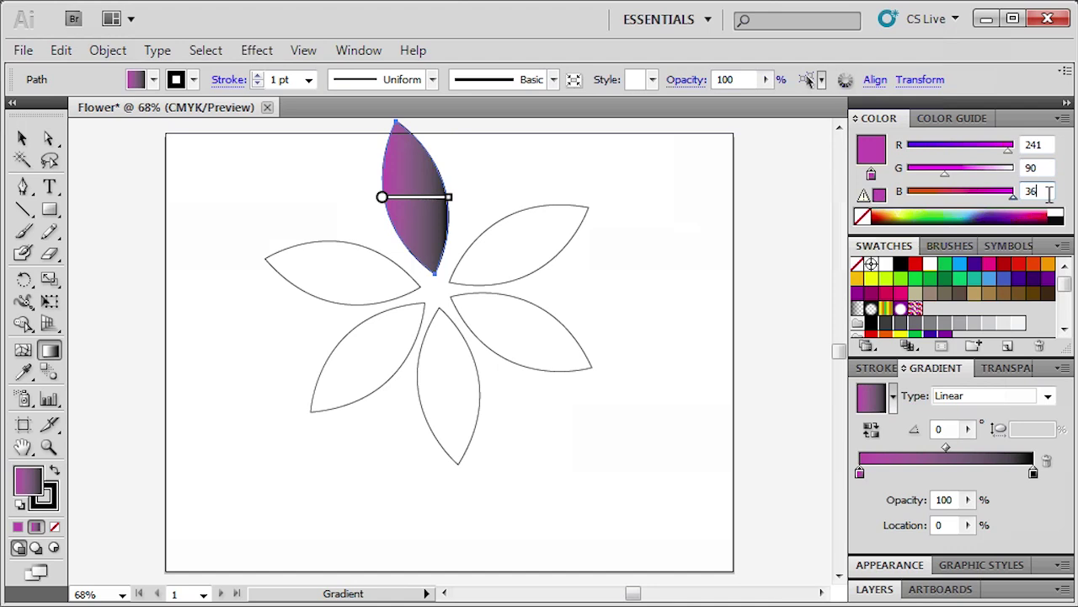
key("Return")
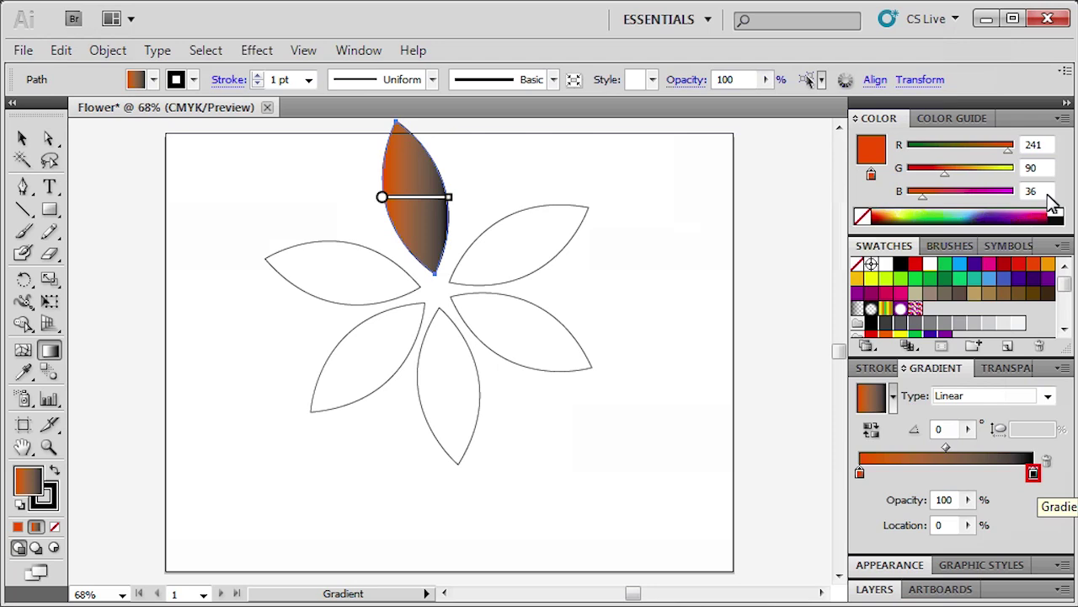
Step: Switch the gradient's end stop to RGB mode and set it to white, R255, G255, B255
double_click(1034, 473)
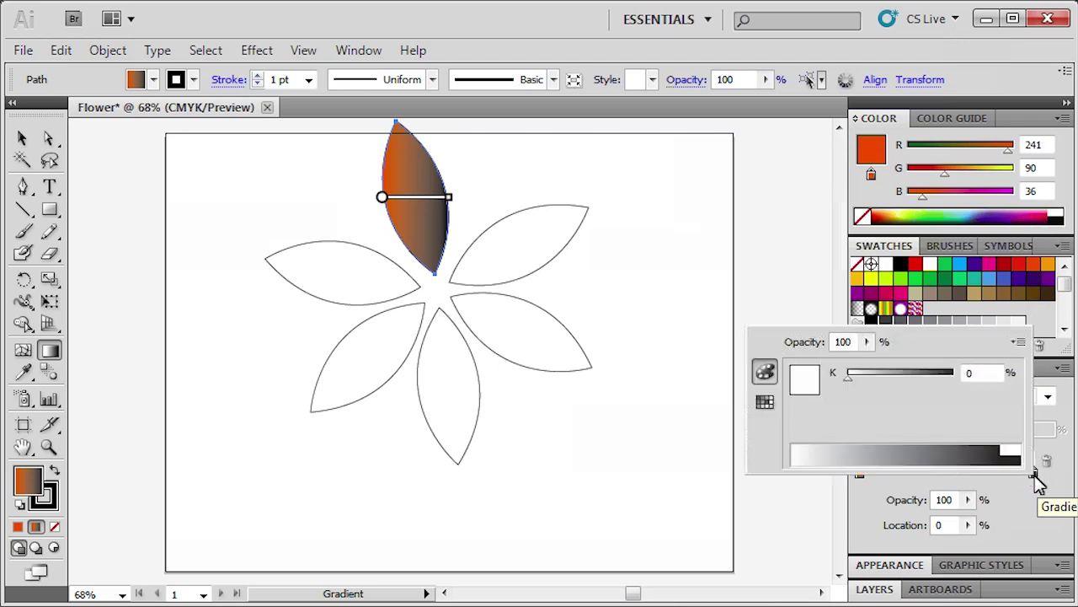
left_click(1018, 341)
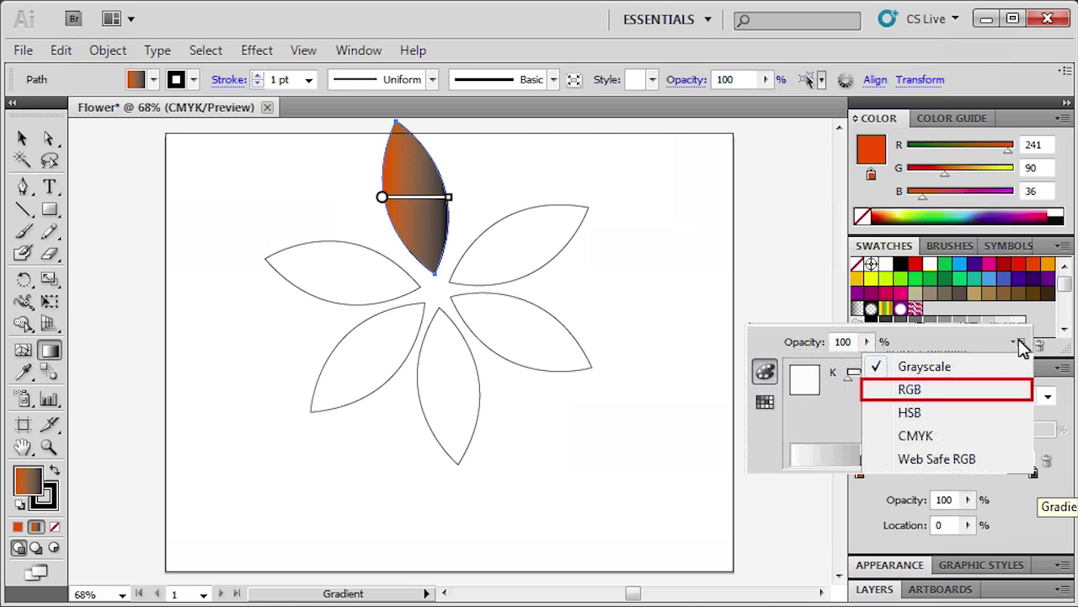
left_click(965, 389)
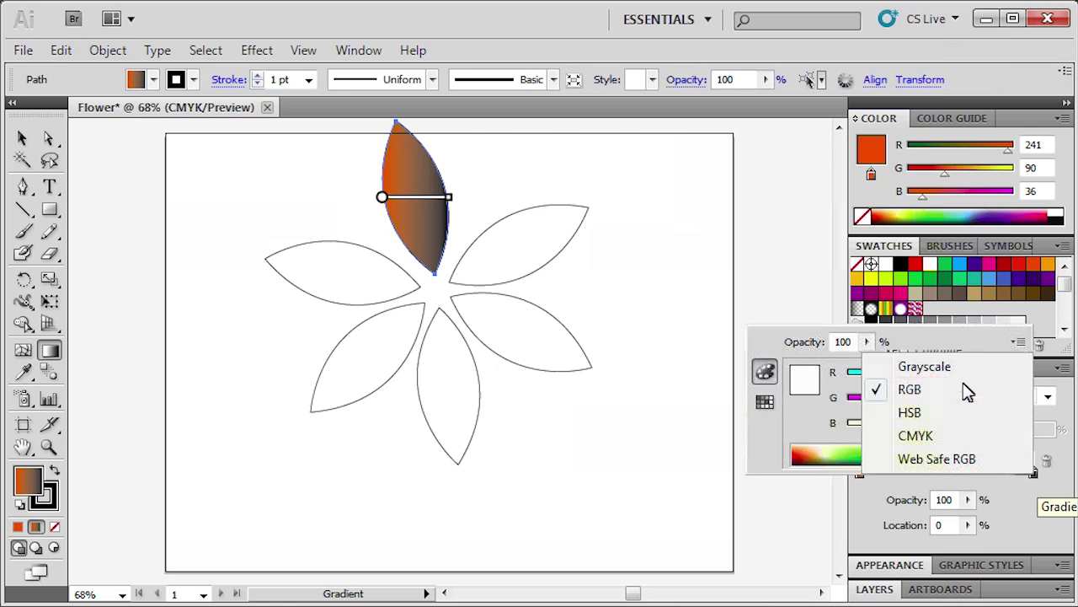
left_click(967, 383)
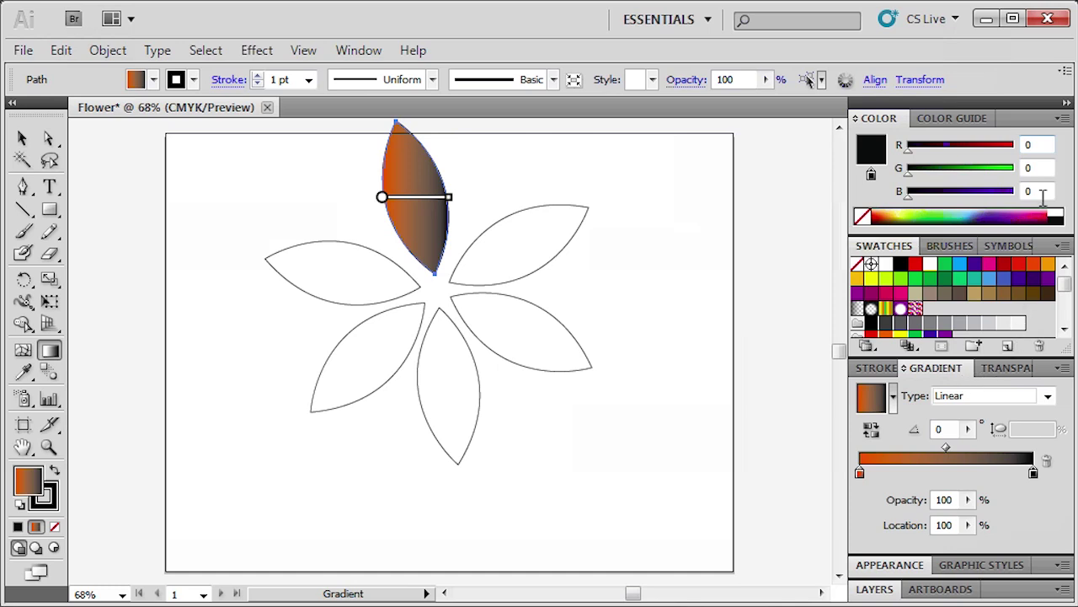
left_click(1044, 145)
type("255")
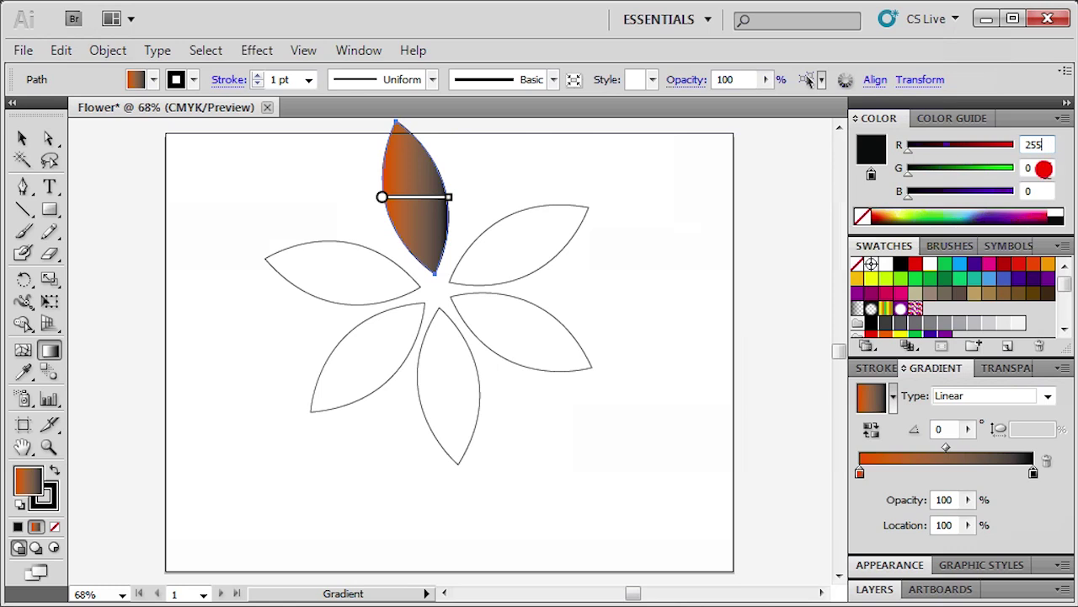
left_click(1047, 169)
type("25")
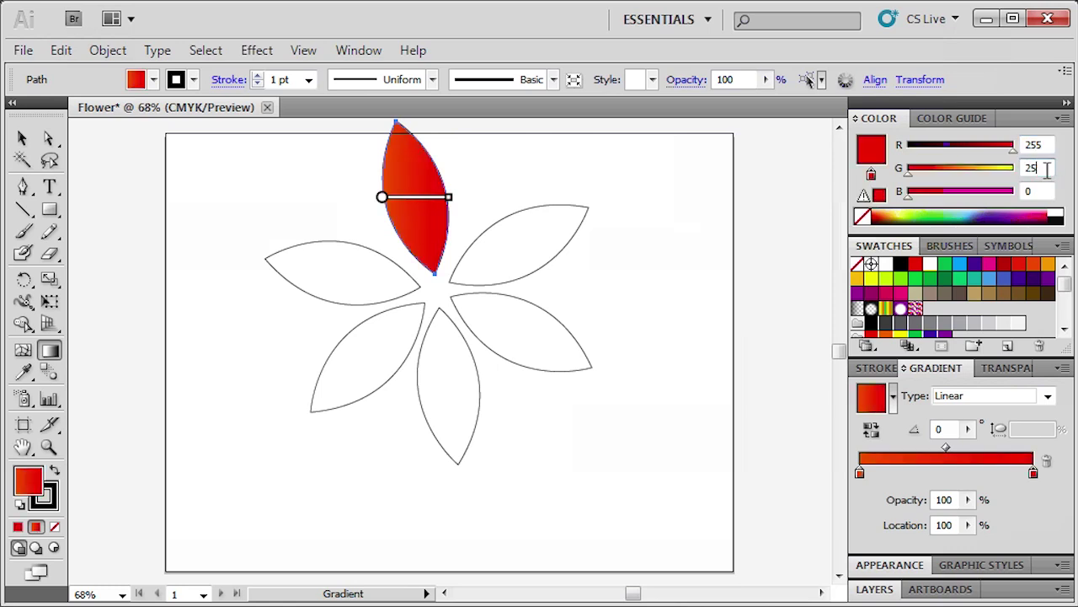
type("5")
left_click(1048, 198)
type("25")
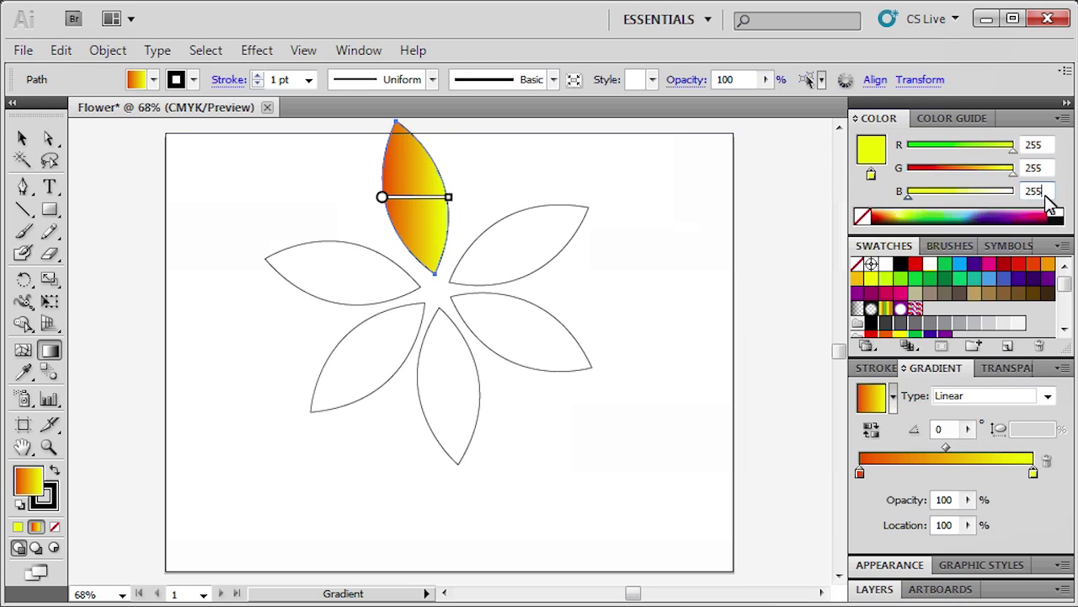
type("5")
key("Return")
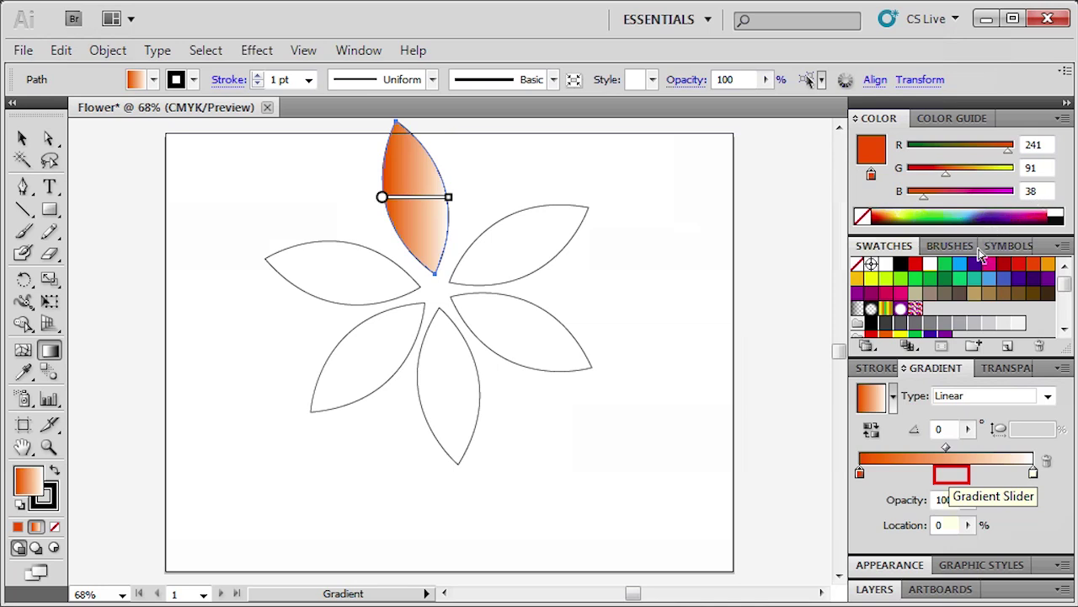
Step: Add a gradient stop at about 51.5% coloured R251, G176, B59
left_click(952, 473)
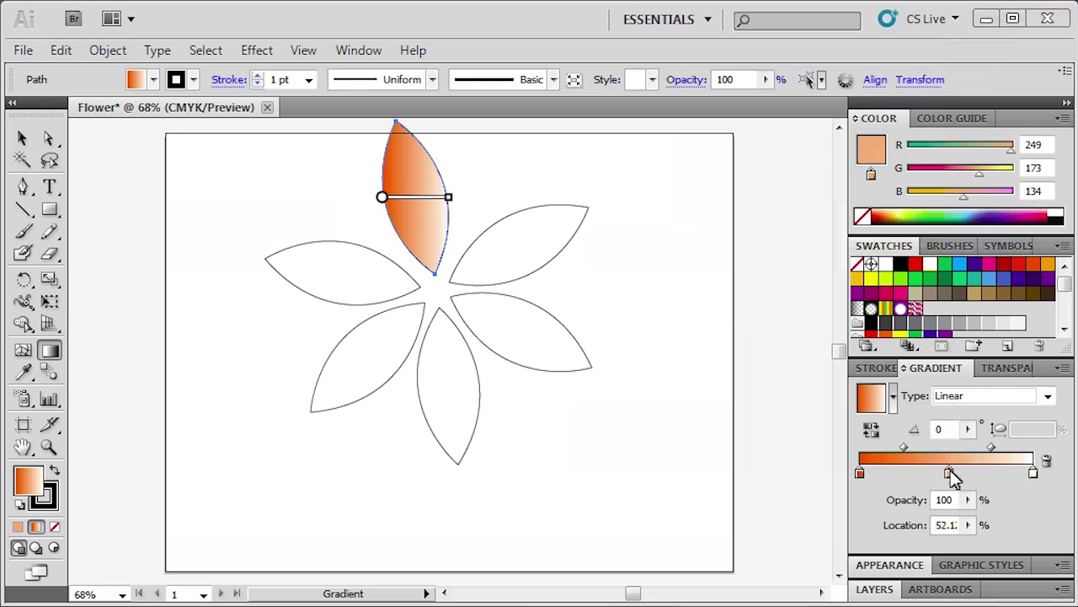
left_click_drag(952, 473, 951, 474)
left_click(949, 474)
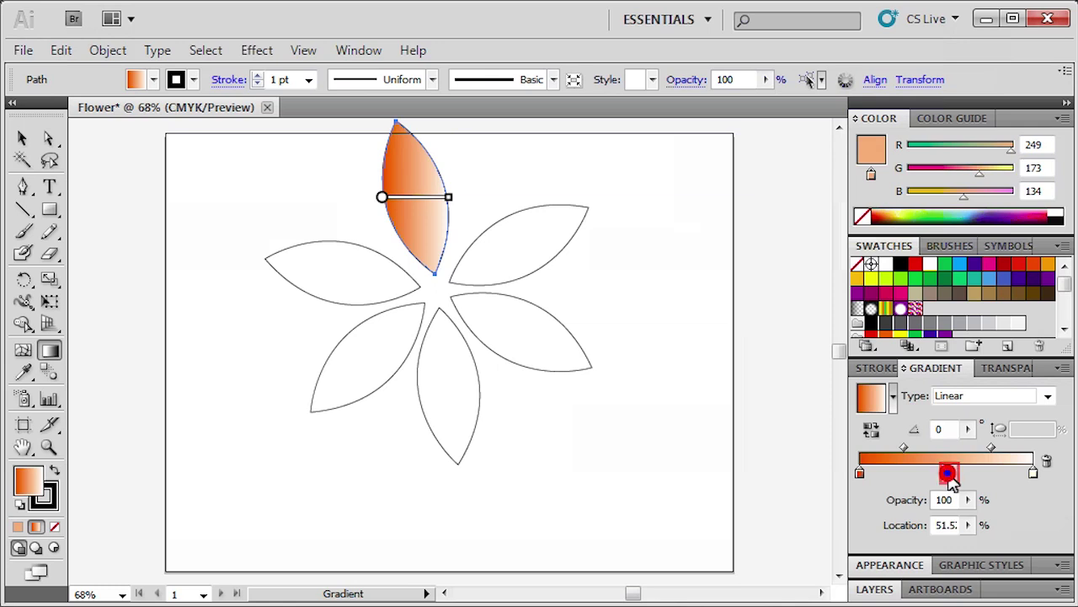
double_click(949, 473)
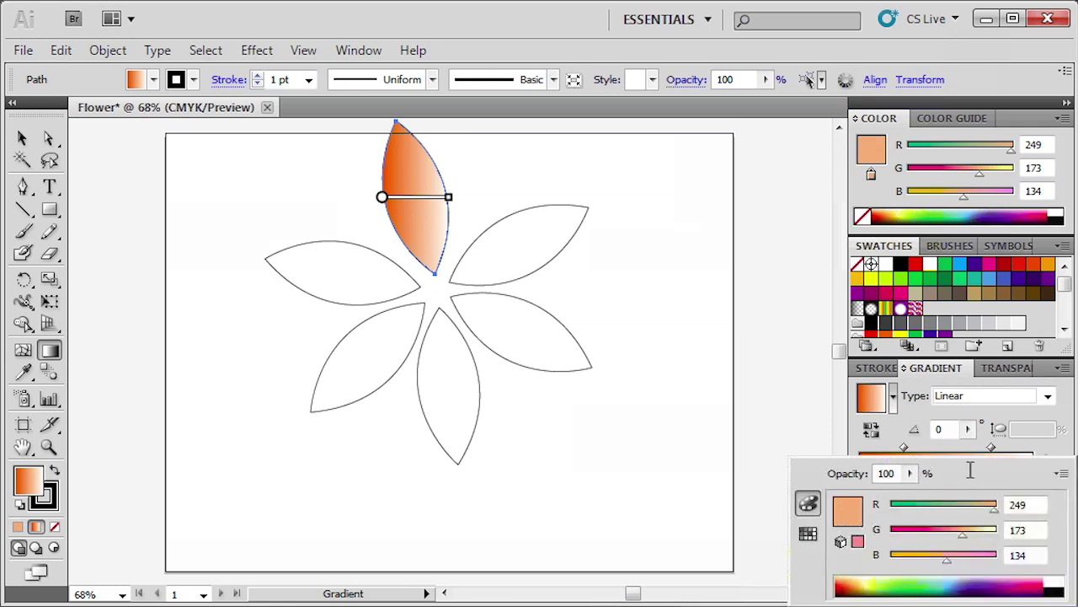
left_click(1037, 145)
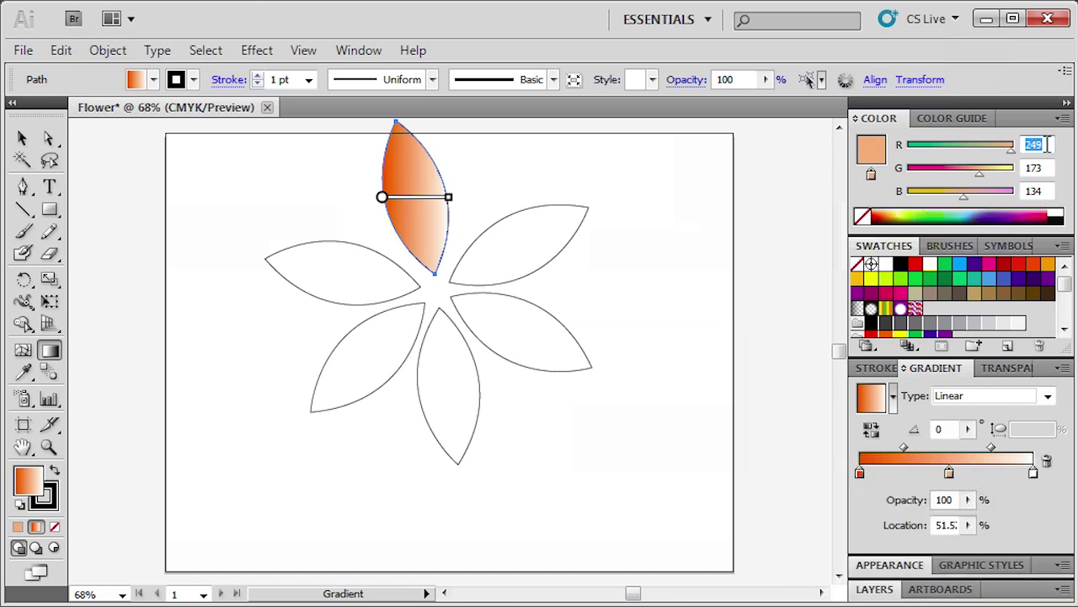
type("25")
left_click(1045, 169)
type("1")
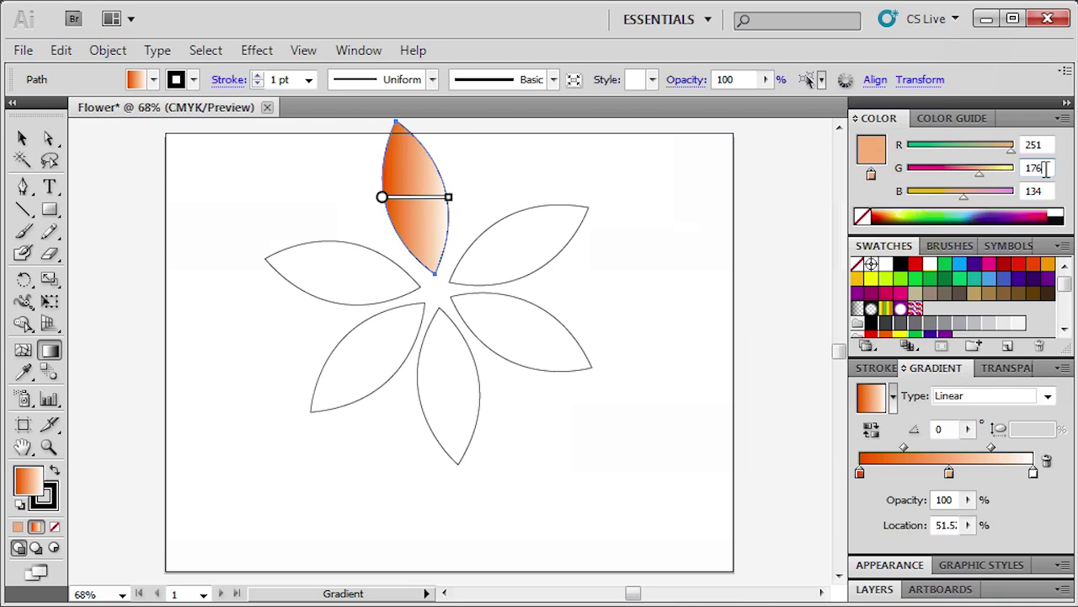
type("76")
left_click(1049, 192)
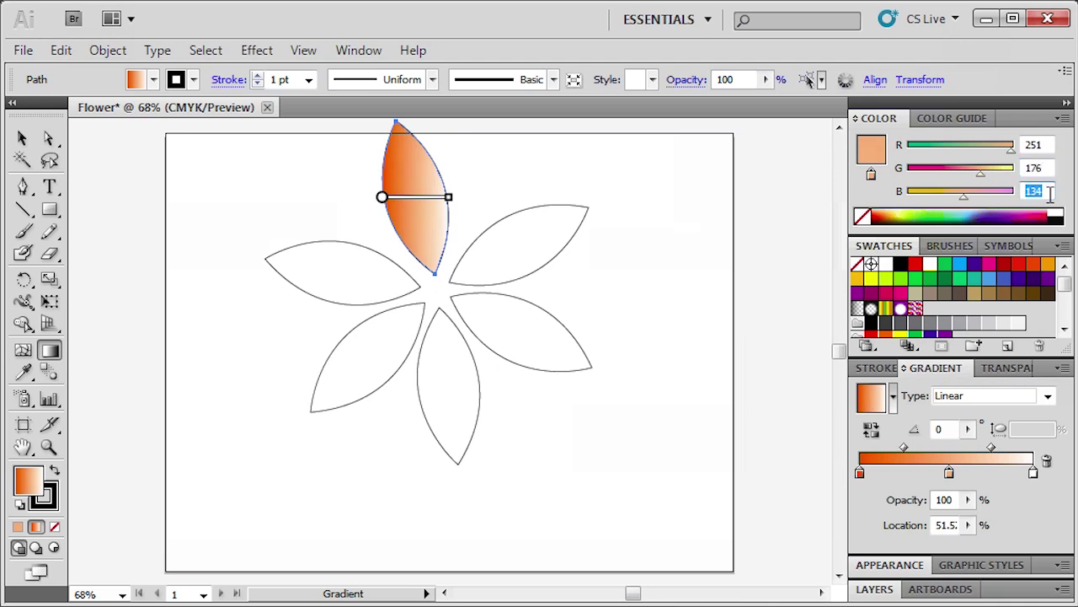
type("59")
key("Return")
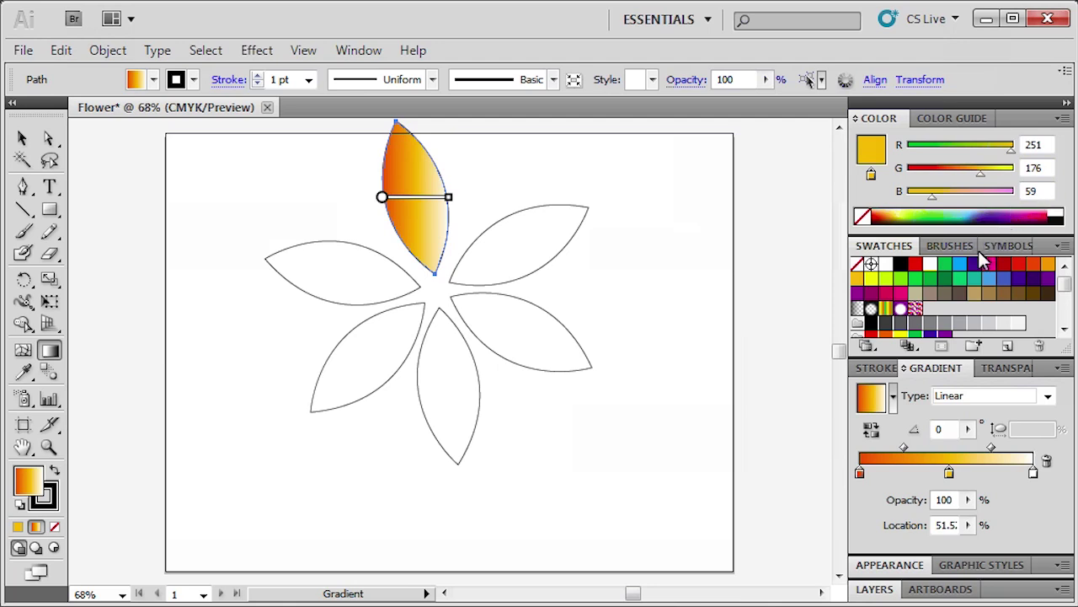
Step: Nudge the middle stop, then angle the gradient about -71.5° from petal tip to base
left_click(949, 473)
left_click_drag(953, 477, 944, 476)
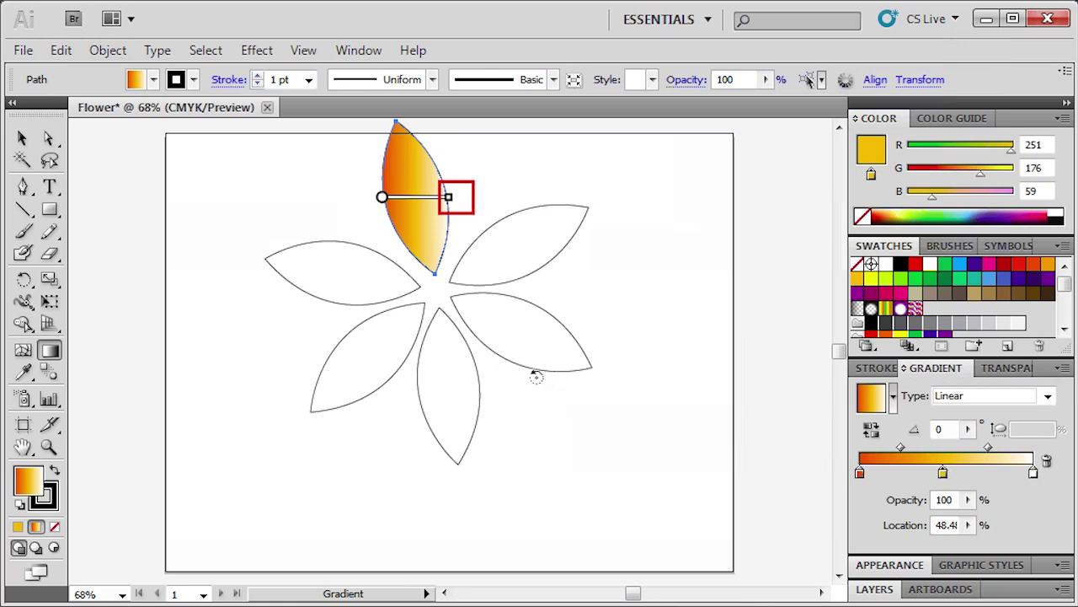
left_click_drag(449, 197, 430, 271)
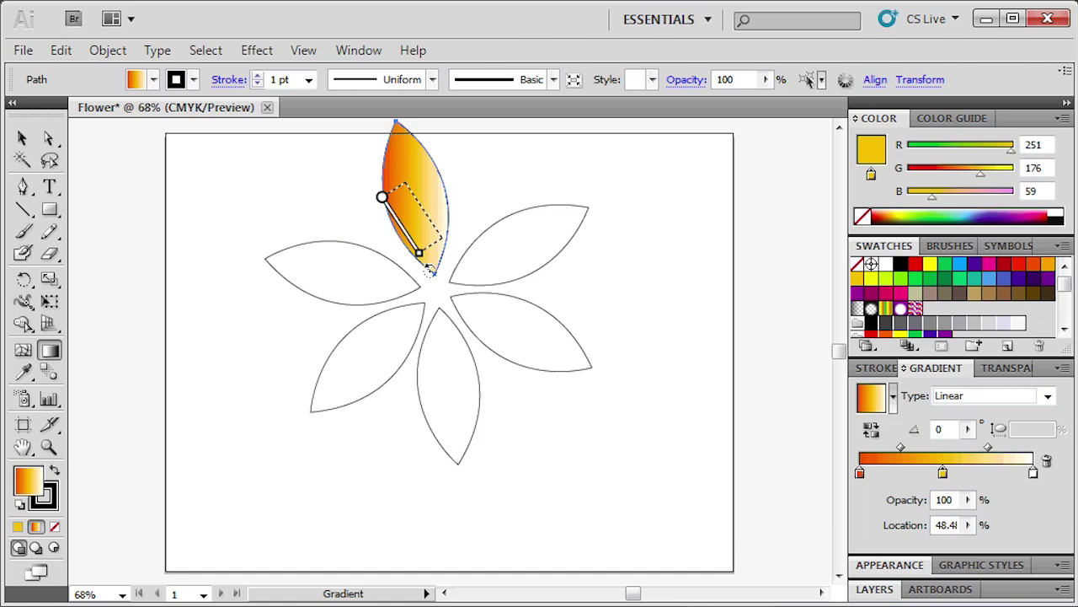
left_click_drag(430, 270, 427, 252)
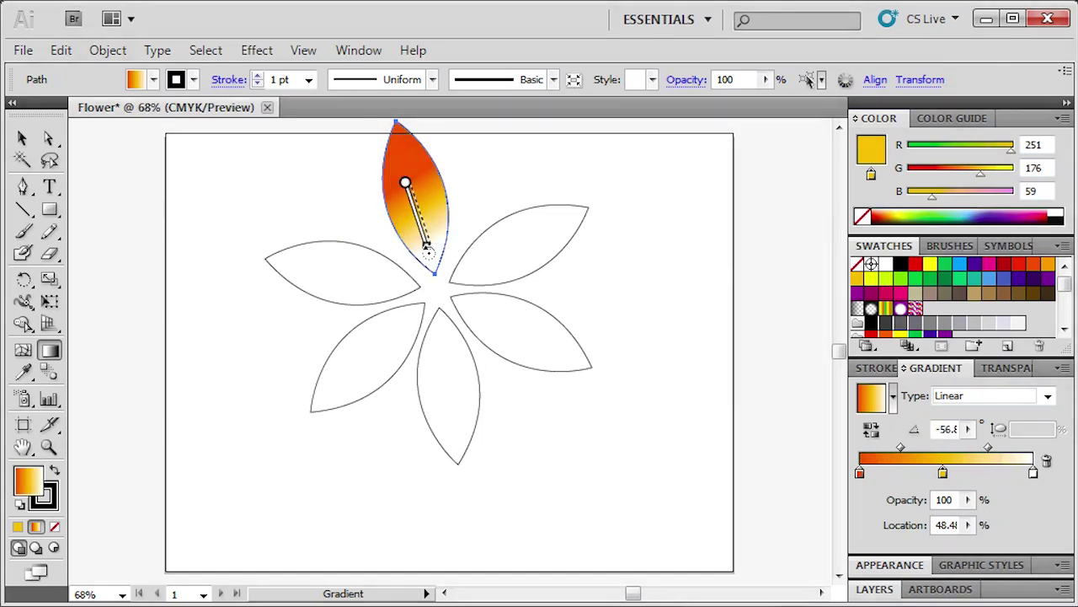
left_click_drag(427, 252, 431, 250)
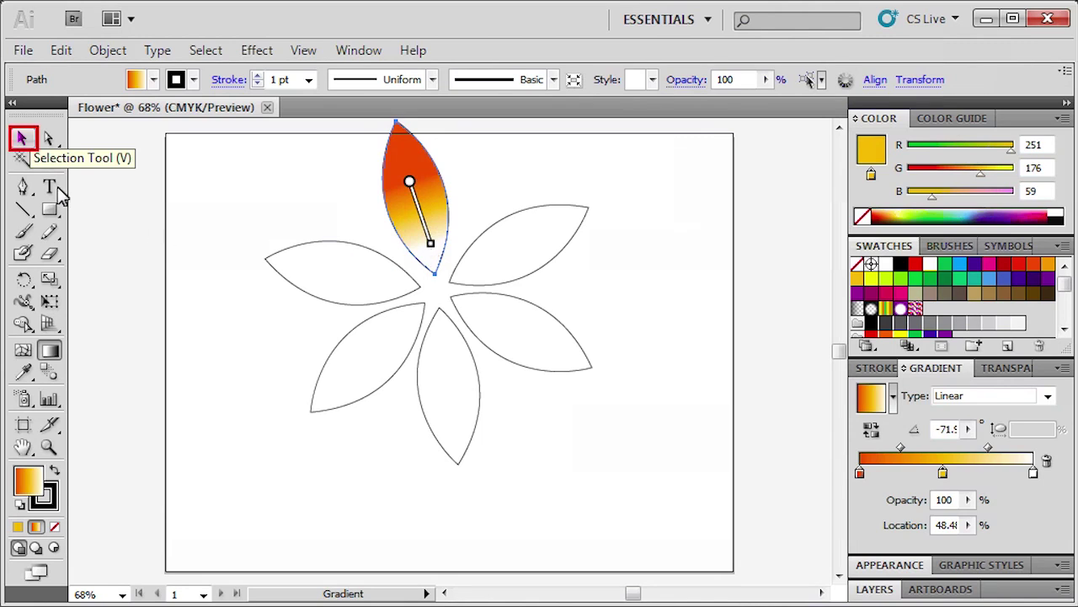
Step: Select the five remaining petals and copy the top petal's gradient onto them with the Eyedropper
left_click(25, 138)
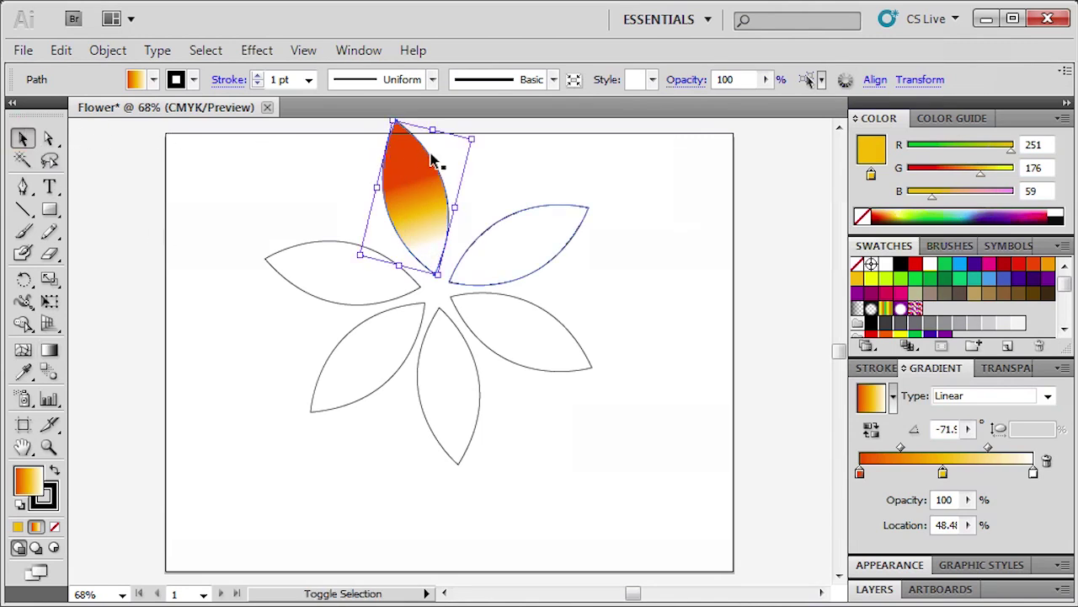
left_click(552, 221, "shift")
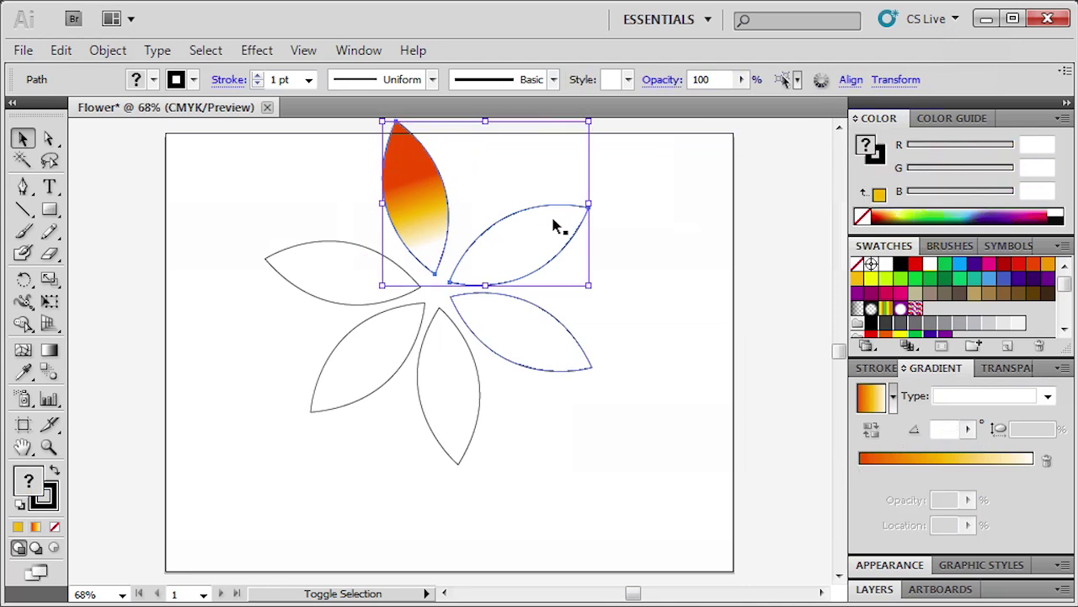
left_click(549, 363, "shift")
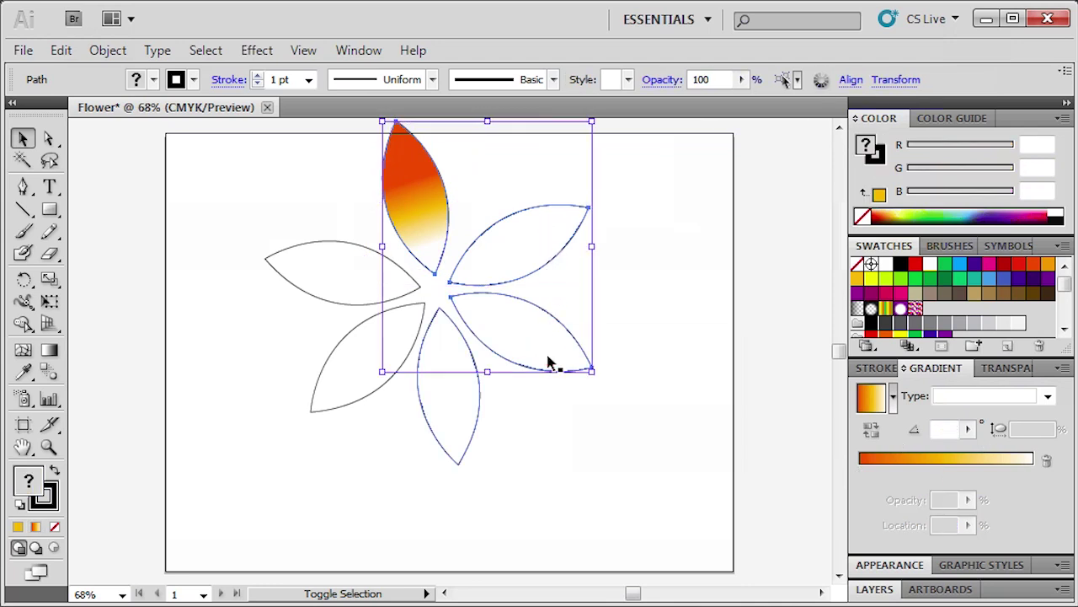
left_click(447, 429, "shift")
left_click(345, 391, "shift")
left_click(292, 266, "shift")
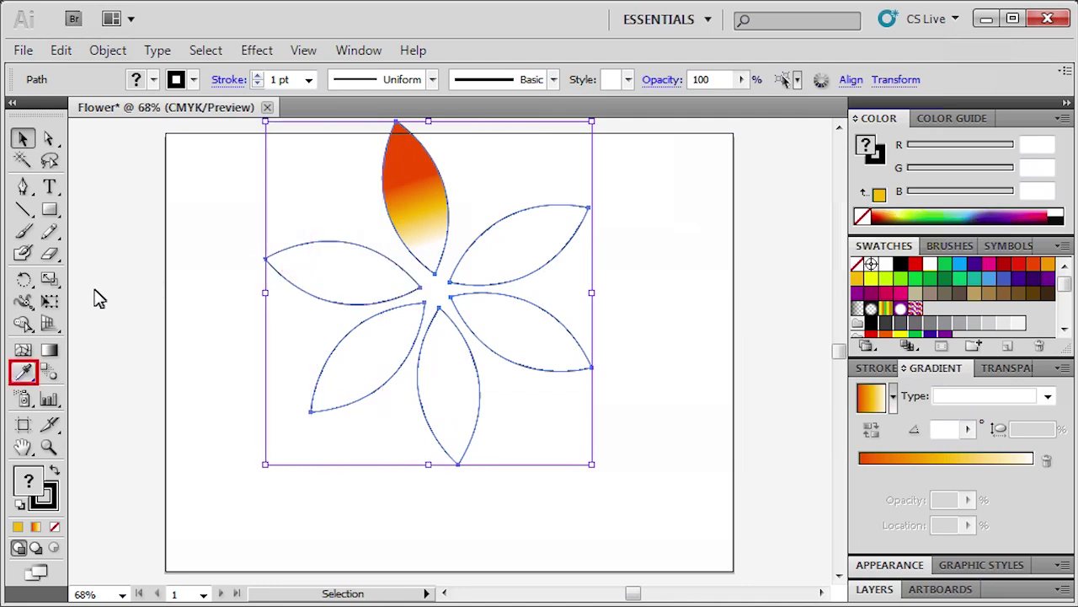
left_click(23, 367)
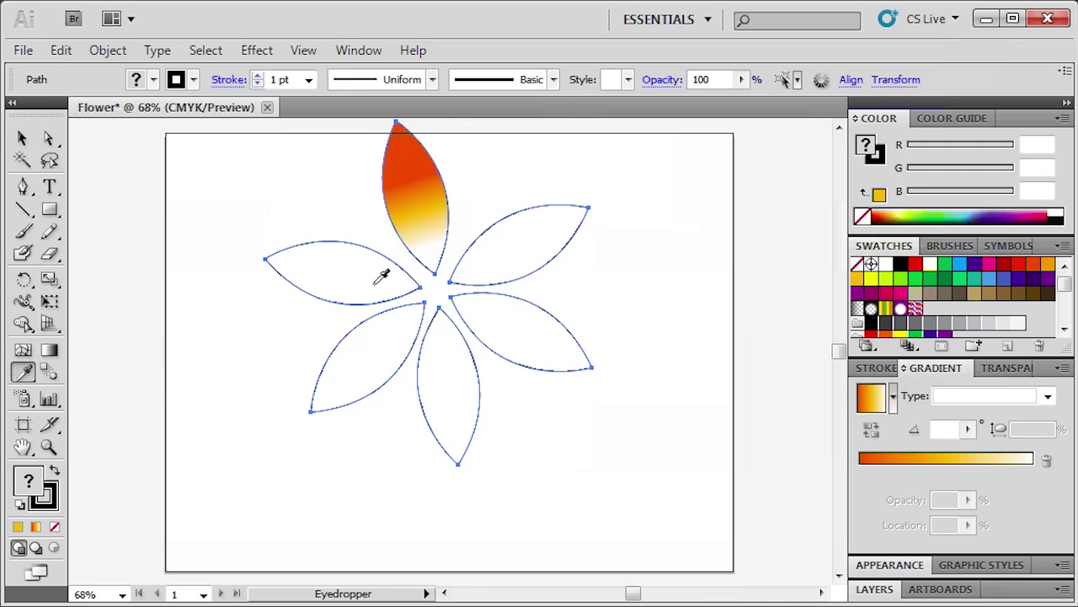
left_click(417, 186)
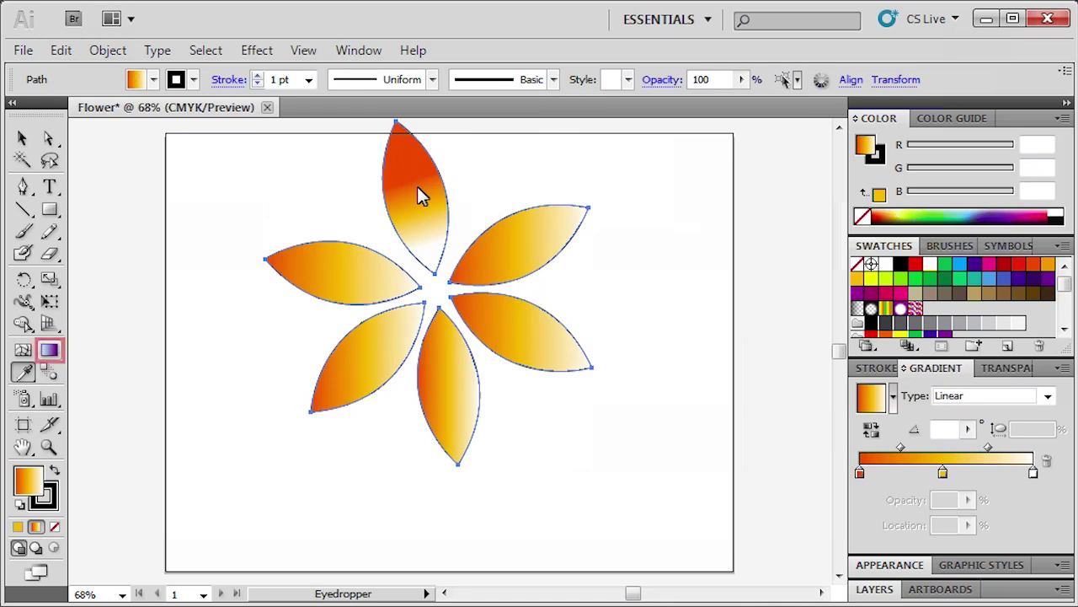
Step: Re-angle the upper-right and lower-right petal gradients to run from the centre outward
left_click(49, 350)
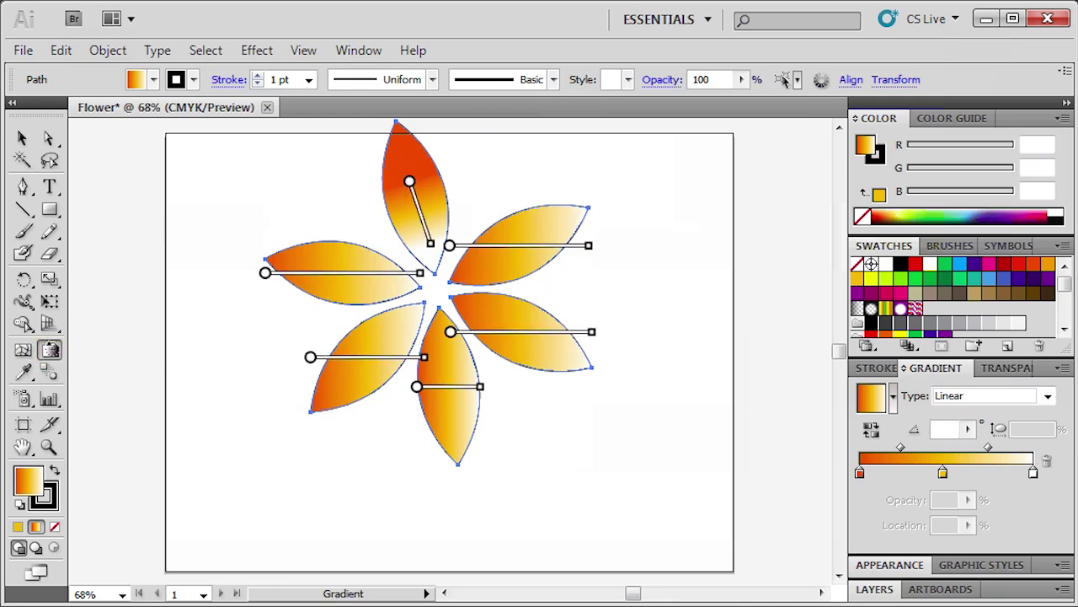
mouse_move(599, 244)
left_mouse_down()
mouse_move(494, 345)
mouse_move(404, 319)
mouse_move(393, 270)
left_mouse_up()
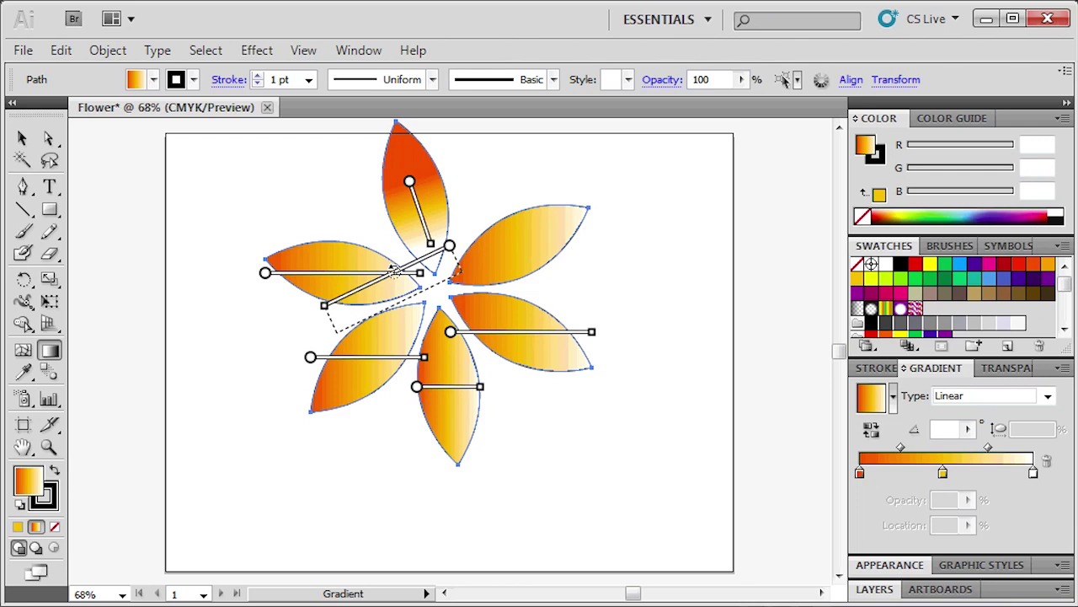
mouse_move(393, 269)
left_mouse_down()
mouse_move(496, 264)
mouse_move(522, 251)
left_mouse_up()
mouse_move(607, 333)
left_mouse_down()
mouse_move(463, 198)
mouse_move(319, 233)
left_mouse_up()
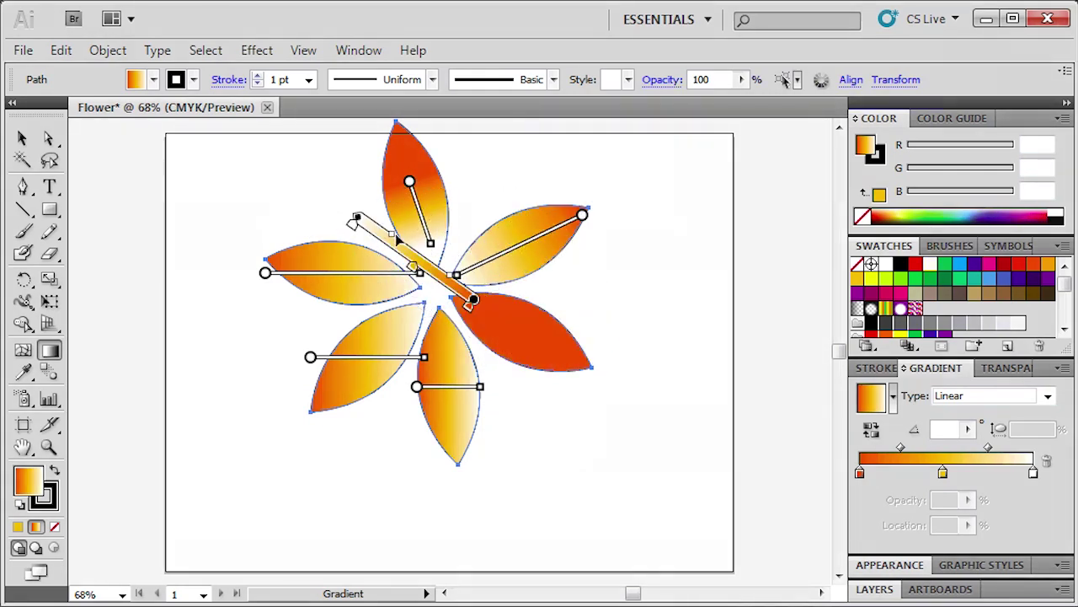
mouse_move(444, 281)
left_mouse_down()
mouse_move(459, 308)
mouse_move(548, 354)
left_mouse_up()
left_click_drag(460, 292, 445, 293)
Step: Redirect the bottom, lower-left and left petal gradients from centre to tip
left_click_drag(489, 383, 416, 304)
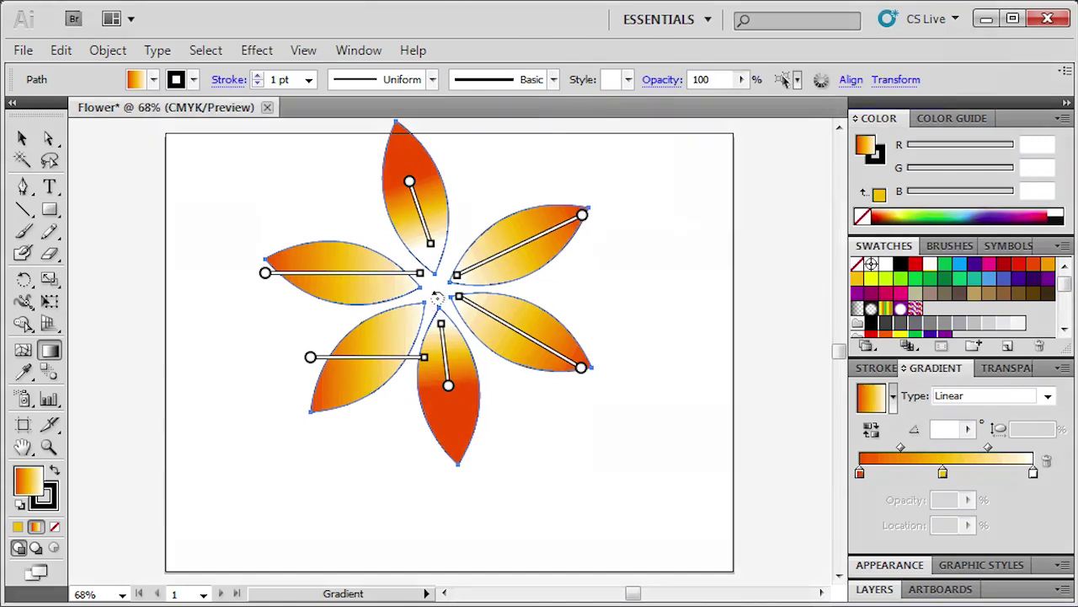
left_click(432, 359)
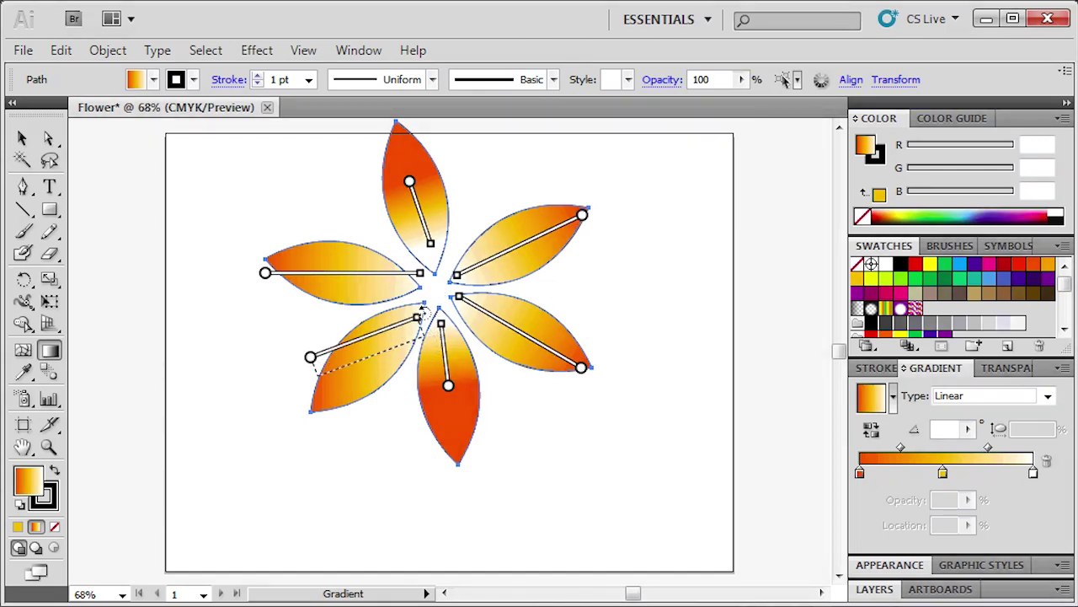
left_click_drag(422, 315, 332, 385)
left_click_drag(419, 311, 334, 388)
left_click_drag(428, 273, 429, 291)
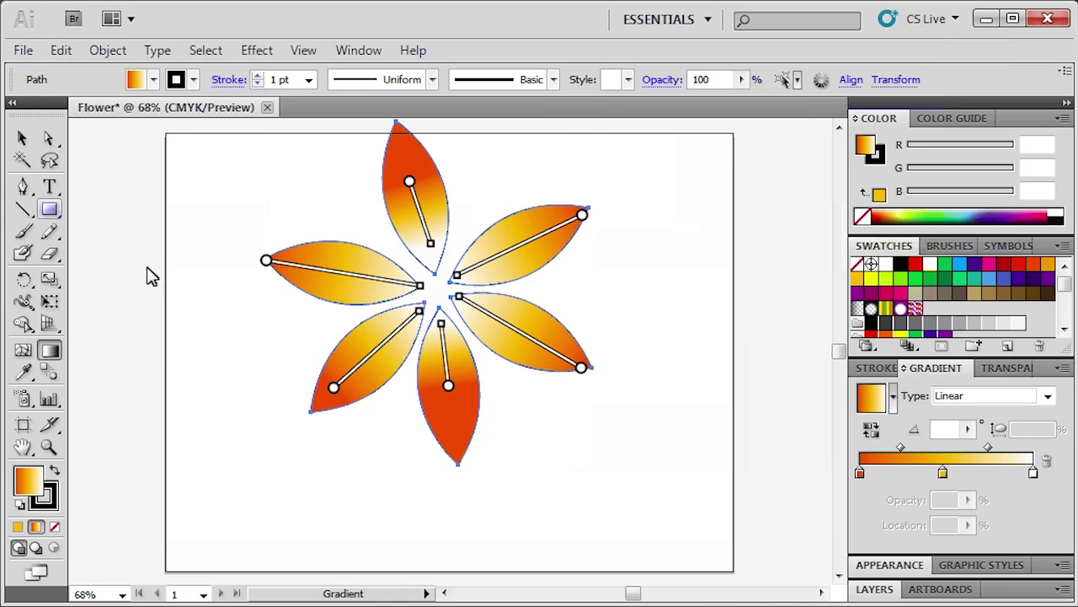
Step: Choose the Star tool from the Rectangle flyout and draw a slender star over the flower's centre
left_click(48, 211)
left_click_drag(48, 211, 120, 313)
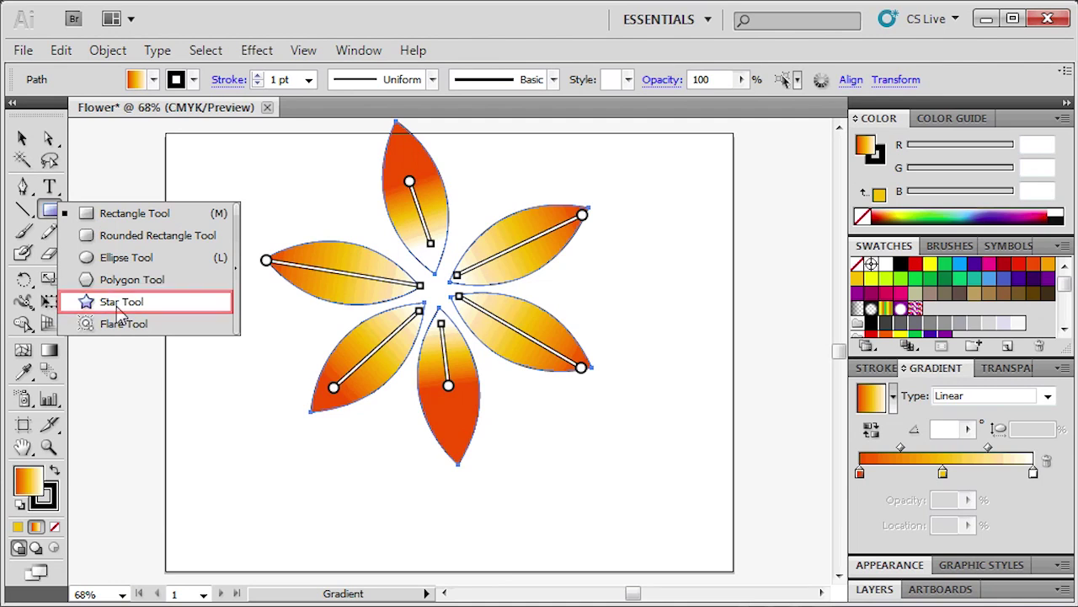
left_click_drag(118, 307, 117, 304)
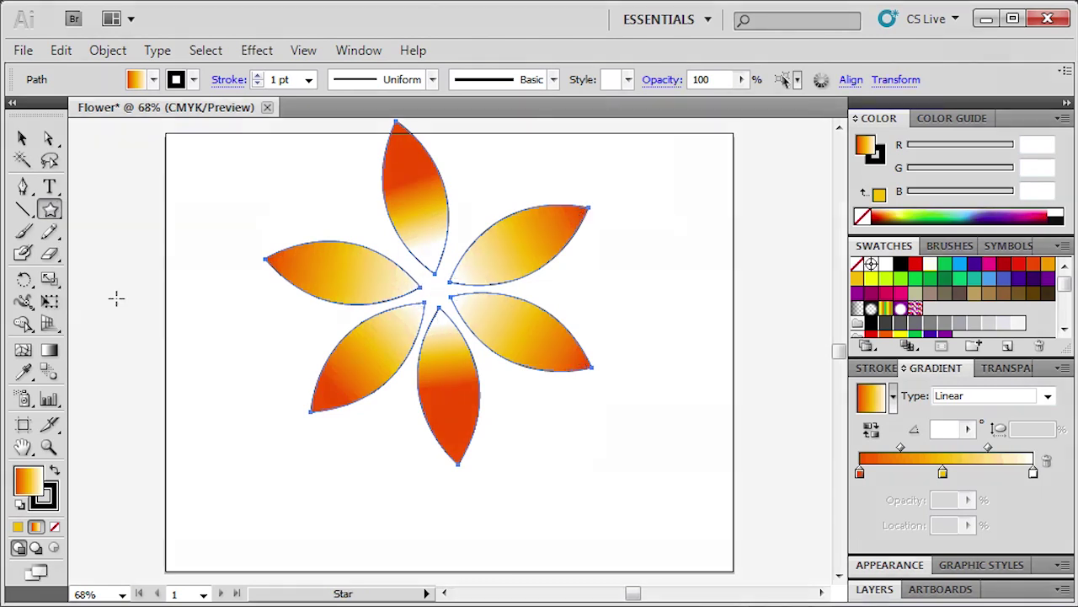
mouse_move(409, 260)
left_mouse_down()
mouse_move(449, 295)
mouse_move(434, 283)
mouse_move(464, 296)
mouse_move(481, 288)
mouse_move(515, 323)
mouse_move(498, 348)
mouse_move(493, 278)
mouse_move(482, 329)
left_mouse_up()
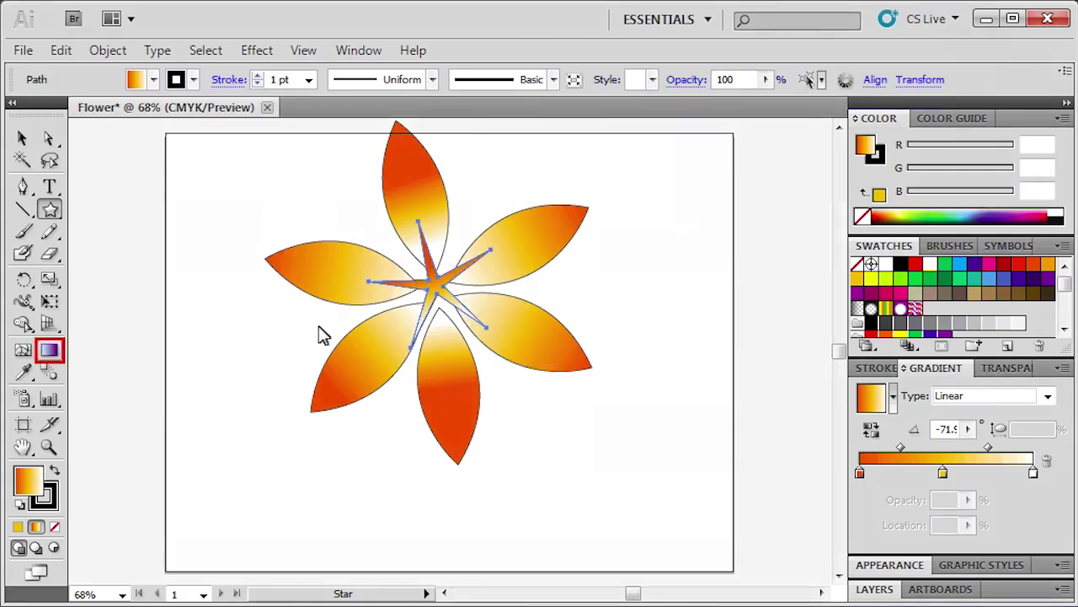
left_click(55, 355)
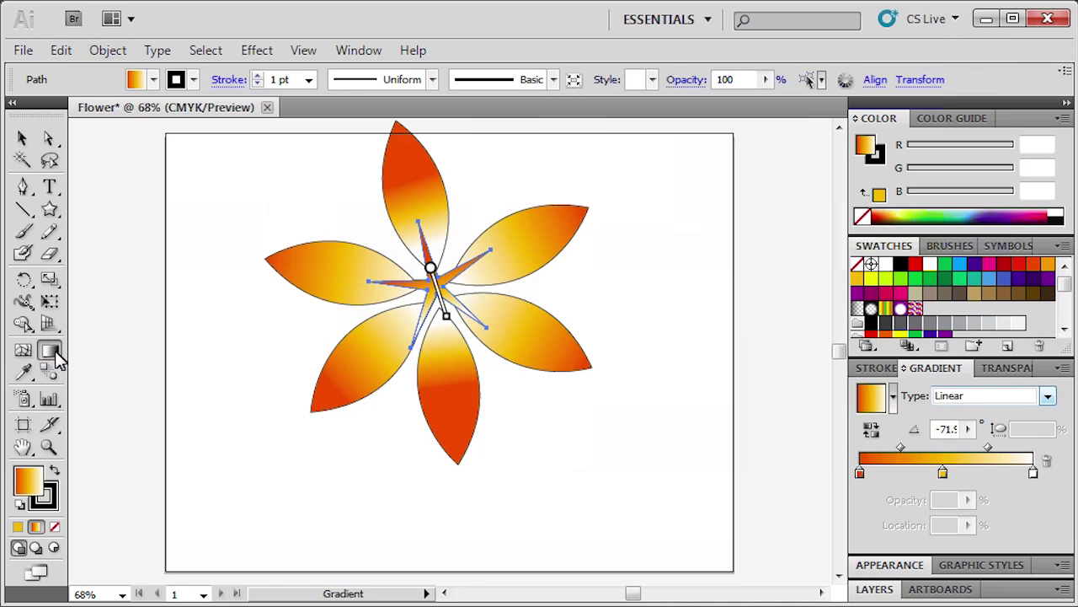
Step: Make the star's gradient radial and set its left stop to RGB 255, 247, 169
left_click(1048, 398)
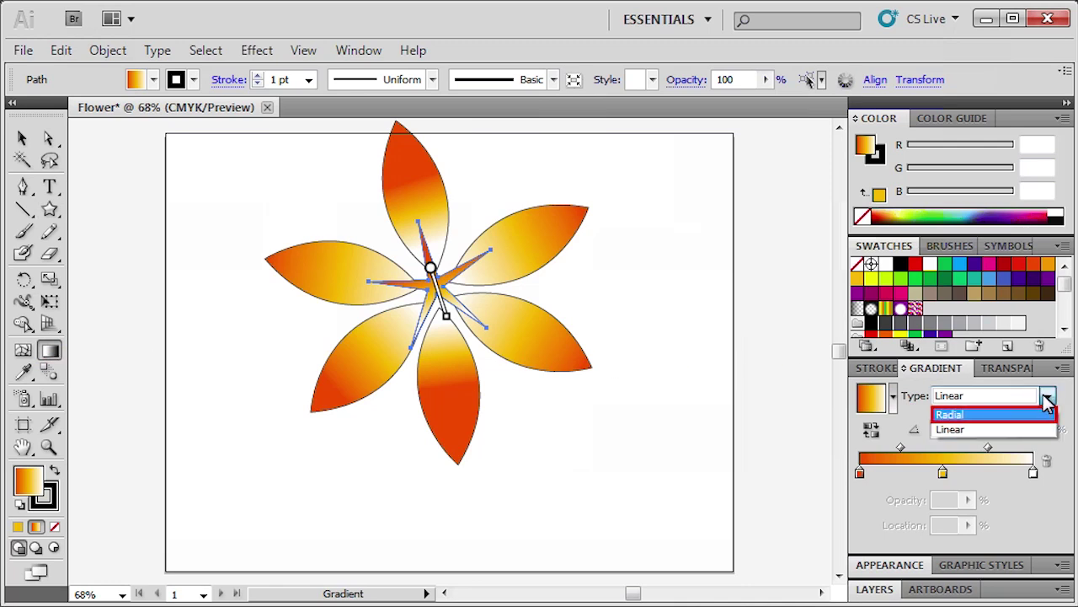
left_click(996, 414)
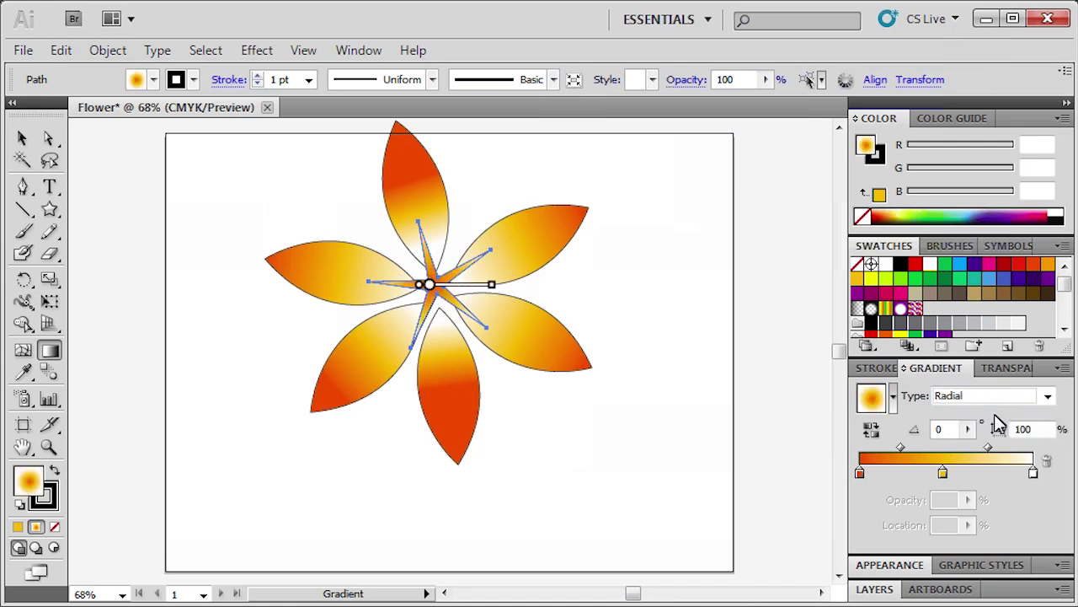
double_click(859, 473)
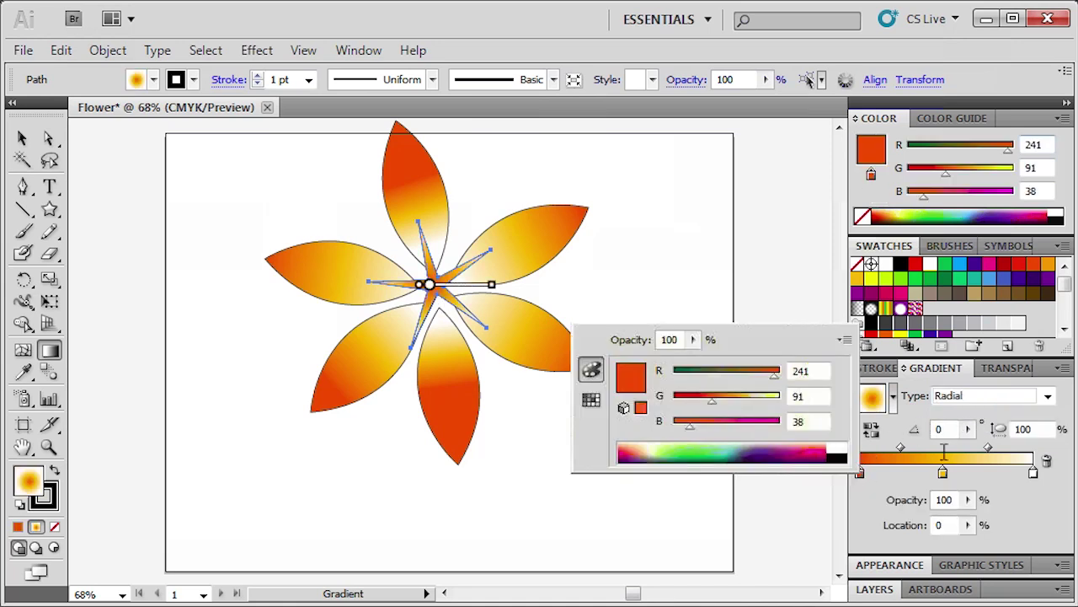
left_click(1050, 144)
type("255")
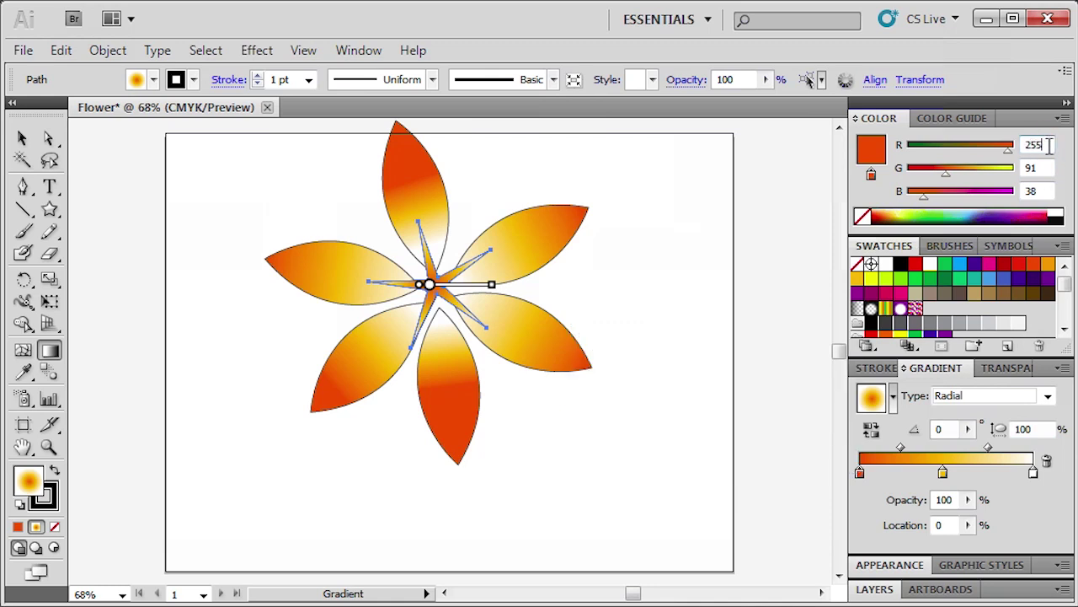
left_click(1047, 169)
type("247")
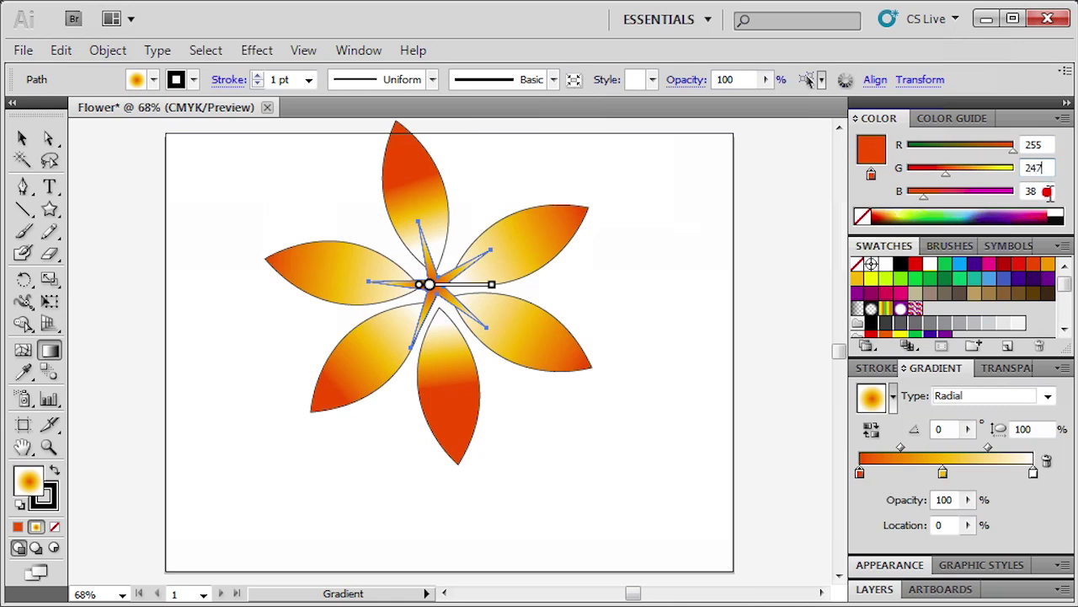
left_click(1050, 191)
type("1")
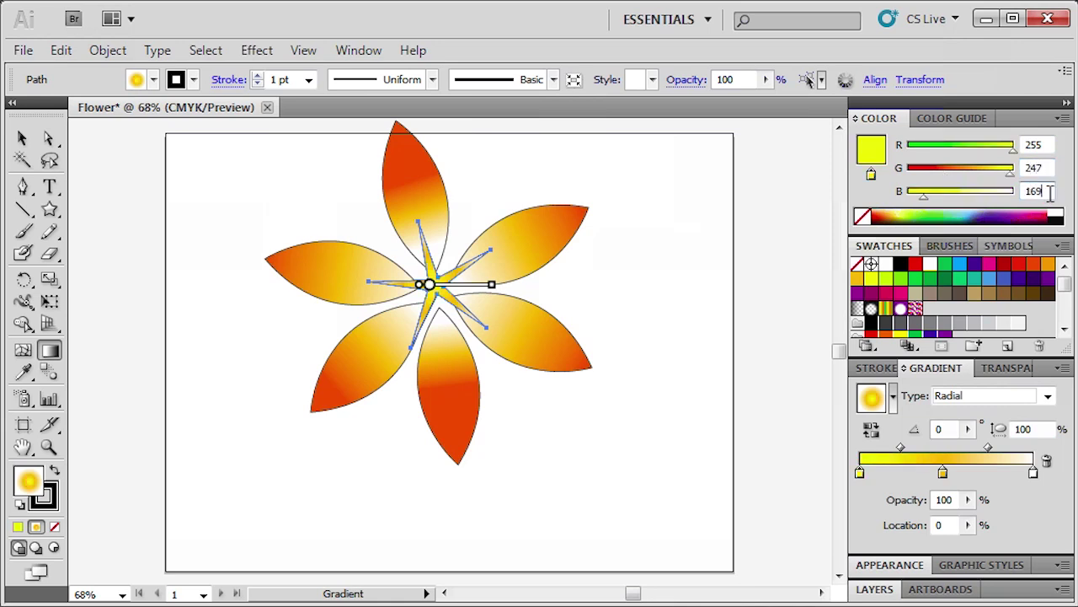
type("69")
key("Return")
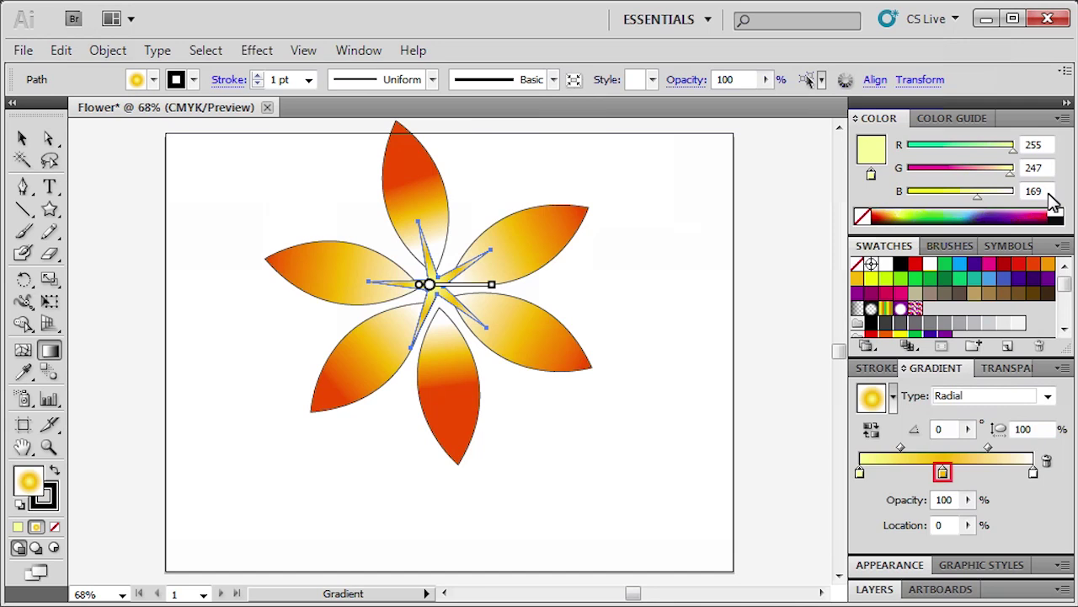
Step: Set the middle gradient stop to pale yellow RGB 255, 241, 169
double_click(943, 472)
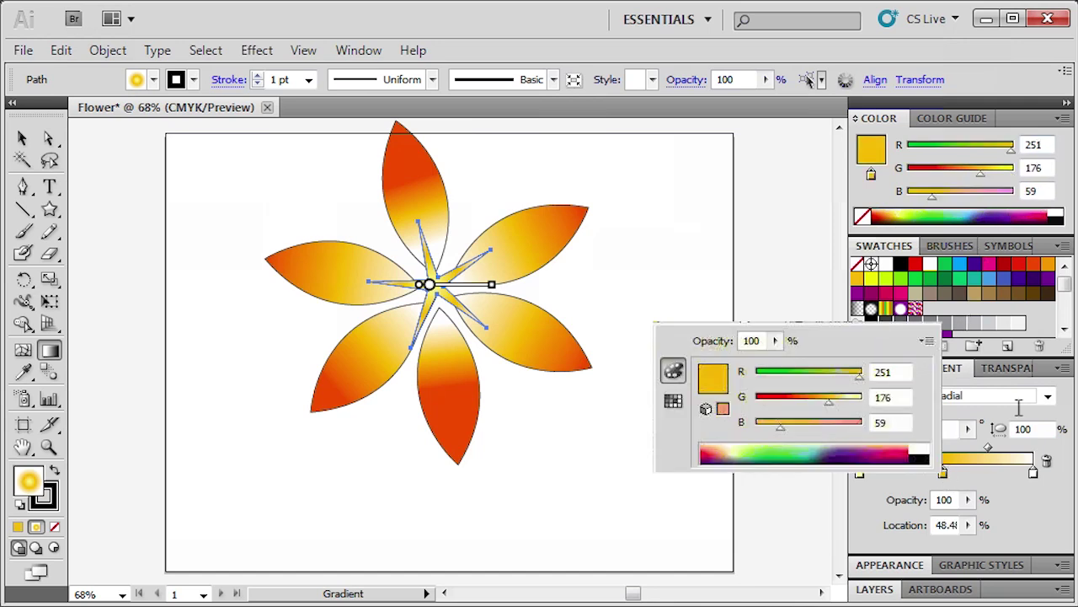
left_click(1049, 144)
type("255")
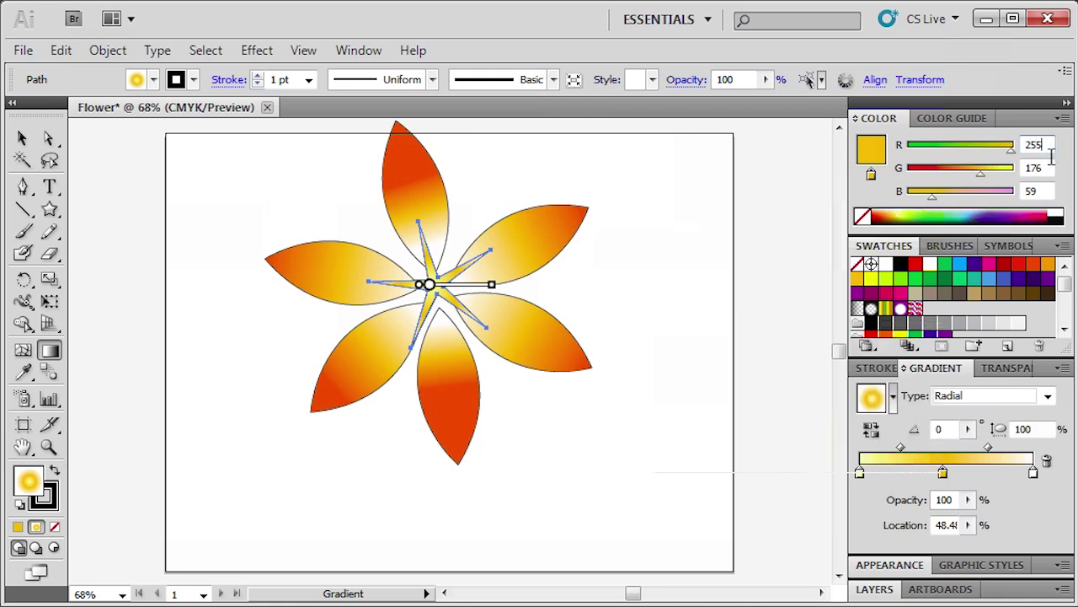
left_click(1051, 168)
type("241")
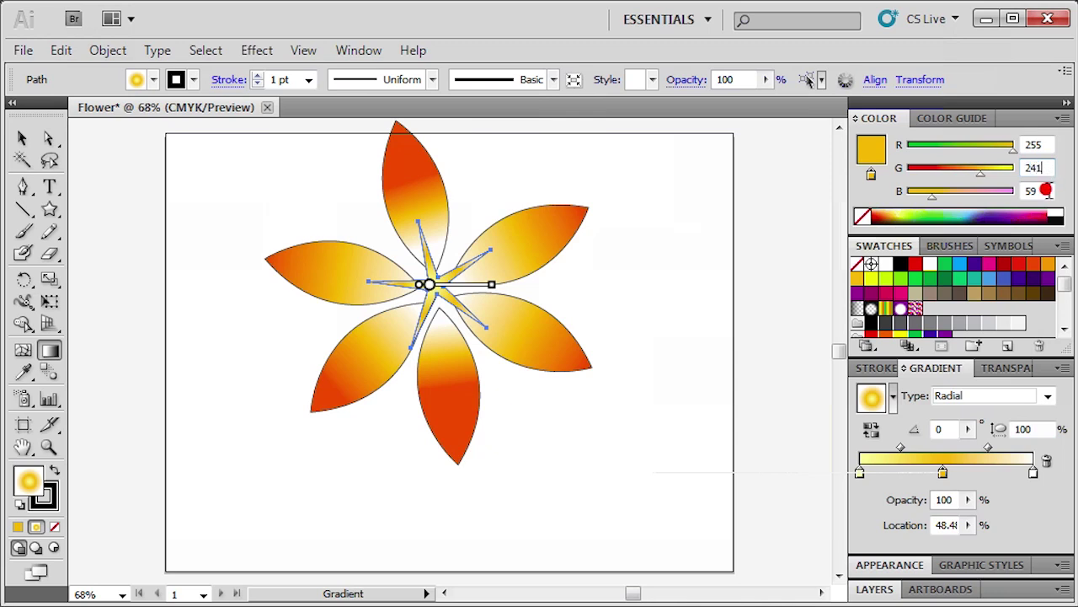
left_click(1050, 190)
type("16")
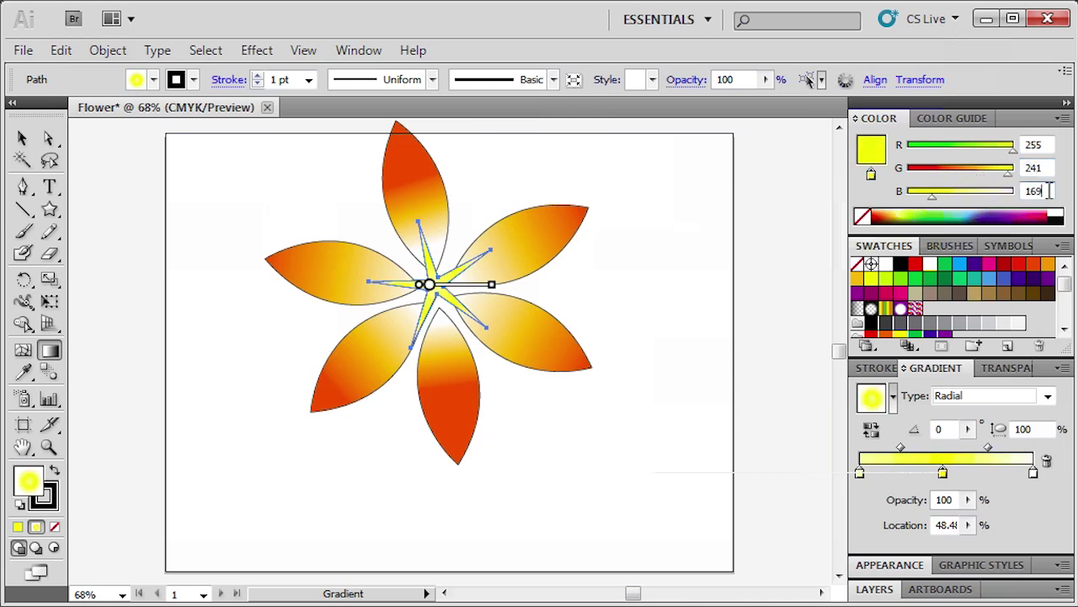
key("Return")
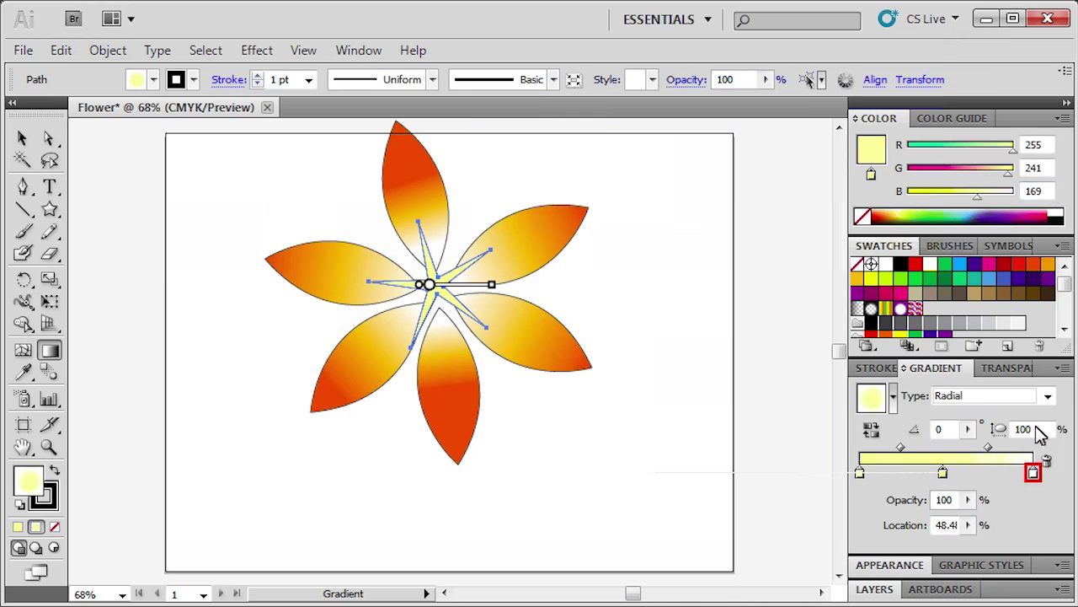
Step: Recolour the right gradient stop to deep yellow RGB 254, 215, 0
double_click(1034, 471)
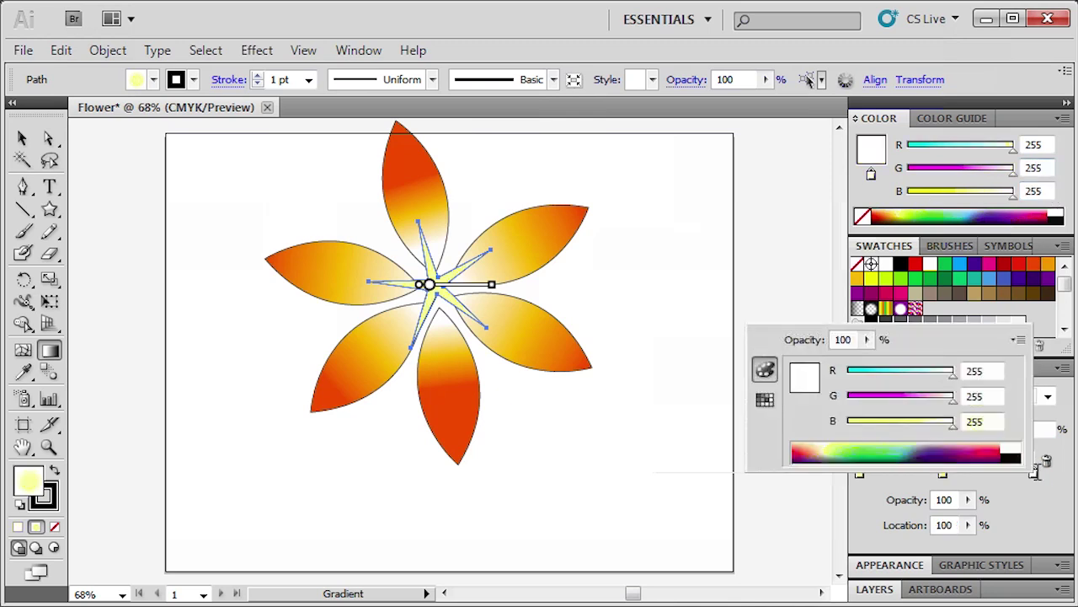
left_click(1046, 167)
type("215")
left_click(1048, 191)
type("0")
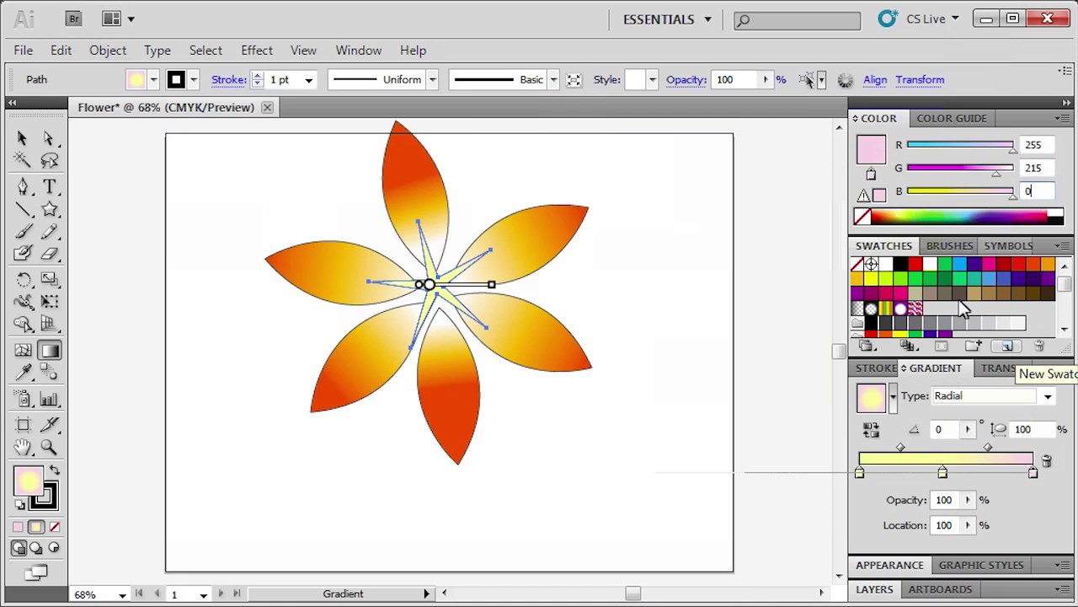
Step: Reposition the gradient stops so the yellow stop sits at about 63.6%
mouse_move(943, 475)
left_mouse_down()
mouse_move(967, 477)
mouse_move(937, 480)
left_mouse_up()
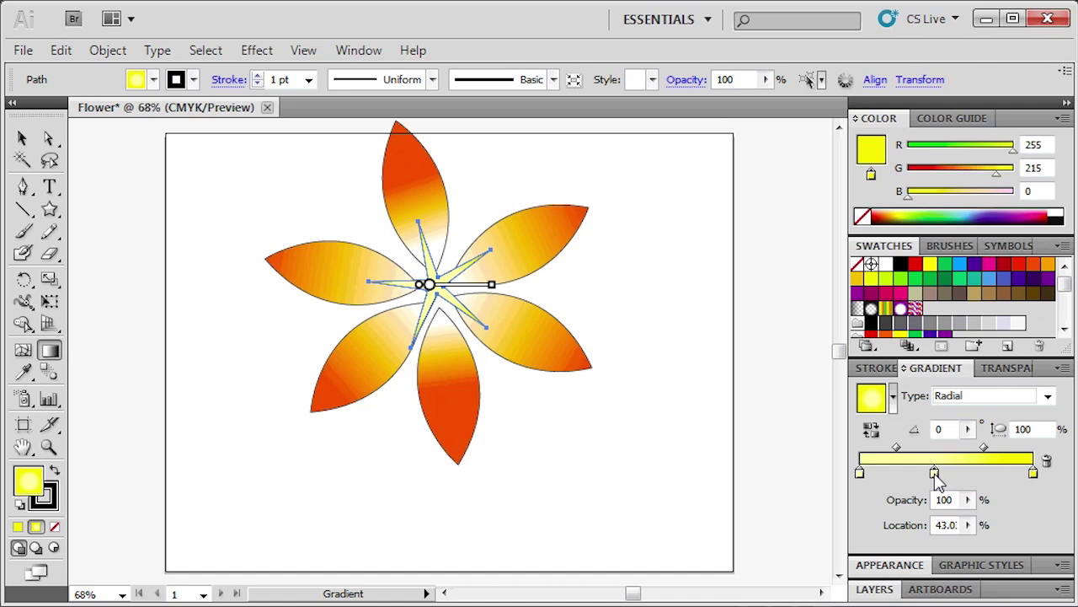
left_click_drag(1034, 472, 964, 481)
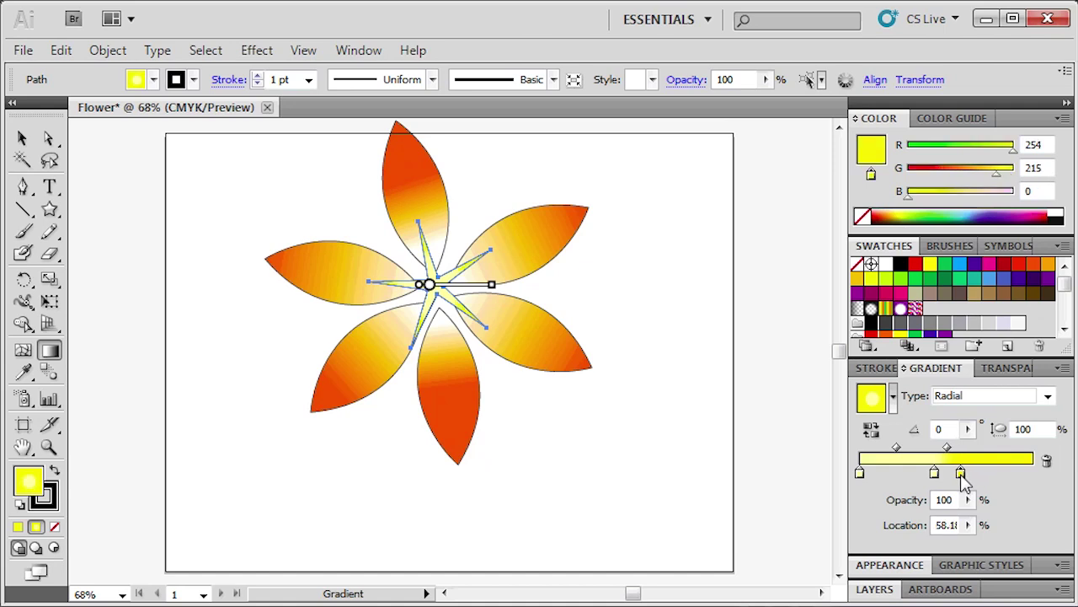
left_click_drag(961, 475, 963, 477)
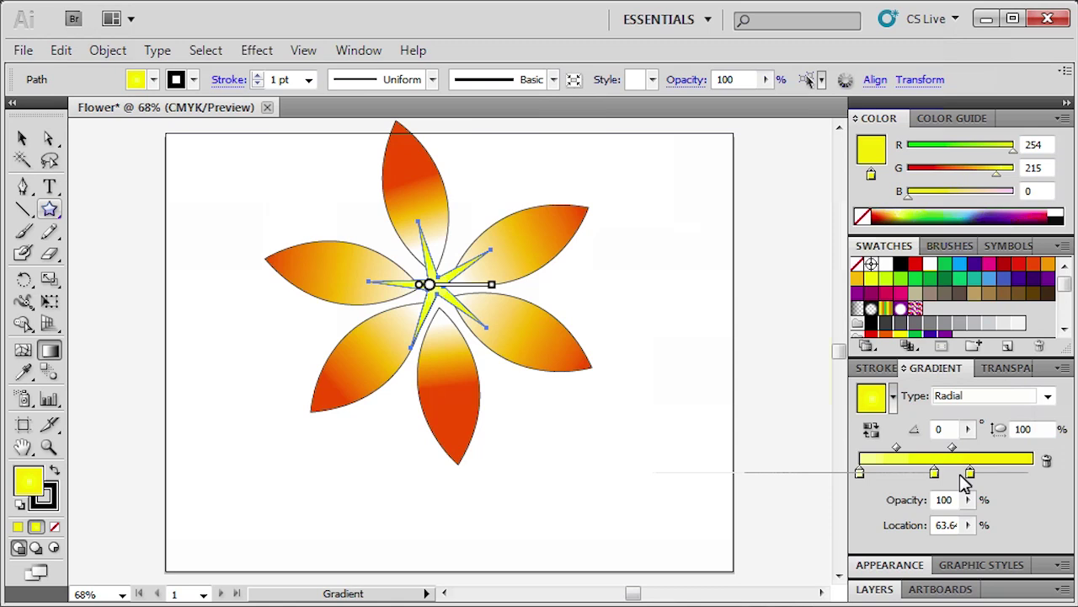
left_click_drag(52, 216, 114, 256)
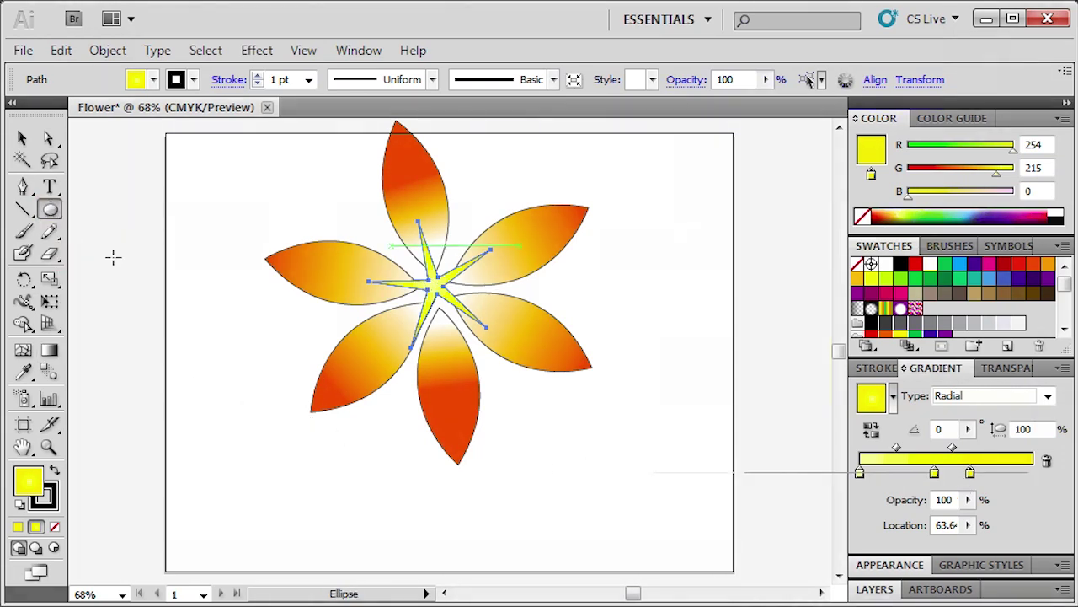
Step: Draw a small 0.73 in circle over the star at the flower's centre
left_click_drag(388, 245, 456, 301)
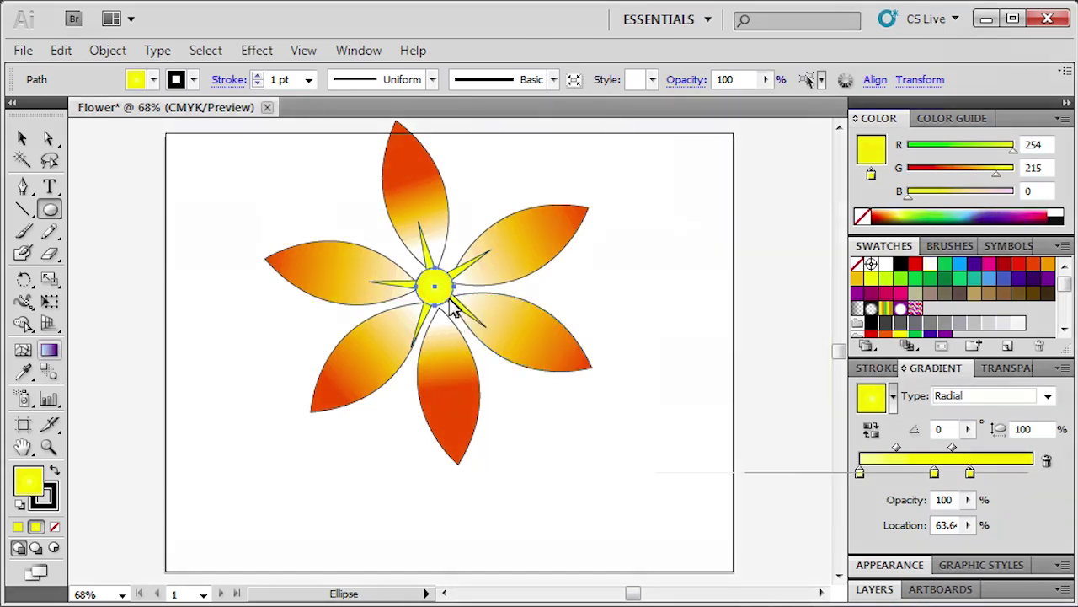
left_click(49, 353)
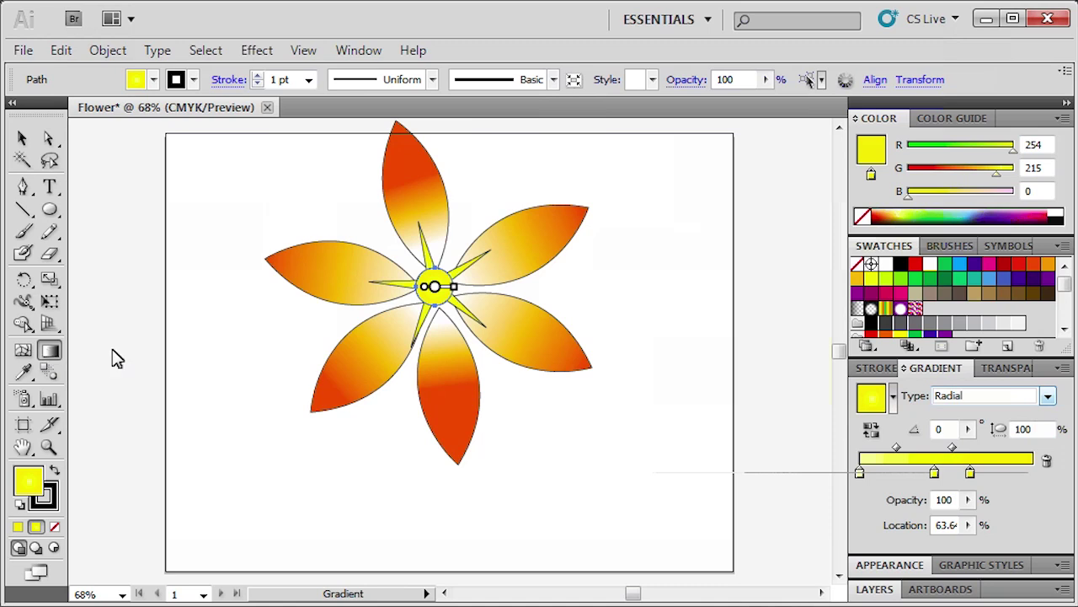
Step: Set the circle's left gradient stop to crimson RGB 221, 30, 71
left_click(859, 474)
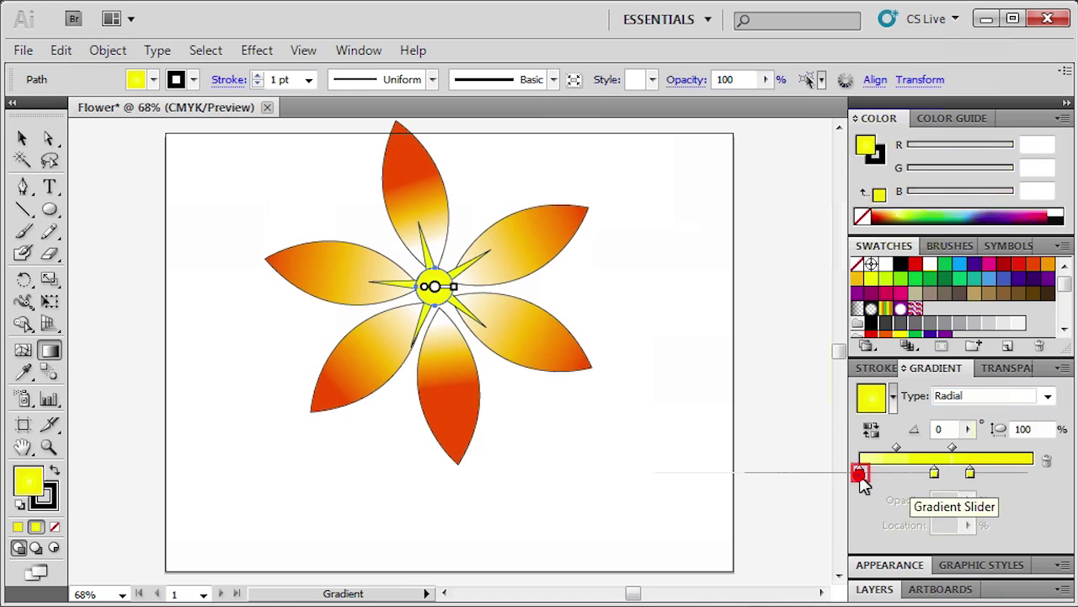
double_click(859, 474)
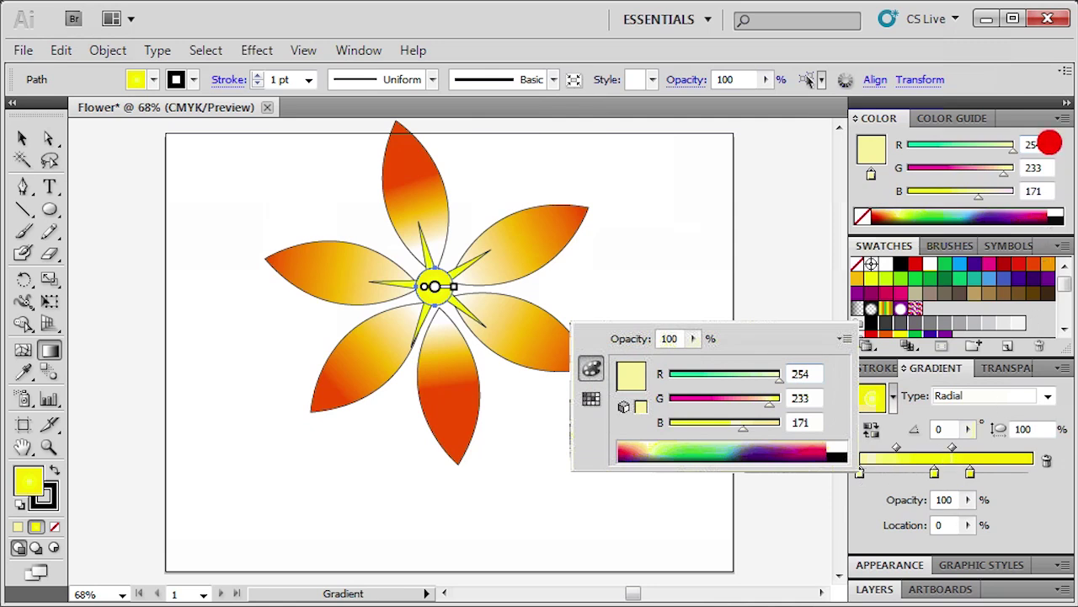
left_click(1049, 144)
type("221")
left_click(1047, 168)
type("3")
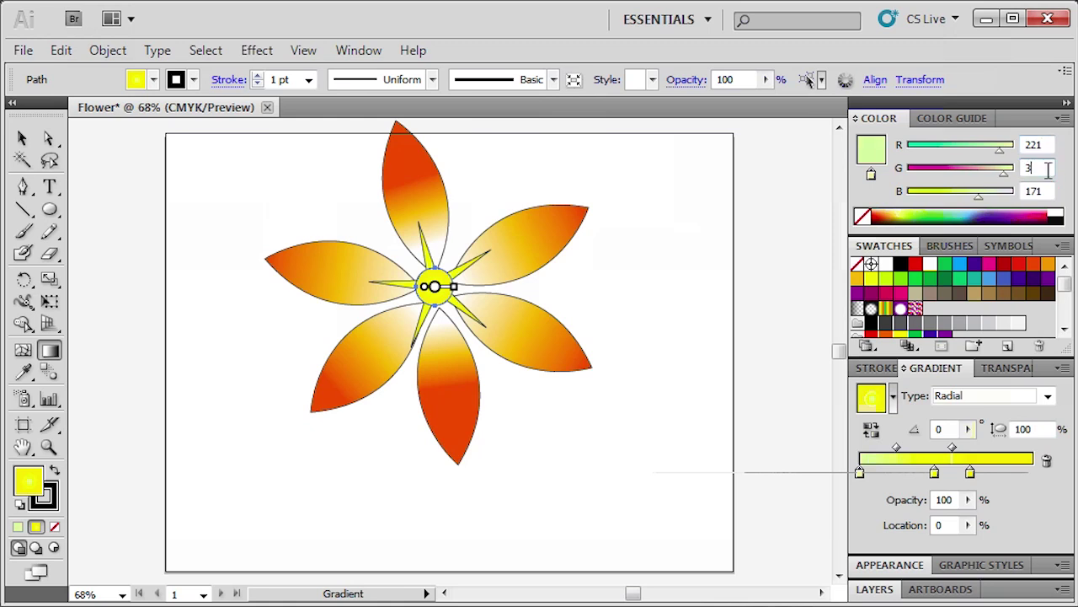
type("0")
left_click(1049, 191)
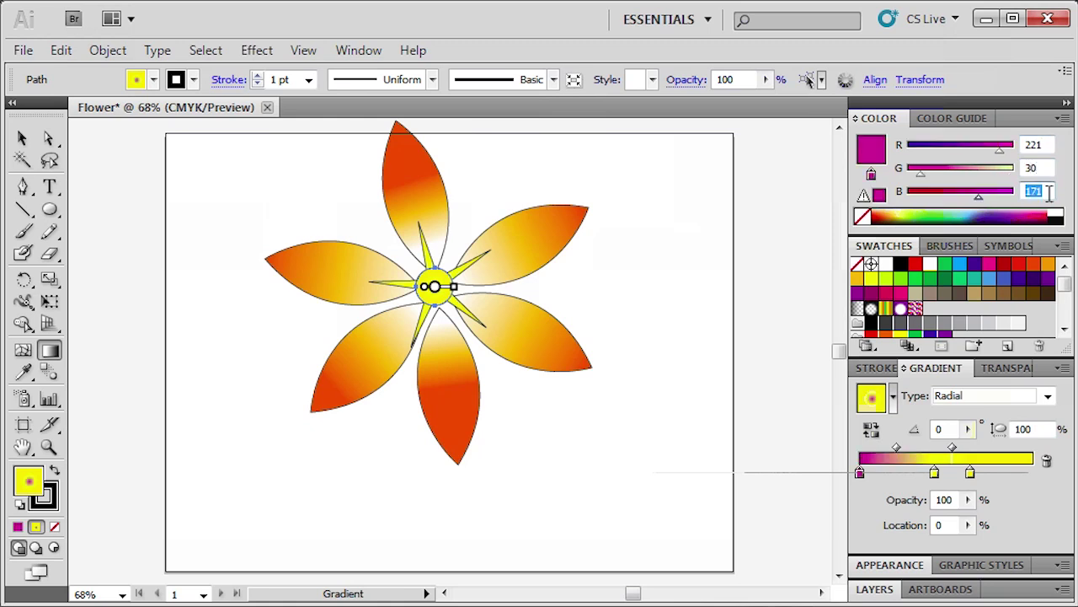
type("7")
key("Return")
Step: Set the middle gradient stop to red RGB 237, 61, 87
left_click_drag(1053, 202, 934, 474)
double_click(934, 474)
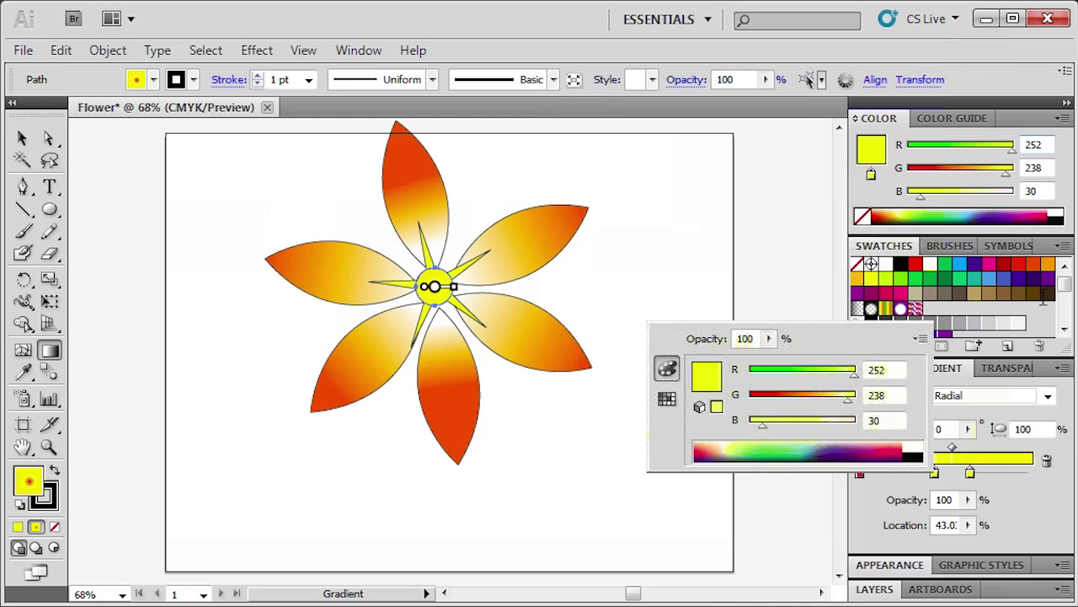
left_click(1051, 145)
type("23")
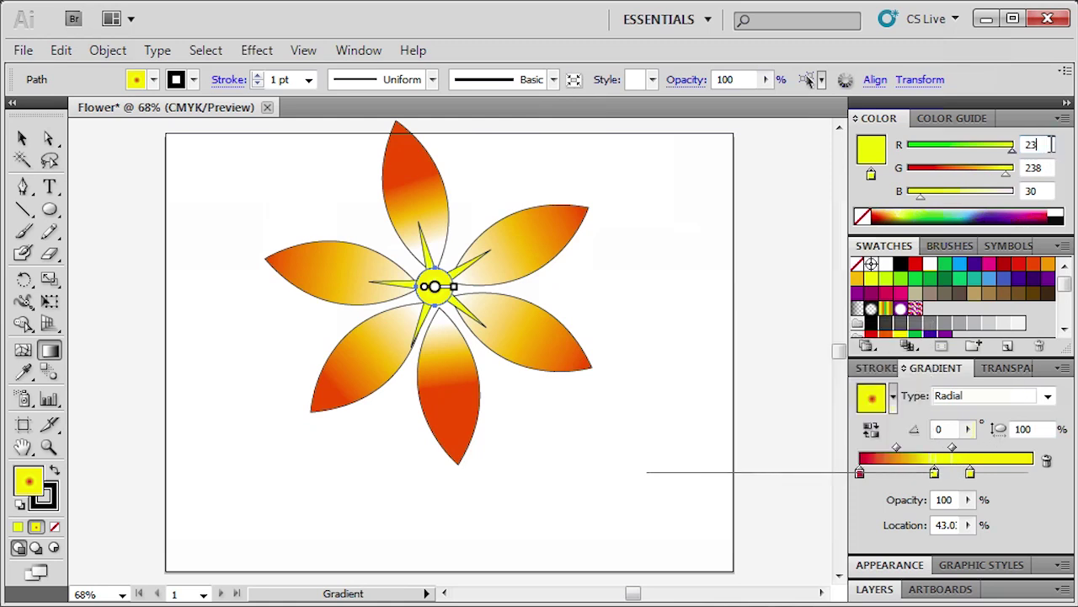
type("7")
left_click(1052, 169)
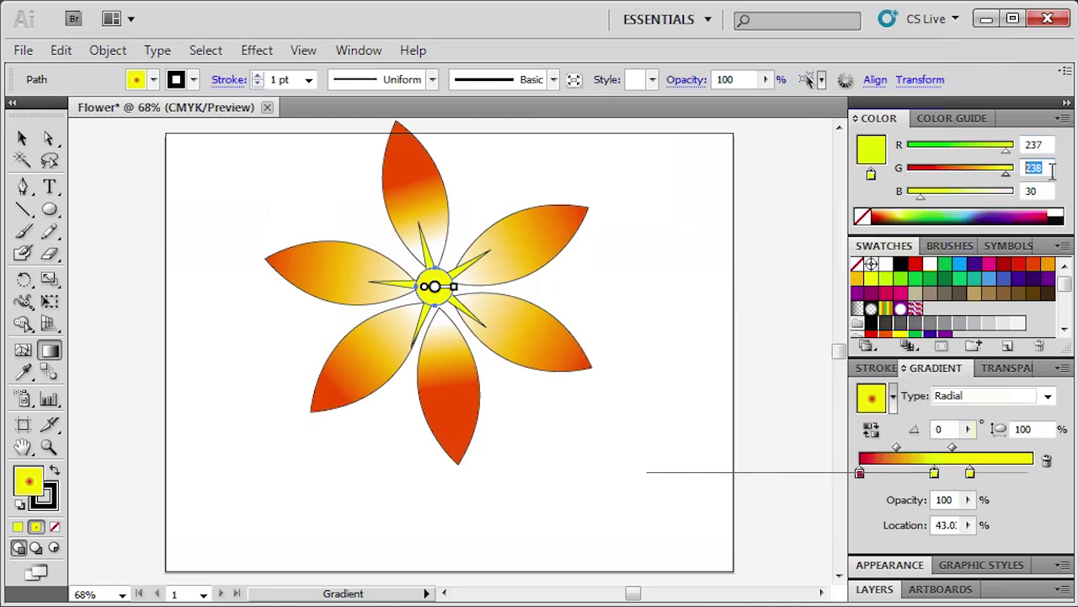
type("61")
left_click(1041, 187)
type("87")
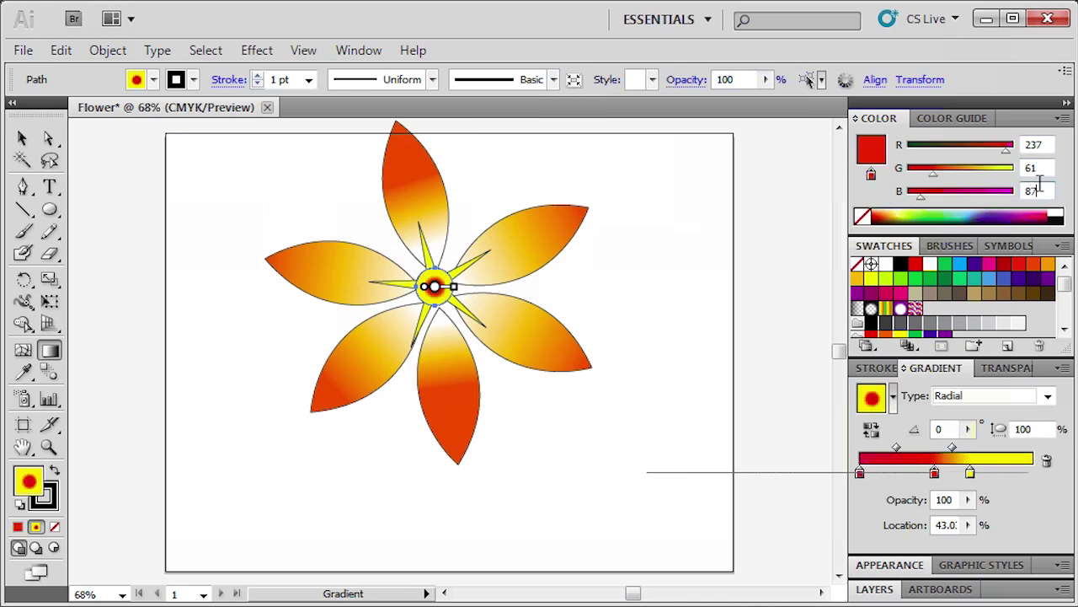
key("Return")
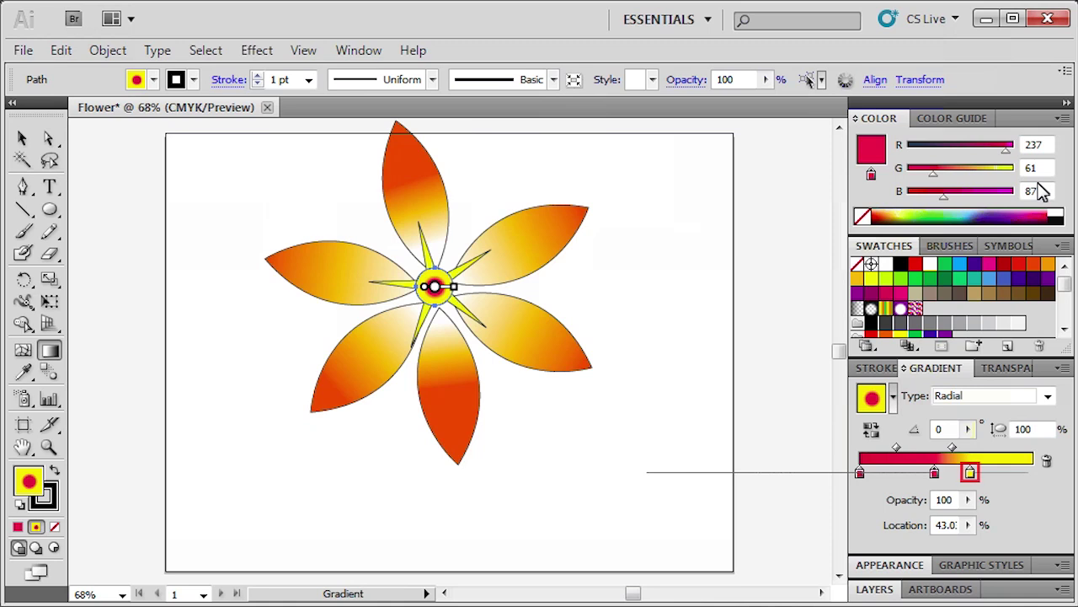
Step: Set the last gradient stop to pink RGB 243, 127, 123
double_click(970, 472)
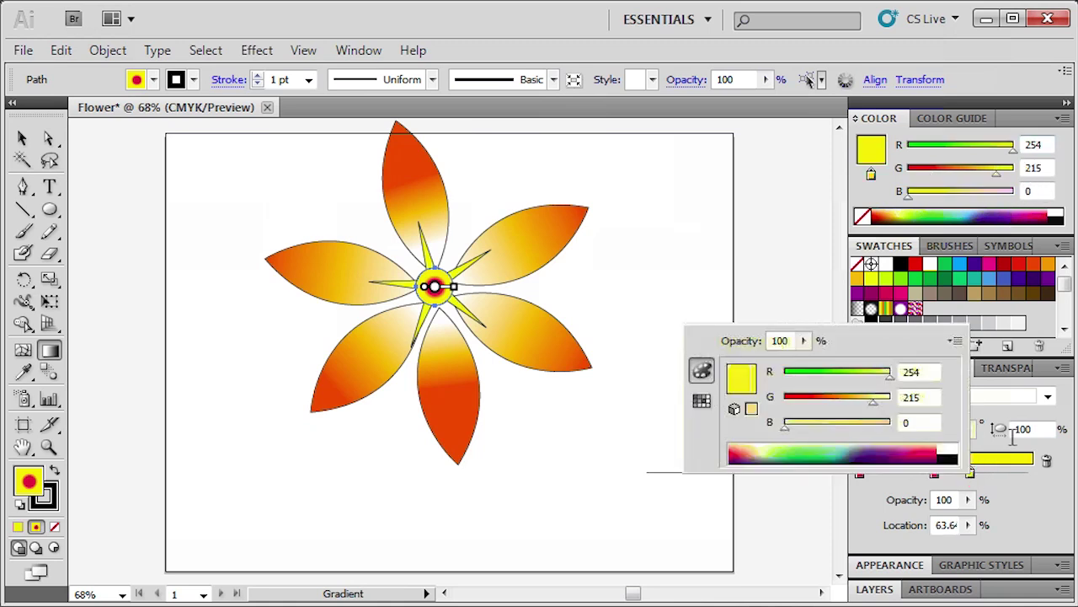
left_click(1047, 145)
type("2")
left_click(1048, 168)
type("1")
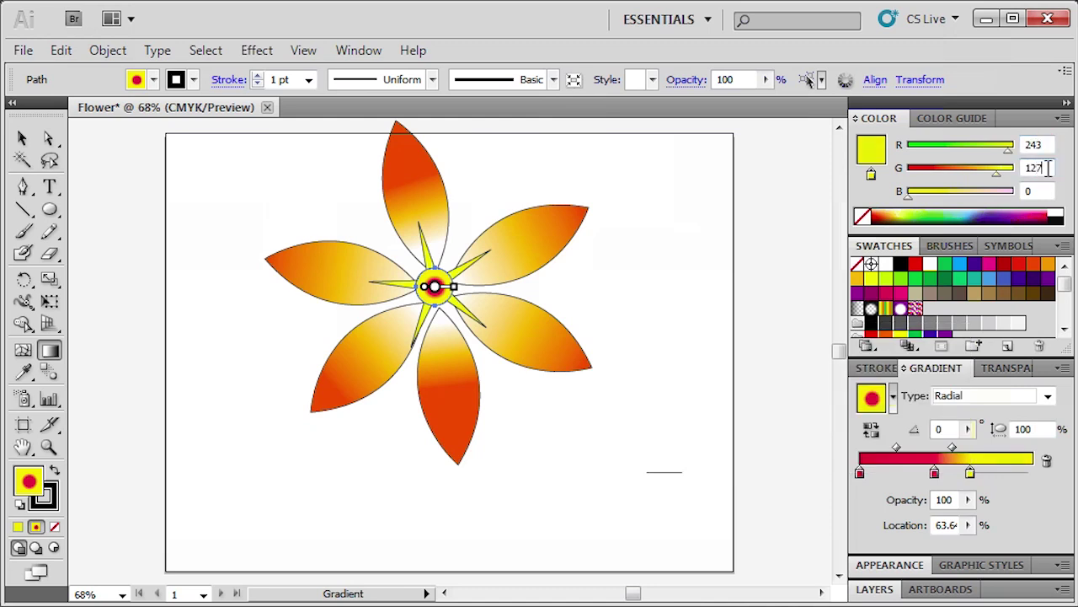
type("27")
left_click(1049, 192)
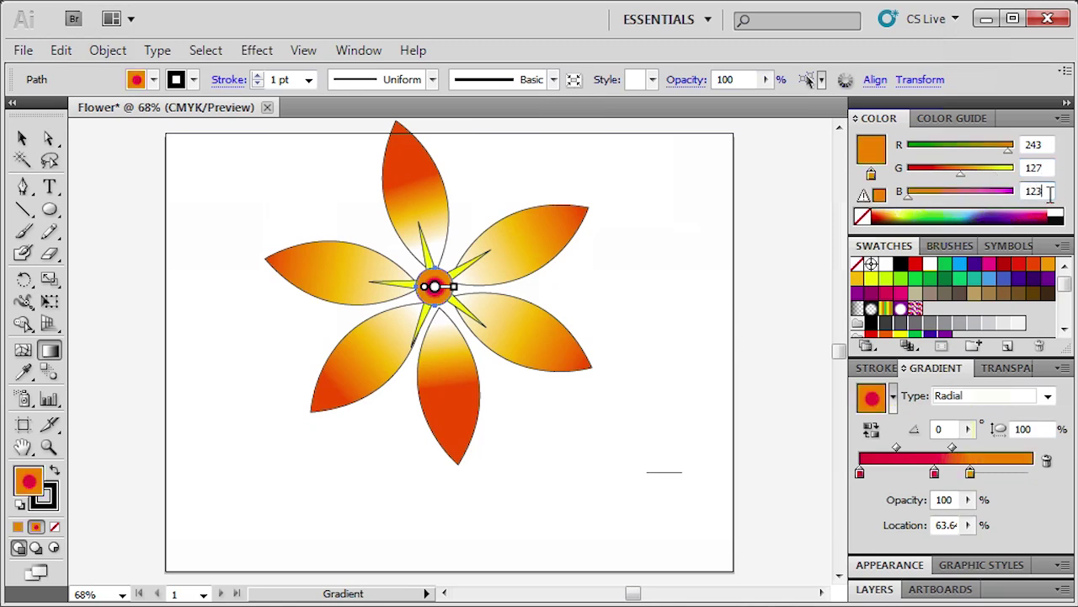
type("123")
key("Return")
Step: Move the pink stop to 100% and the middle stop to about 53%
left_click_drag(970, 475, 1042, 486)
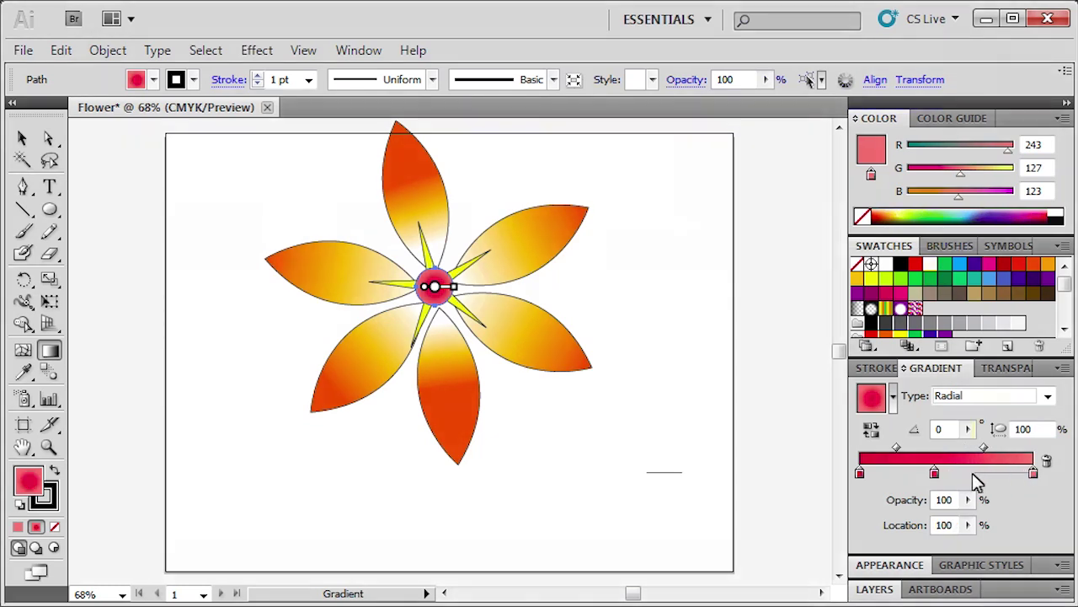
left_click(935, 472)
mouse_move(937, 477)
left_mouse_down()
mouse_move(967, 473)
mouse_move(952, 475)
left_mouse_up()
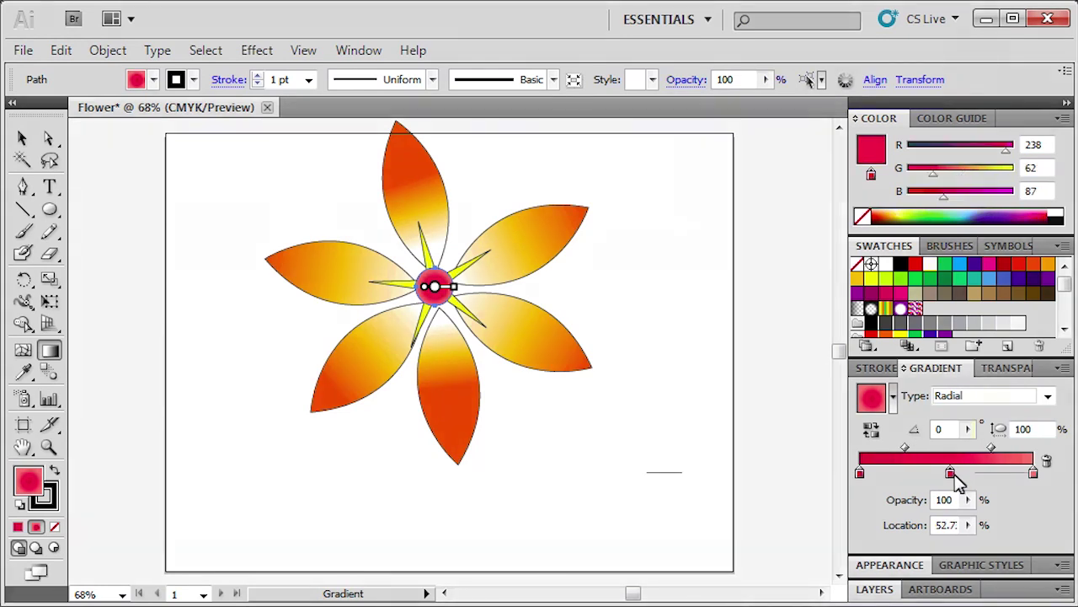
Step: Give the centre circle Hard Light blending at 65% opacity in the Transparency panel
left_click(1007, 366)
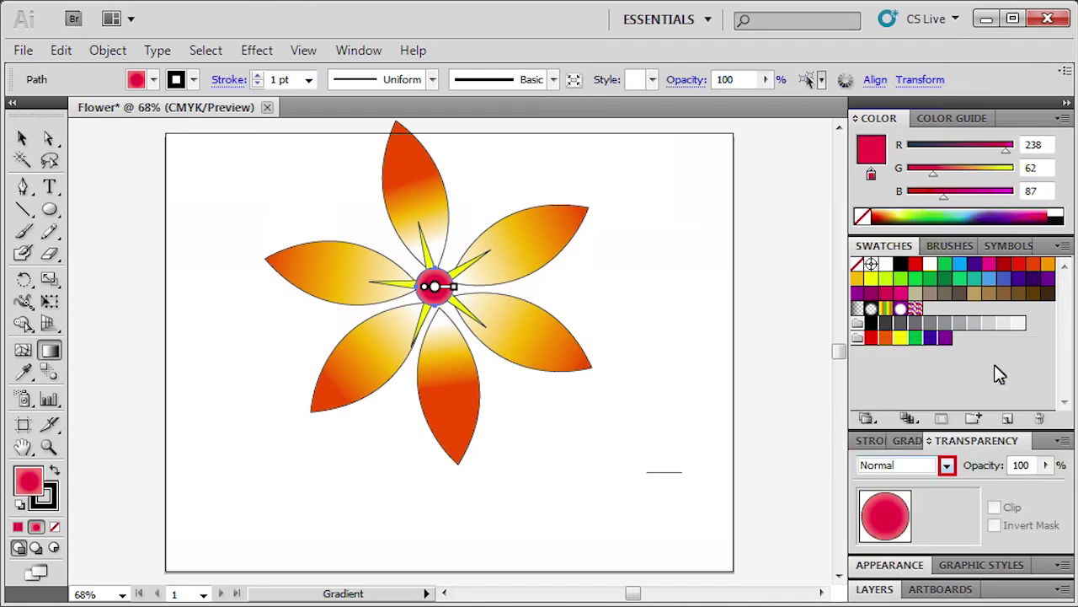
left_click(947, 465)
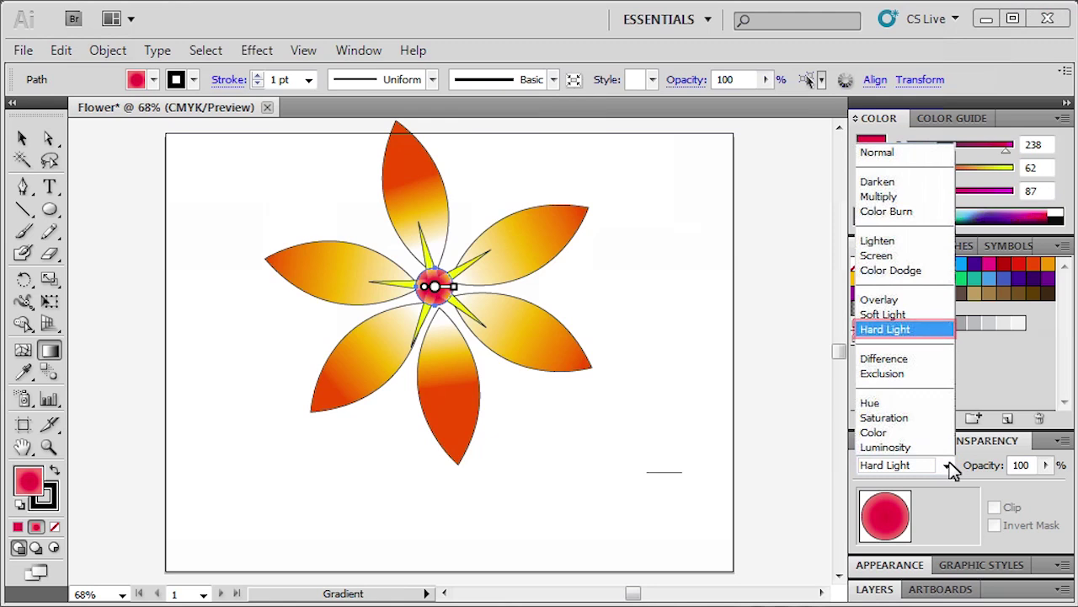
left_click(917, 330)
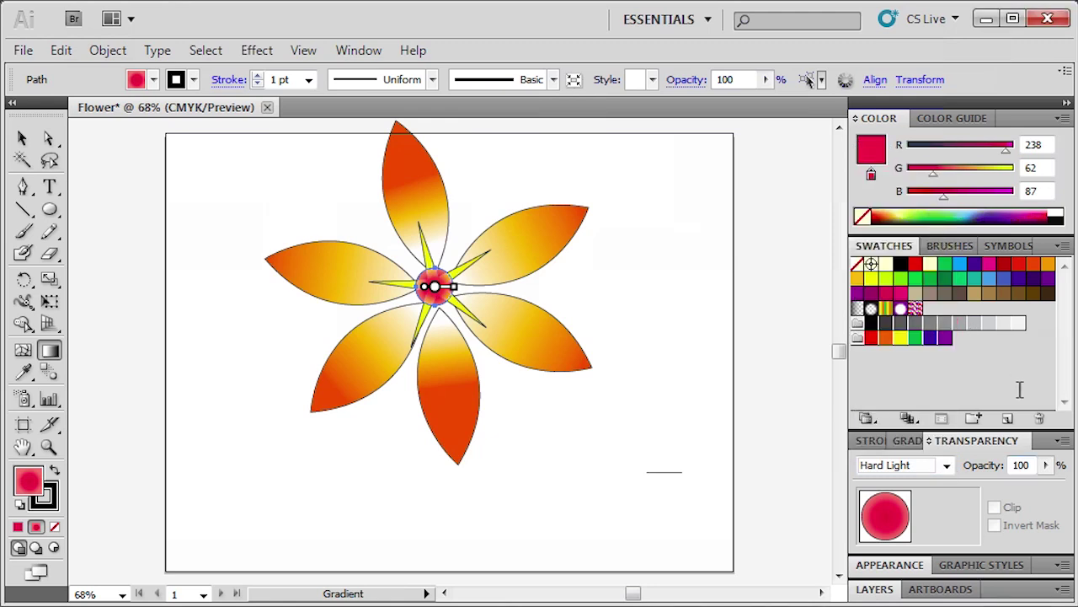
left_click(1033, 464)
type("65")
key("Return")
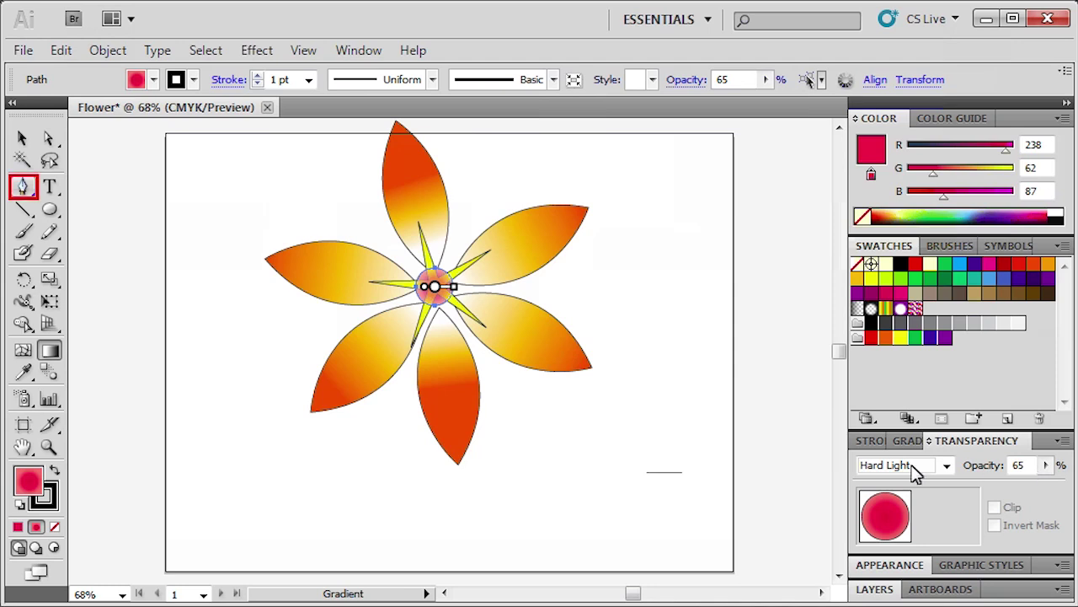
left_click(23, 190)
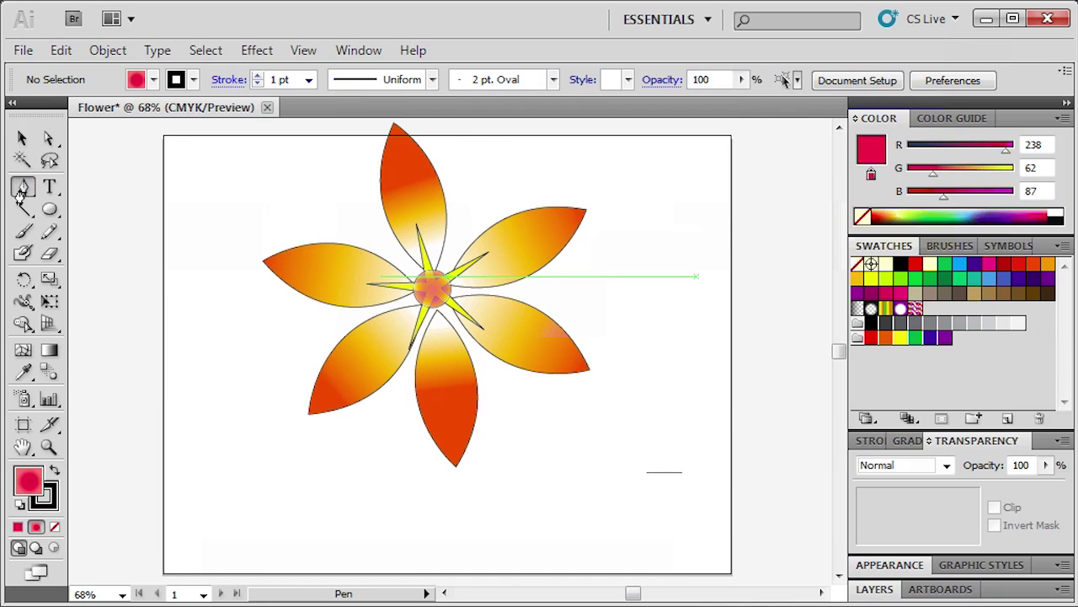
Step: Draw a thin curved stem shape beside the flower with the Pen tool, closing it at the top
left_click(696, 277)
left_click_drag(717, 544, 702, 583)
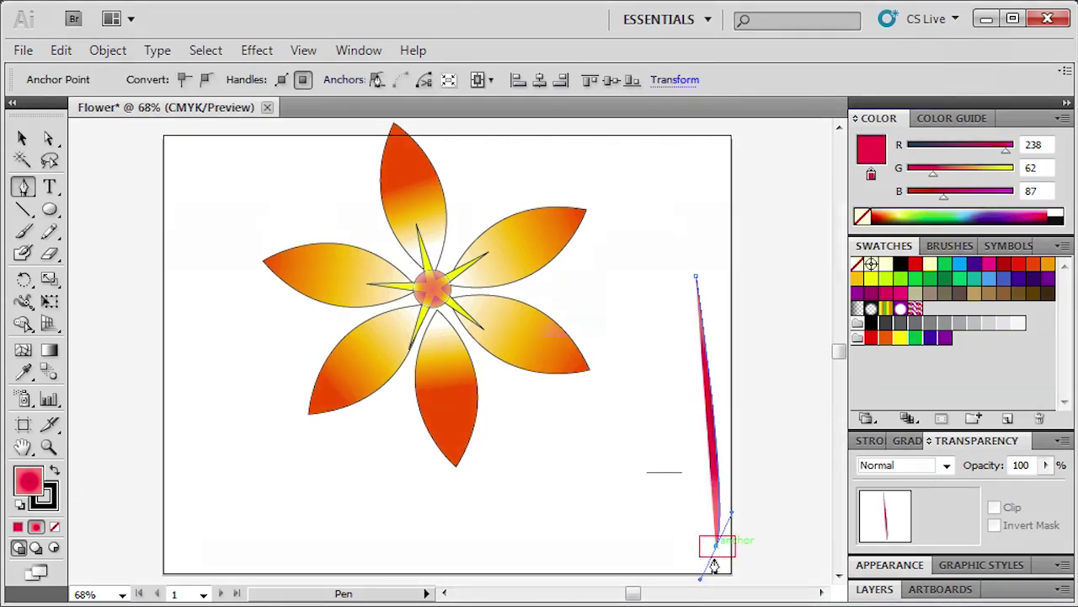
left_click(716, 545)
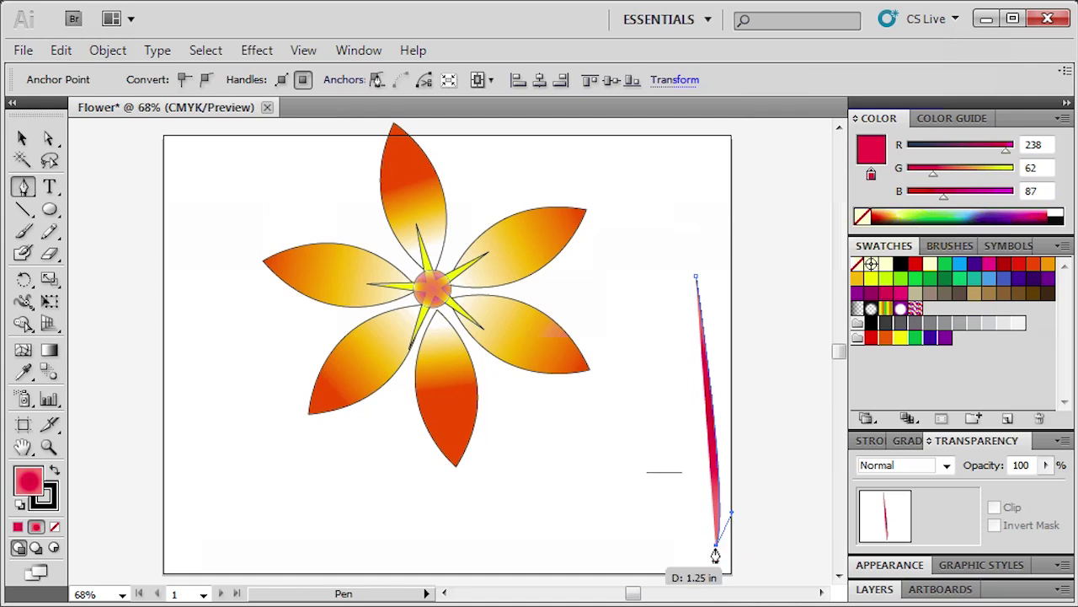
left_click(650, 565)
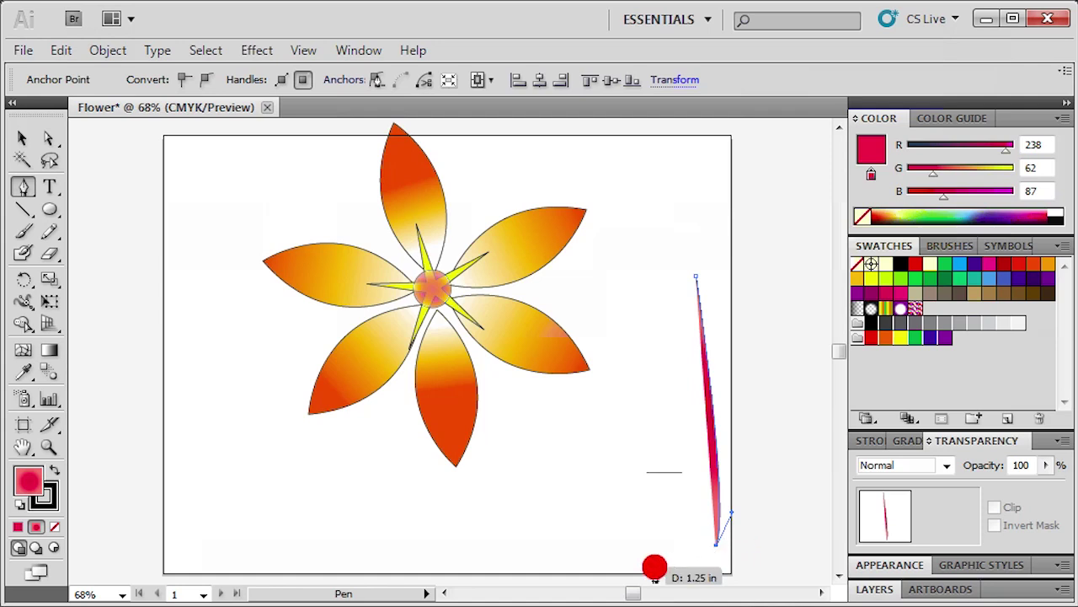
left_click_drag(648, 571, 605, 578)
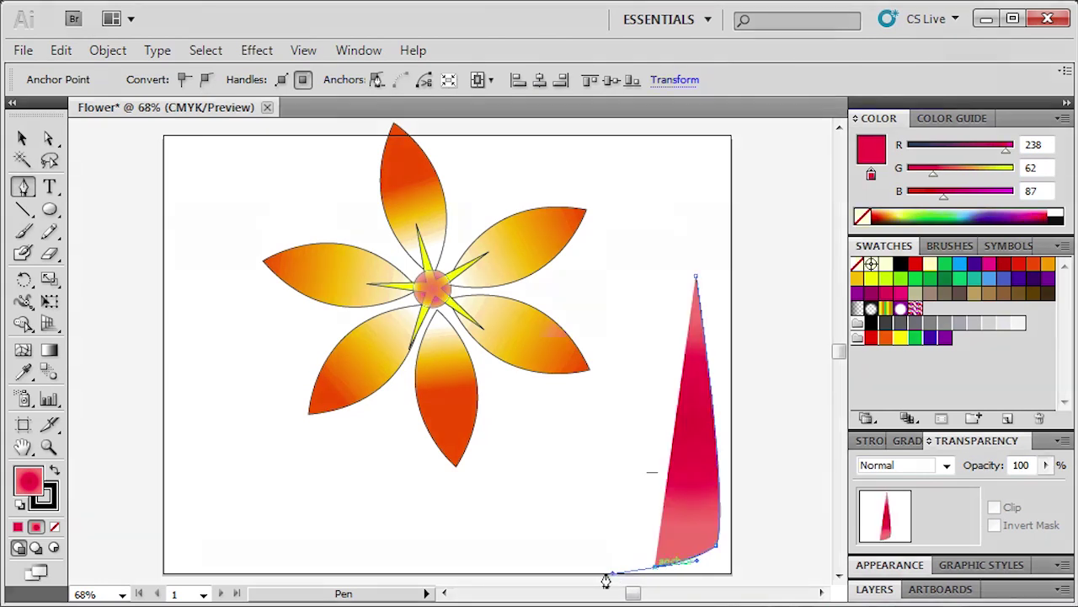
left_click(654, 569)
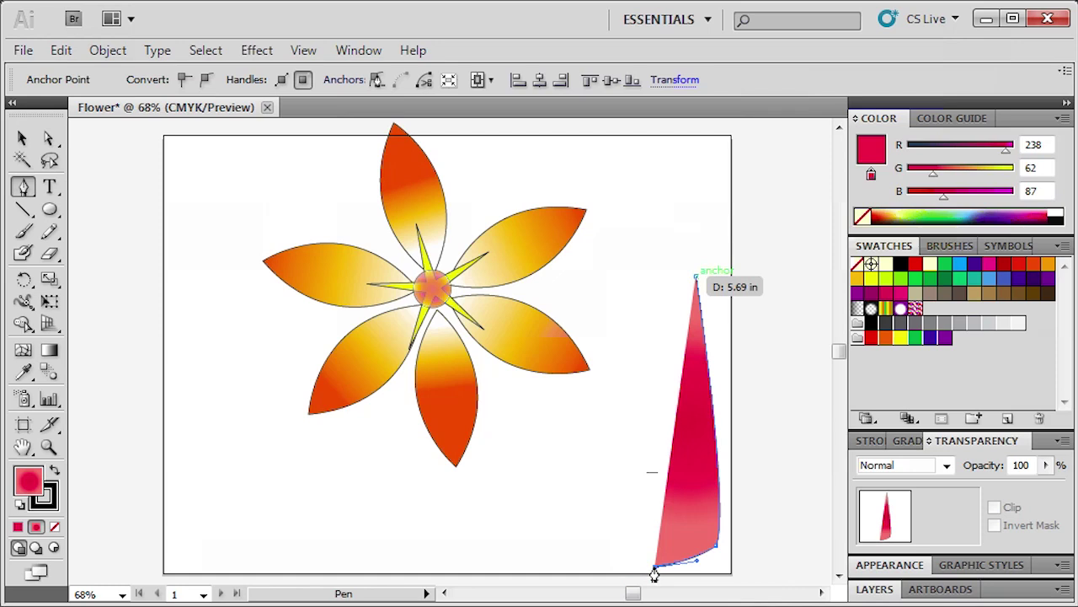
left_click_drag(696, 278, 641, 171)
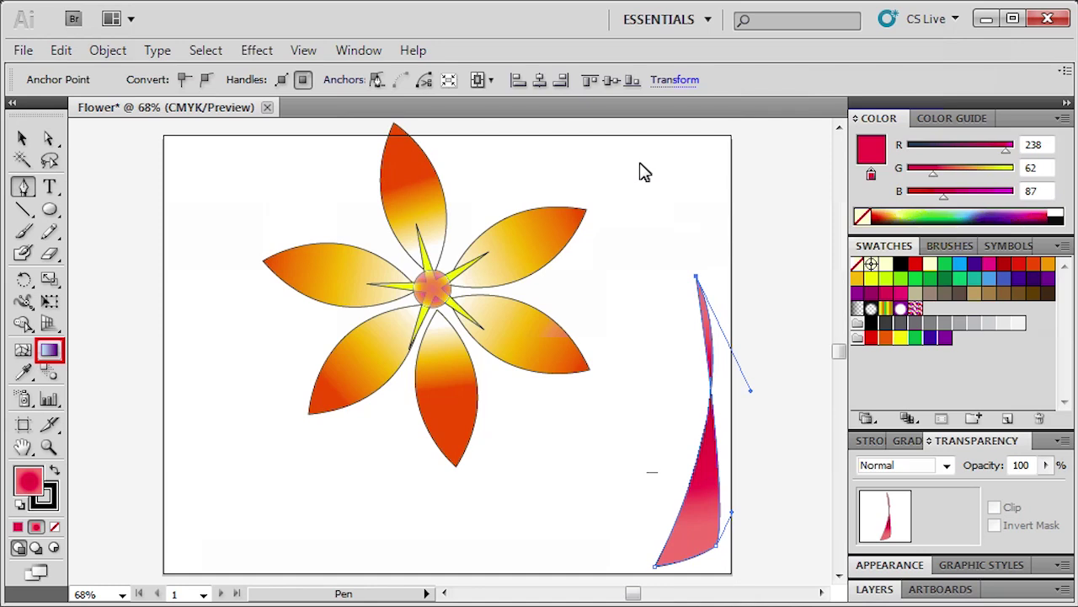
left_click(51, 350)
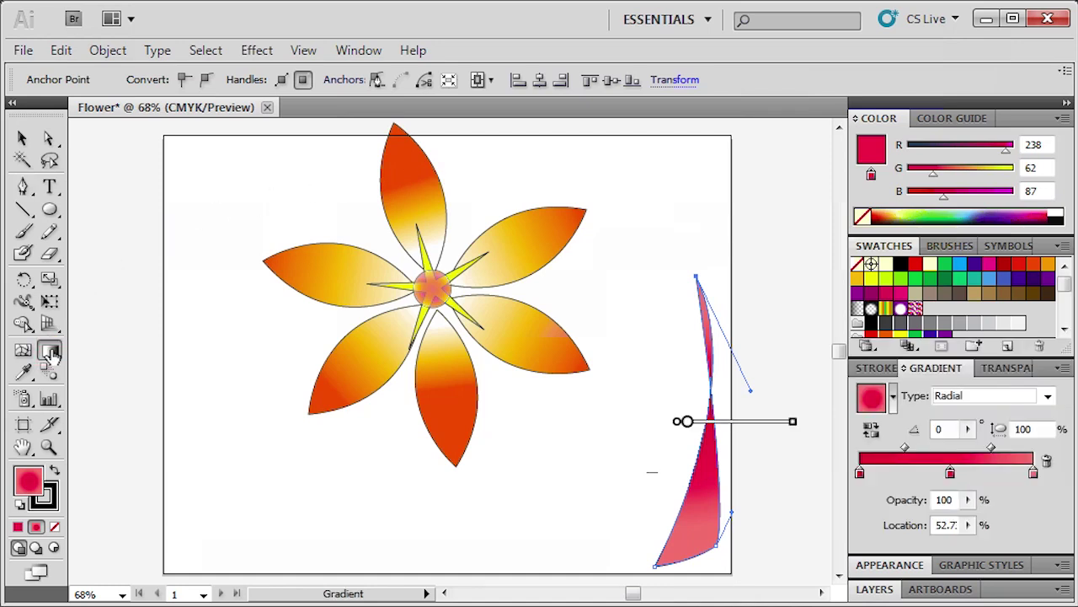
Step: Apply a linear gradient to the stem and set its left stop to RGB 209, 228, 165
left_click(871, 404)
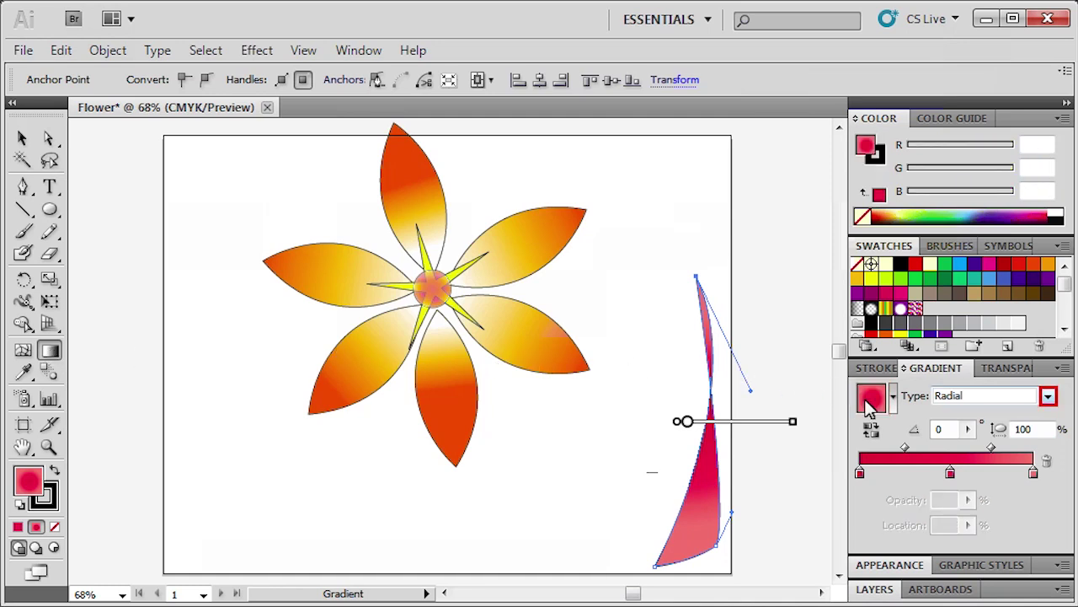
left_click(1048, 398)
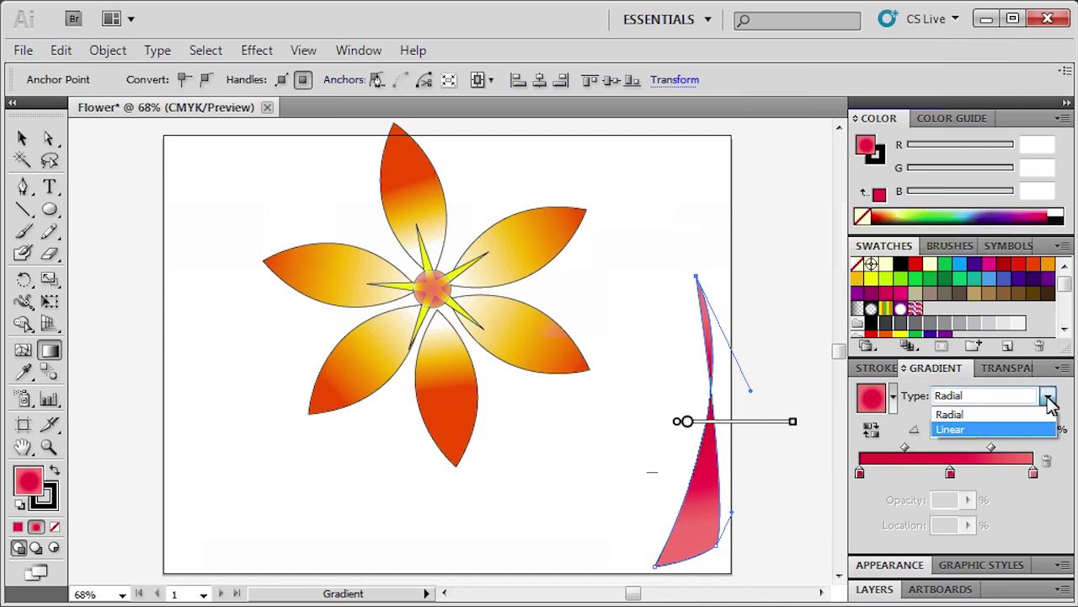
left_click(985, 429)
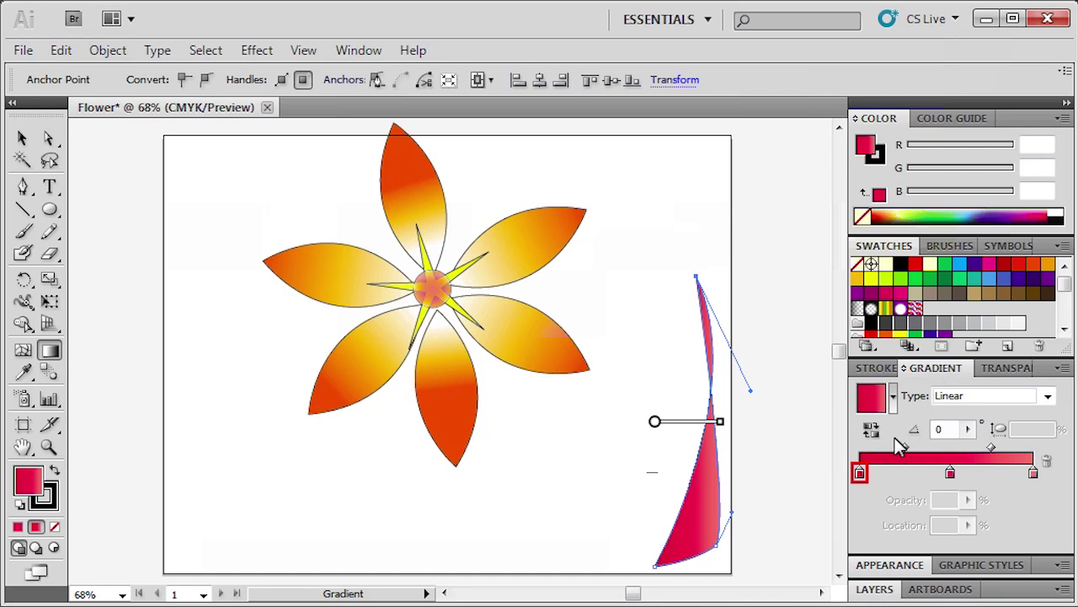
double_click(859, 472)
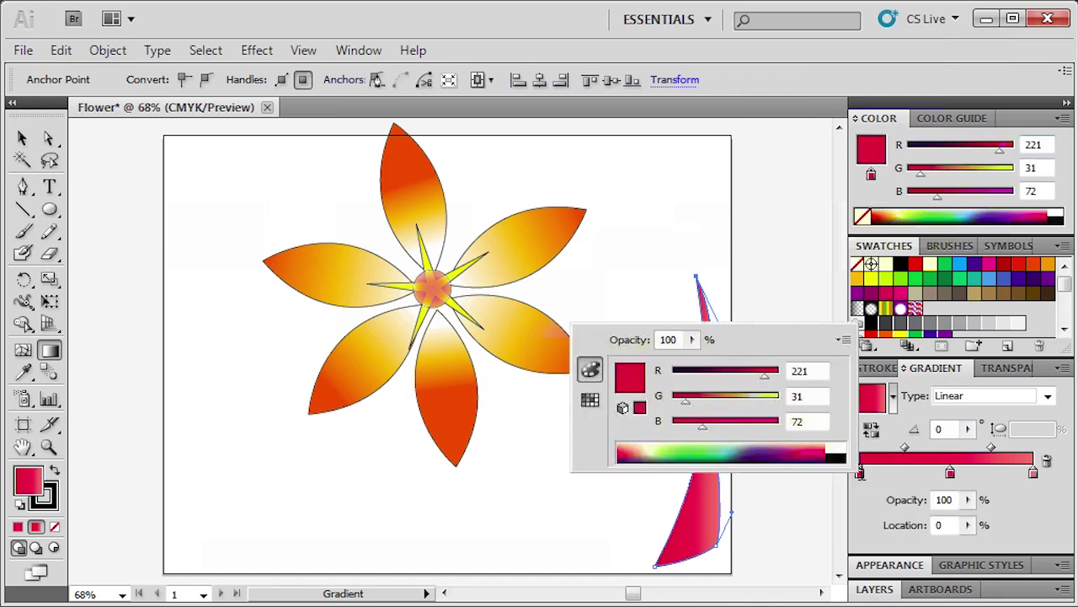
left_click(1051, 145)
type("209")
left_click(1048, 168)
type("228")
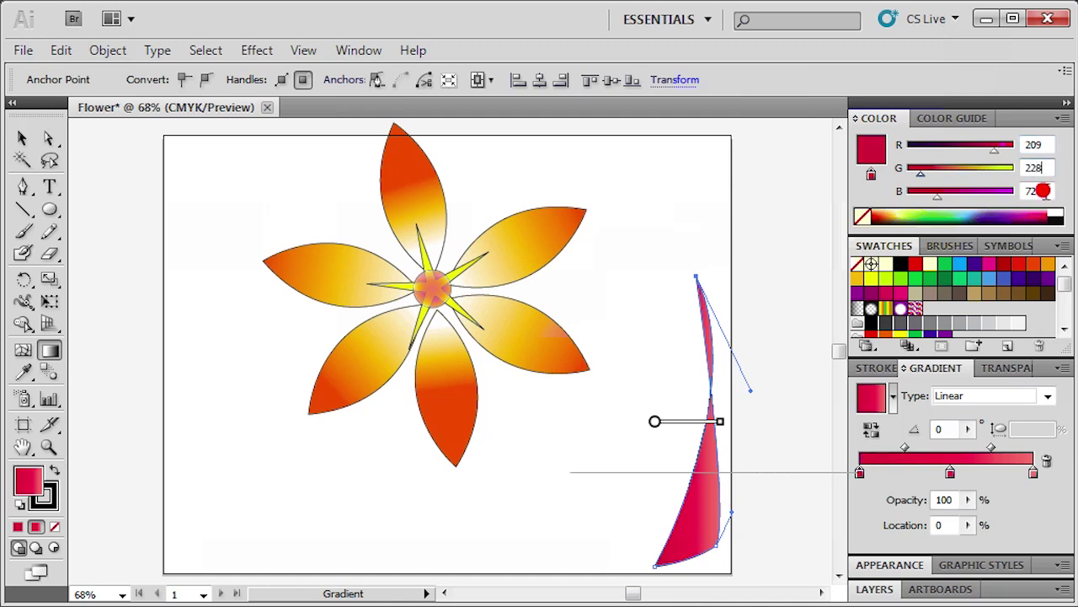
left_click(1045, 192)
type("165")
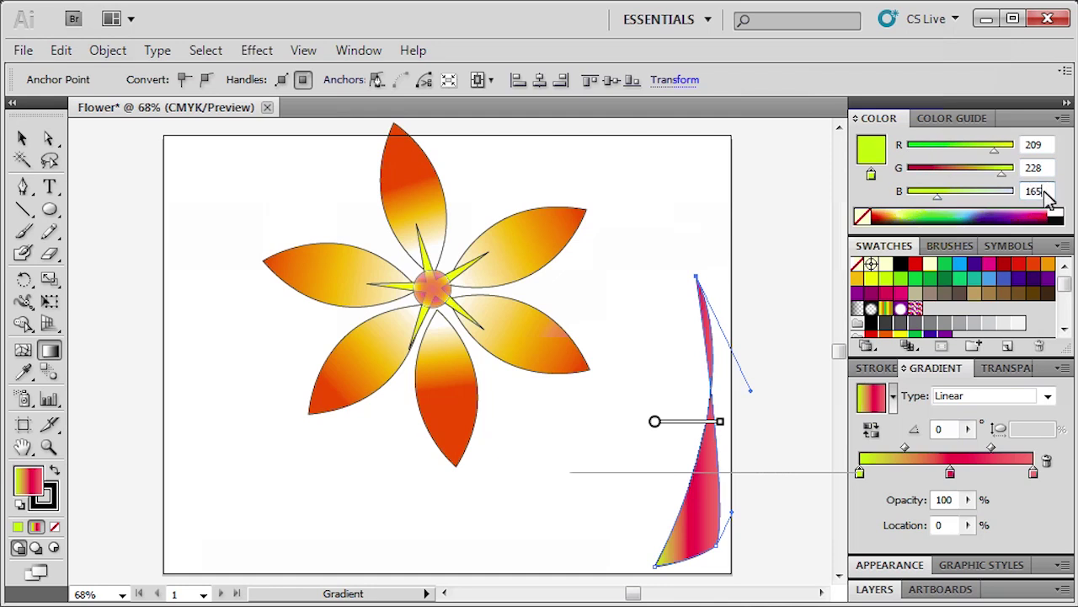
Step: Set the stem gradient's middle stop to RGB 172, 212, 121
left_click(951, 473)
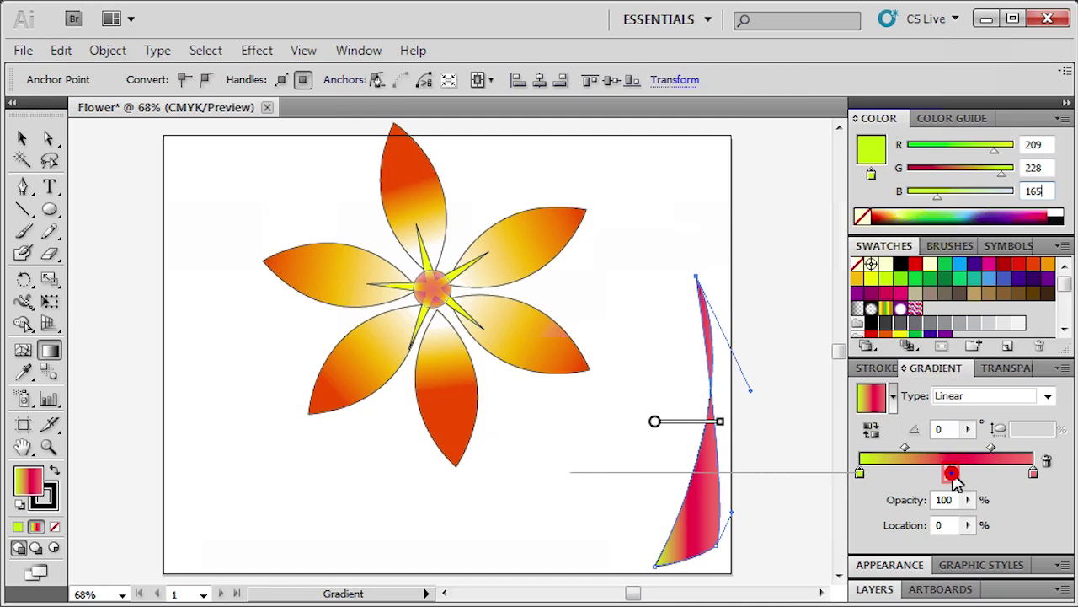
double_click(951, 474)
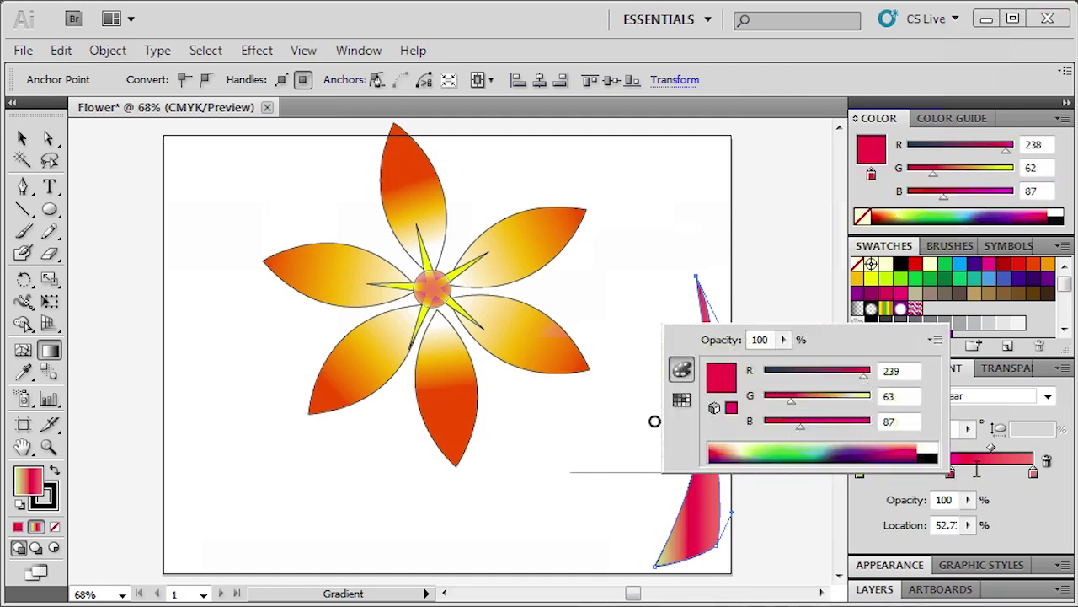
left_click(1049, 145)
type("172")
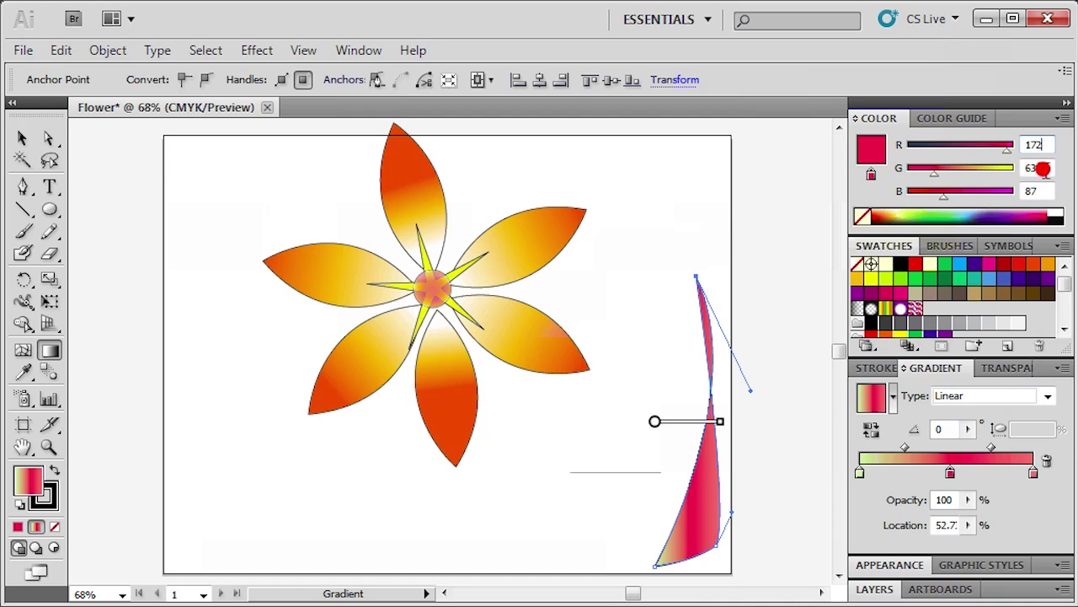
left_click(1046, 168)
type("212")
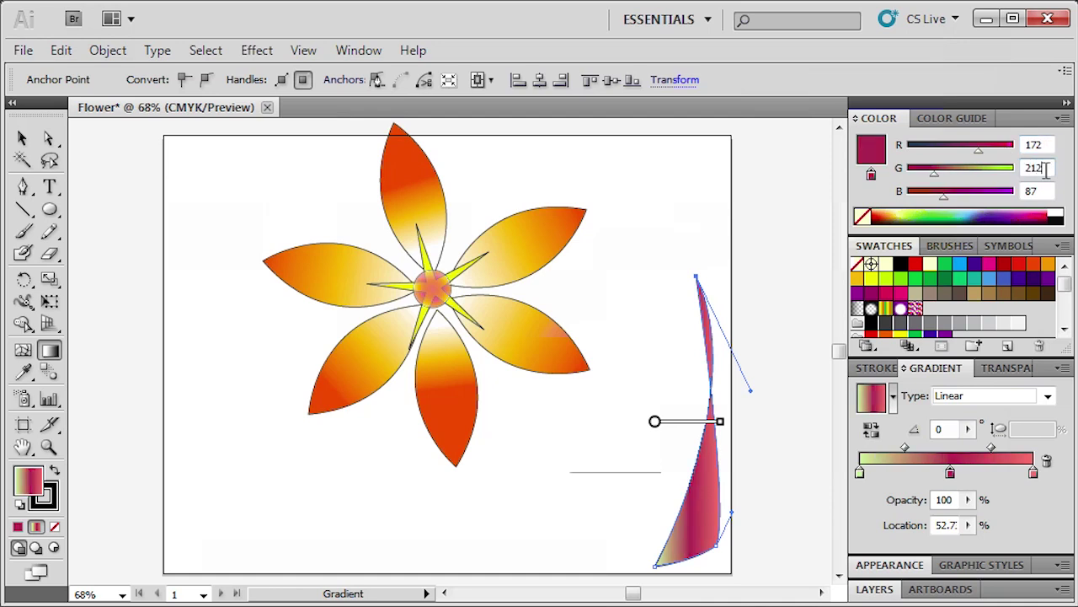
left_click(1043, 192)
type("121")
key("Return")
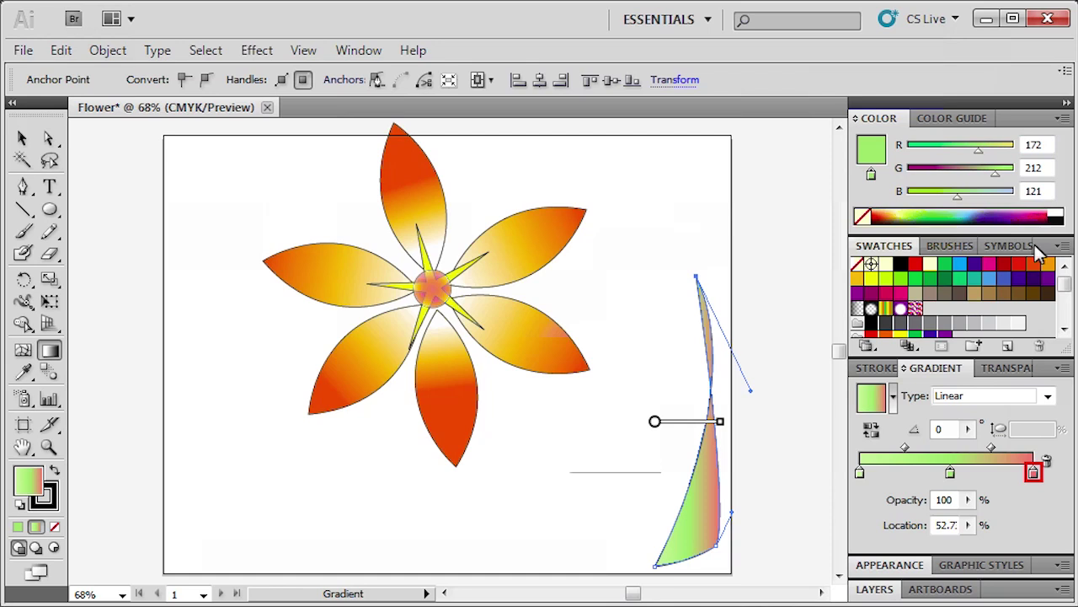
Step: Set the stem gradient's right stop to bright green RGB 118, 184, 63
double_click(1034, 472)
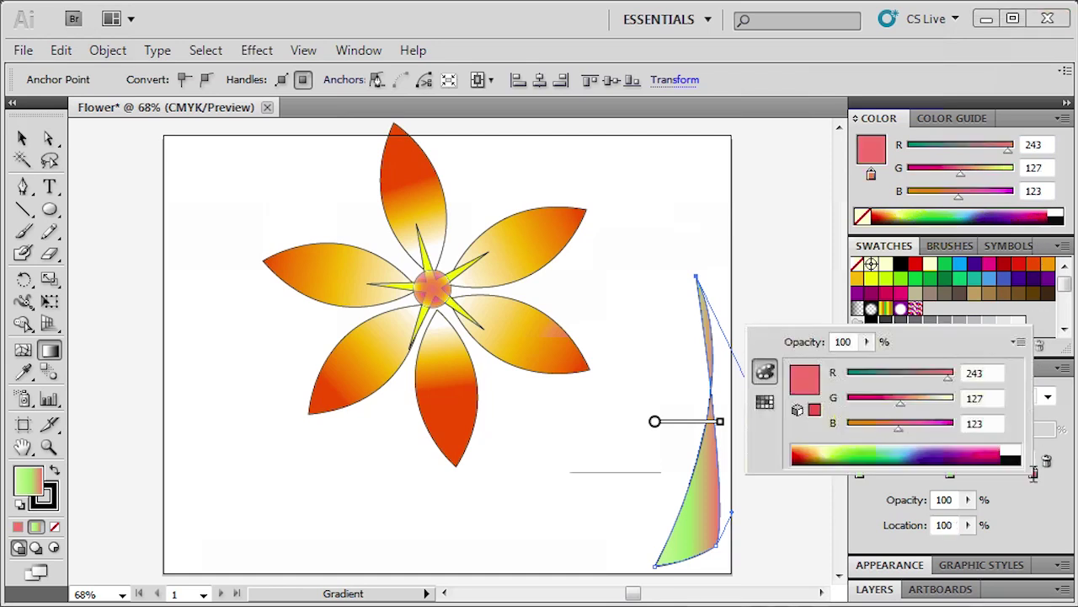
double_click(1048, 145)
type("118")
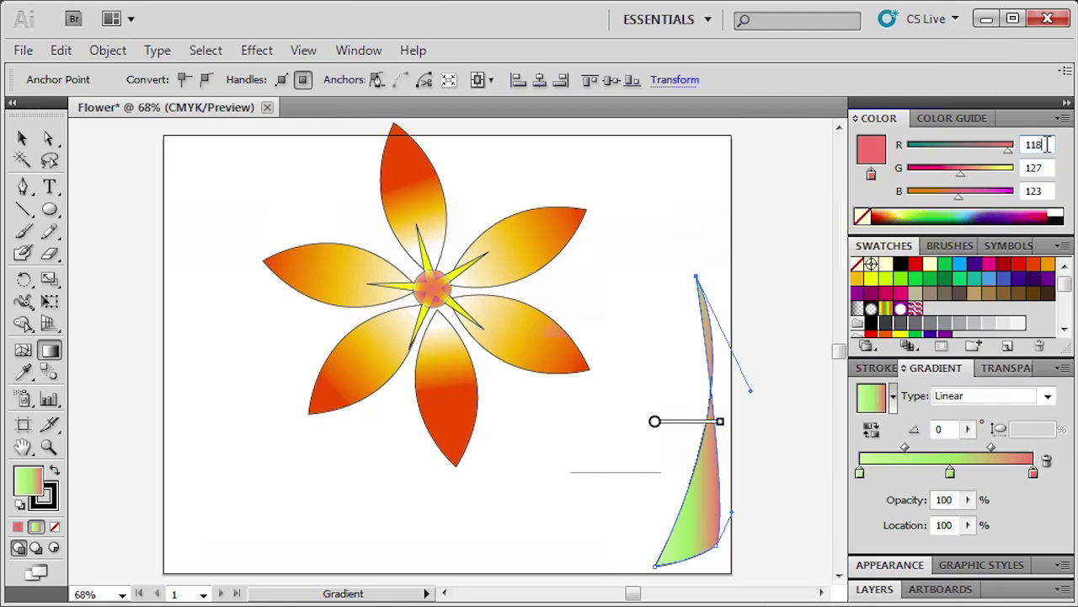
double_click(1047, 168)
type("184")
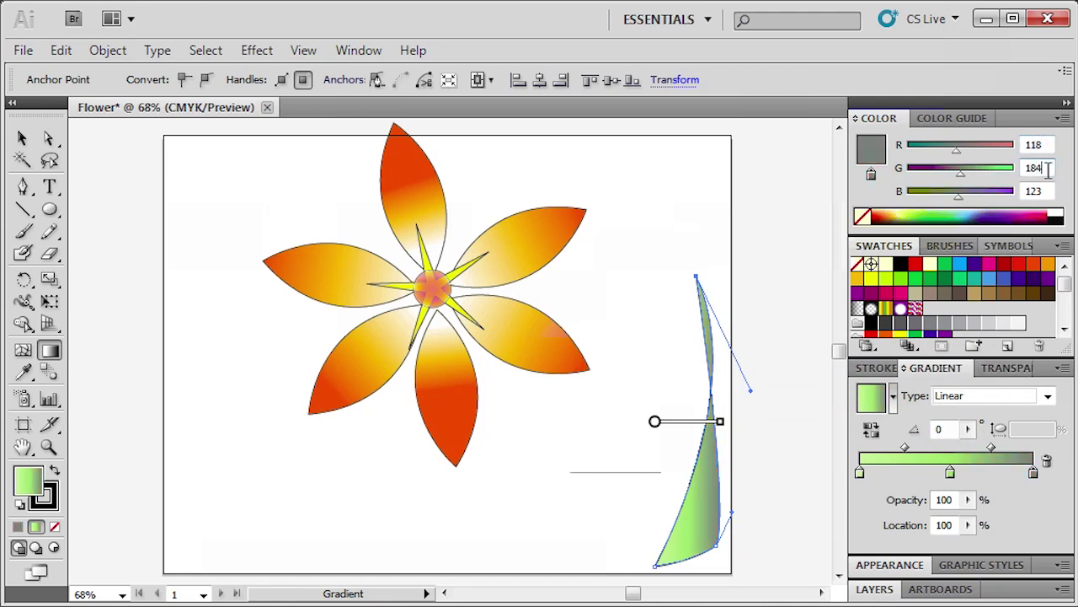
double_click(1048, 191)
type("63")
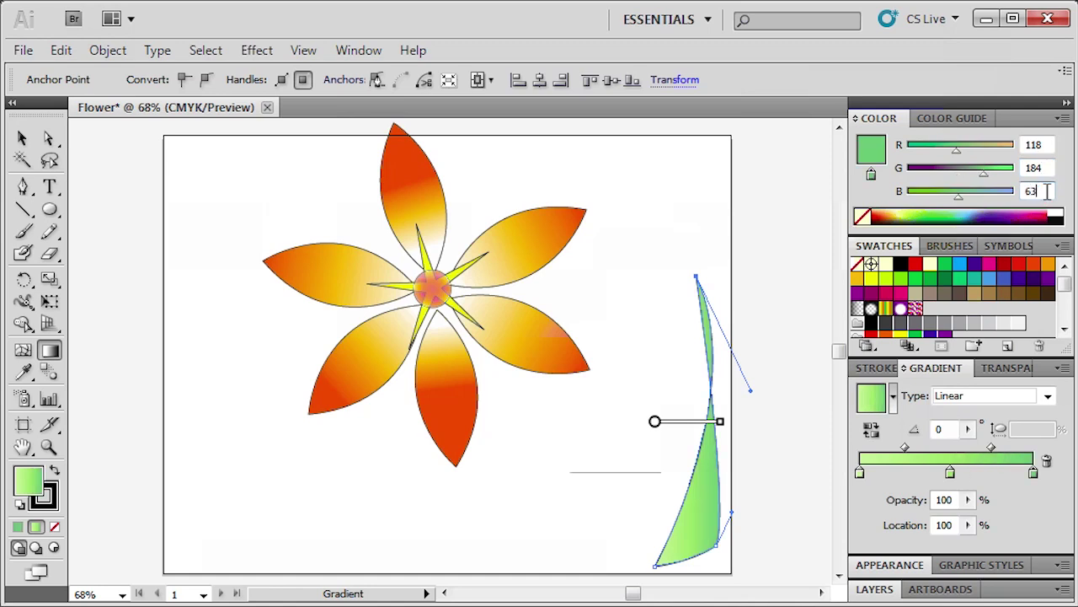
key("Return")
key("v")
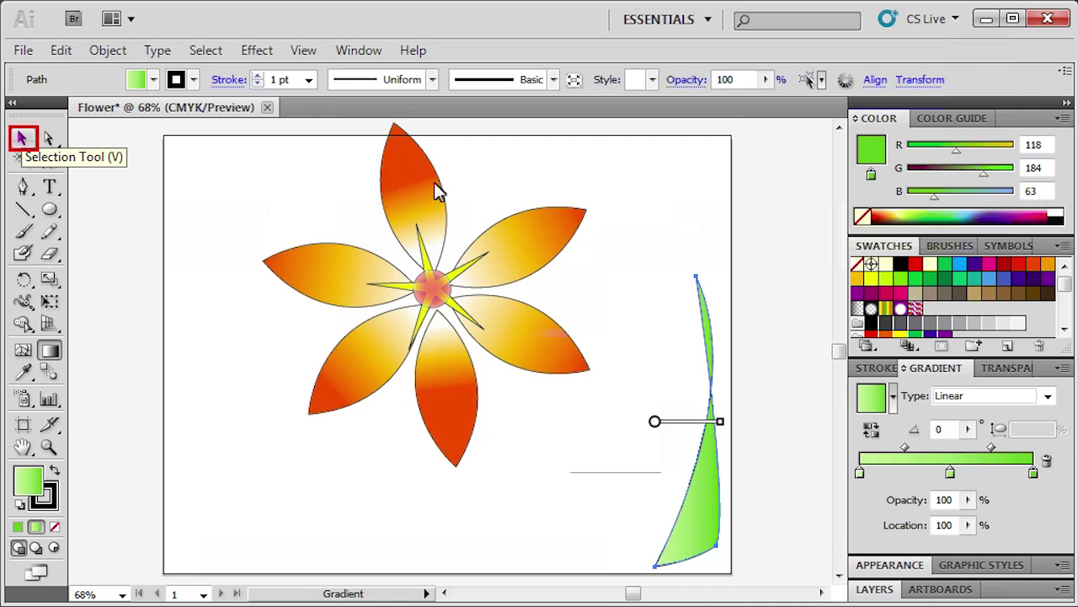
Step: Select the flower and stem together and scale them down
left_click(20, 135)
left_click_drag(505, 339, 753, 450)
scroll(753, 452, "up", 3)
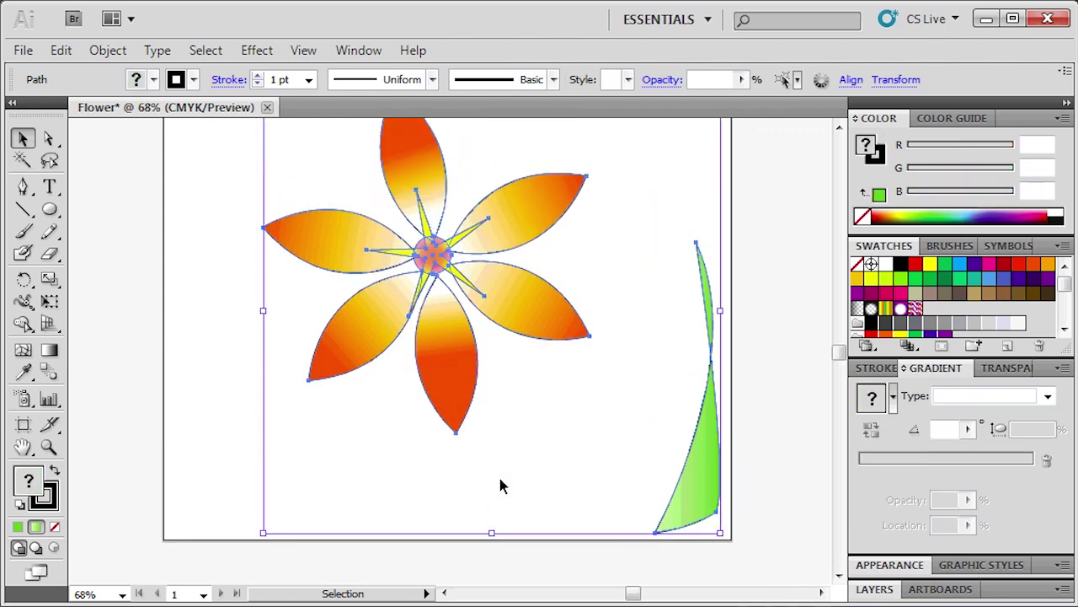
left_click_drag(263, 139, 368, 268)
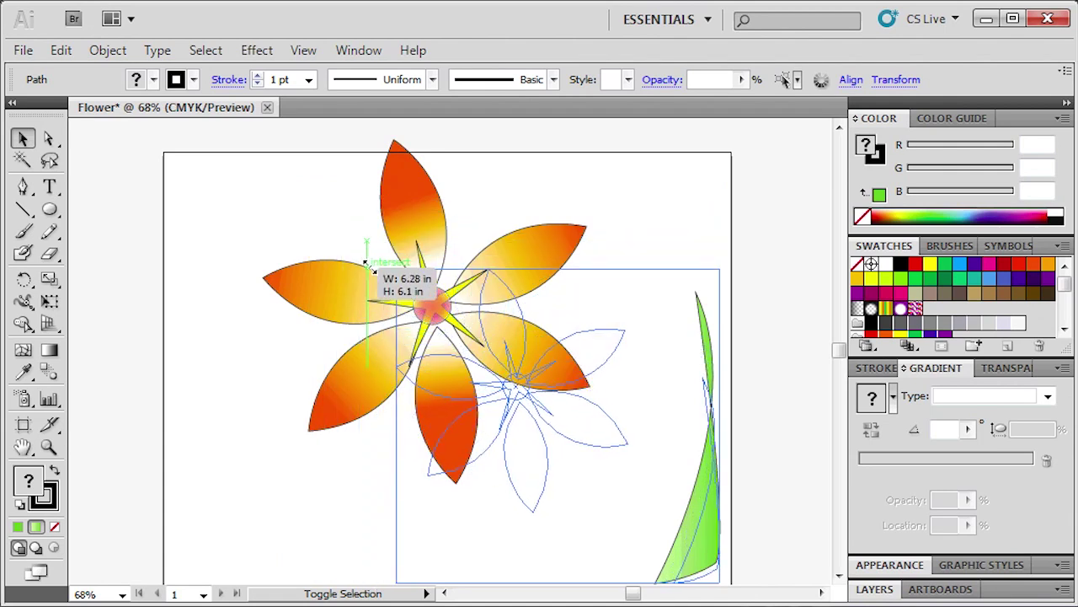
left_click_drag(368, 268, 373, 273)
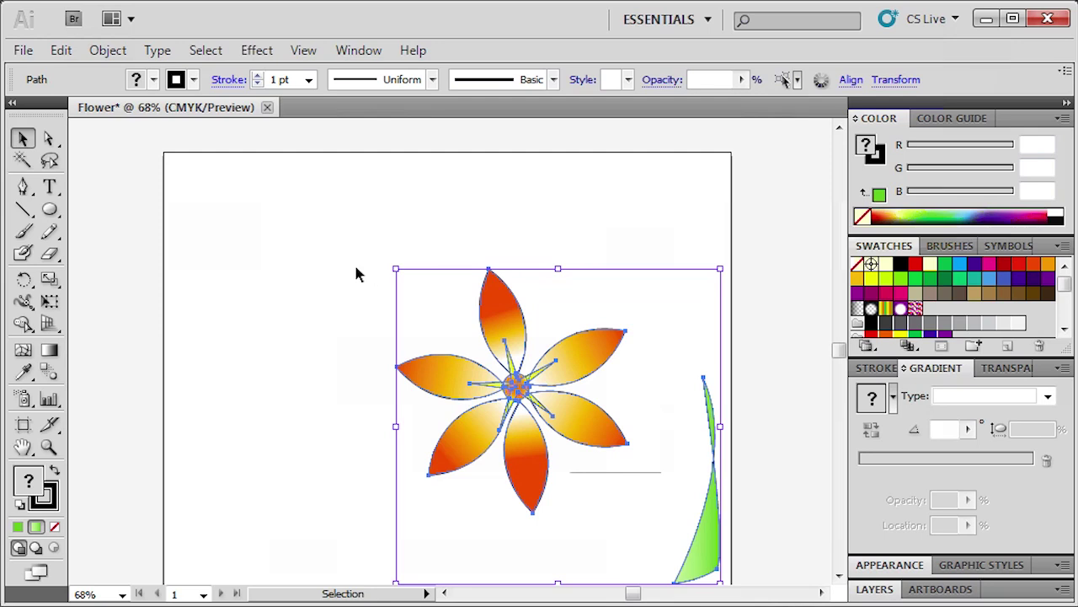
left_click(337, 279)
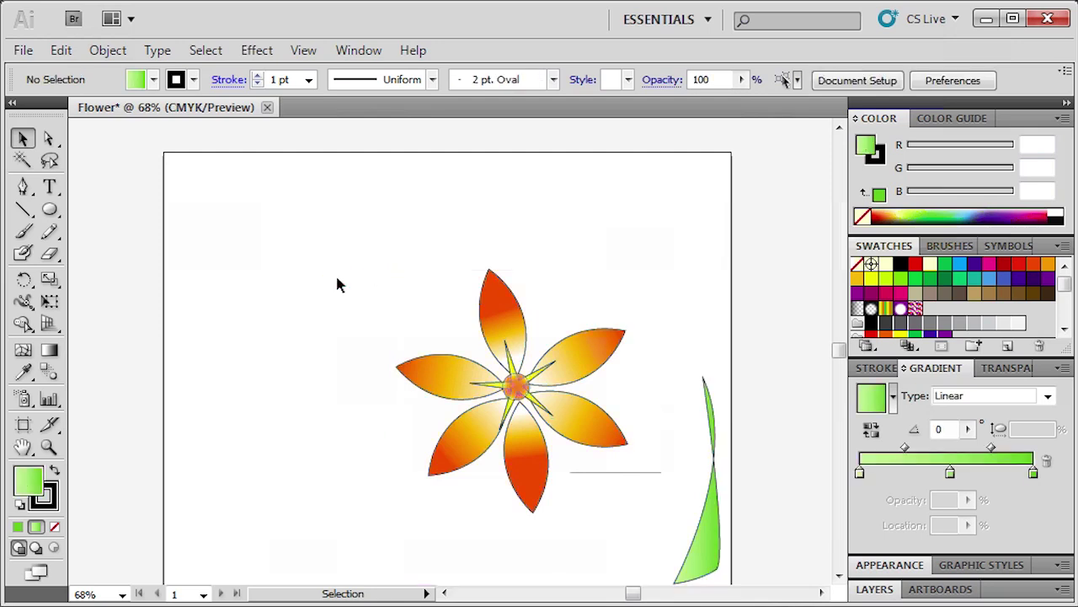
Step: Shrink the flower alone to about 3.8 by 4 inches and rotate it about 20 degrees
left_click_drag(381, 252, 605, 478)
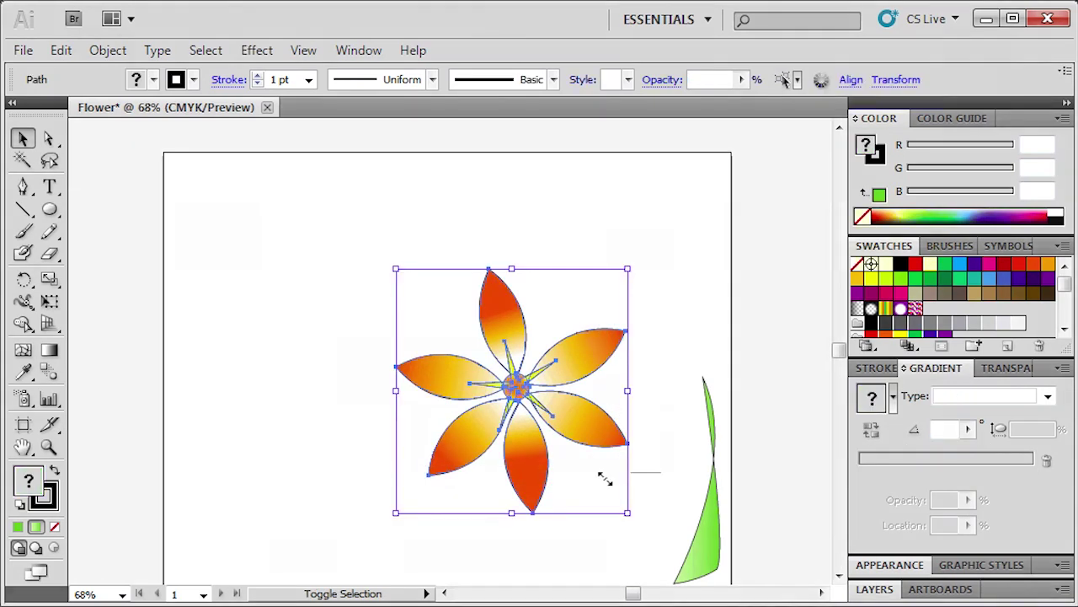
left_click_drag(395, 268, 424, 291)
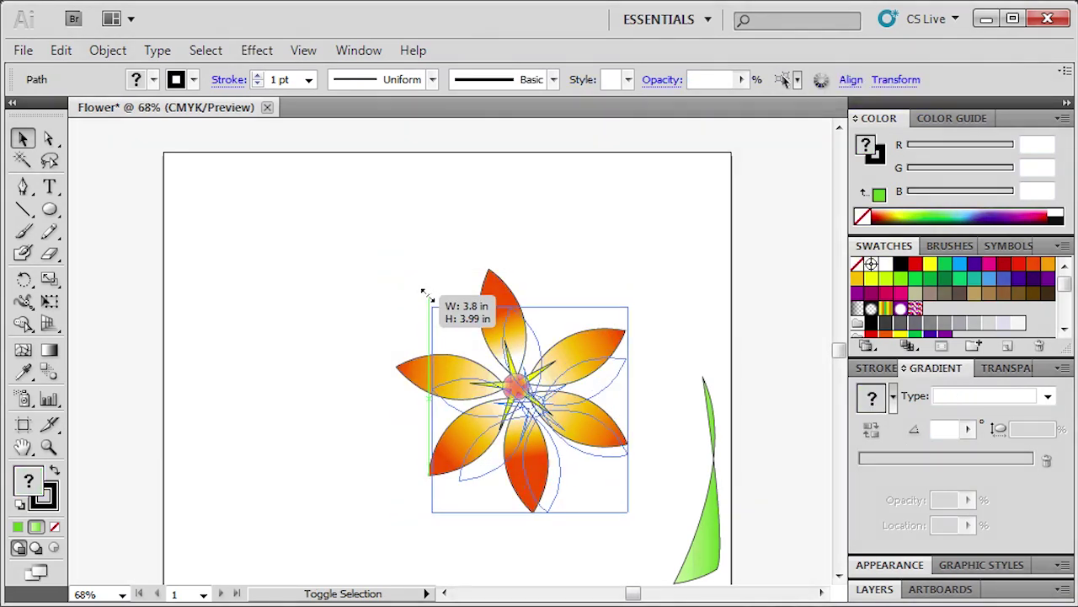
left_click_drag(424, 292, 426, 305)
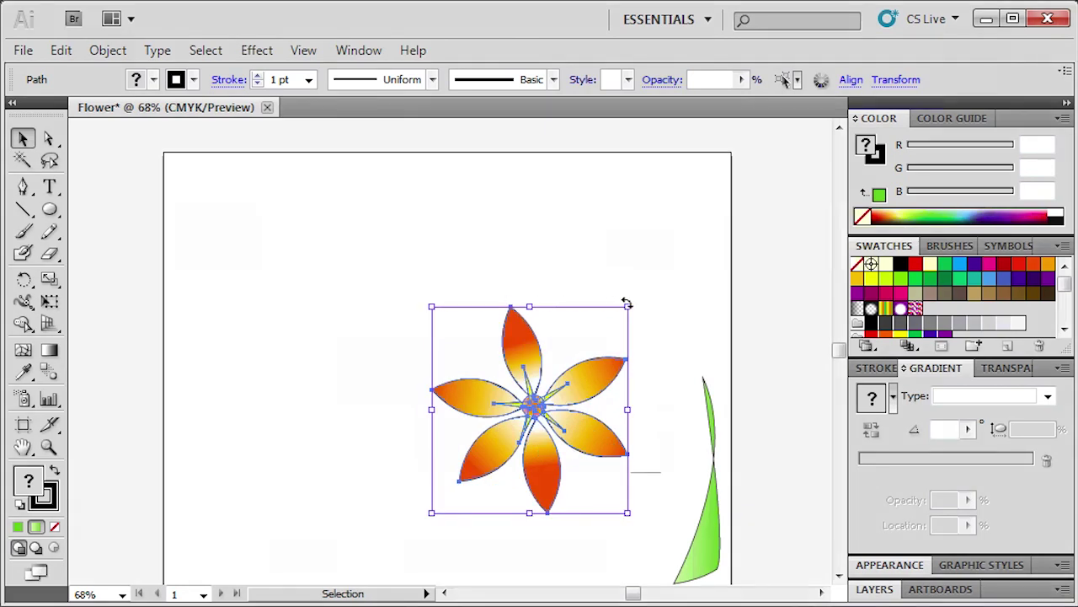
left_click_drag(636, 300, 655, 351)
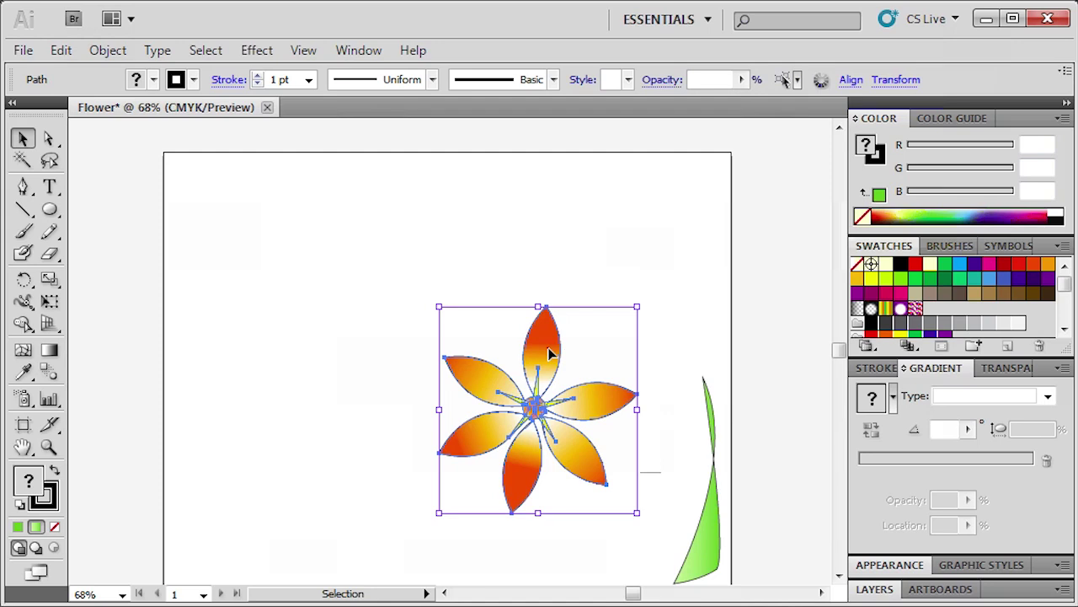
Step: Place the flower on top of the stem, then move both toward the page centre
left_click(548, 348)
left_click_drag(548, 347, 699, 261)
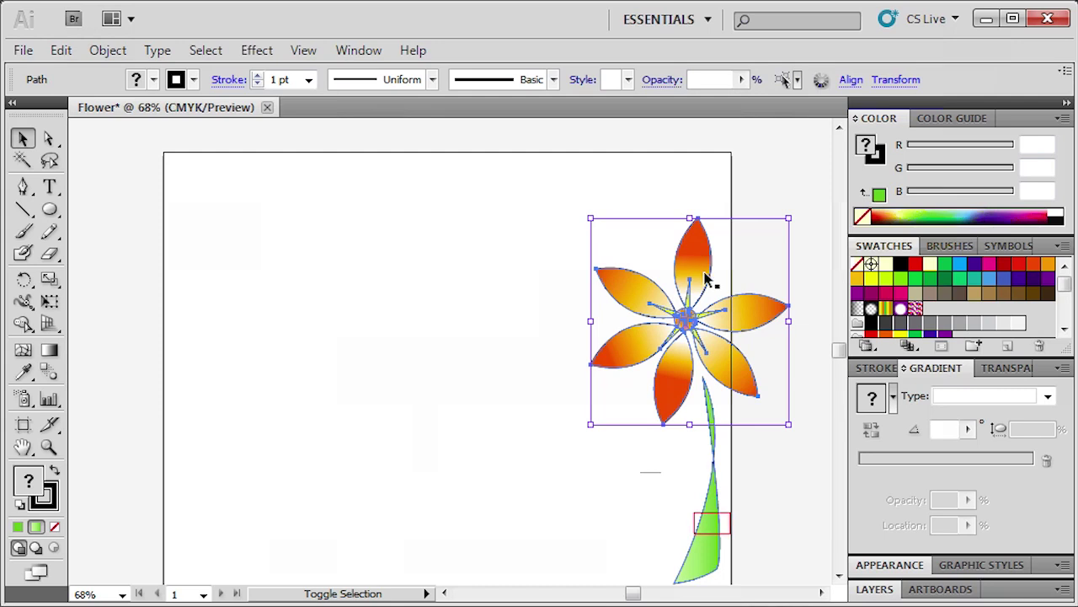
left_click(712, 524)
left_click_drag(712, 524, 466, 470)
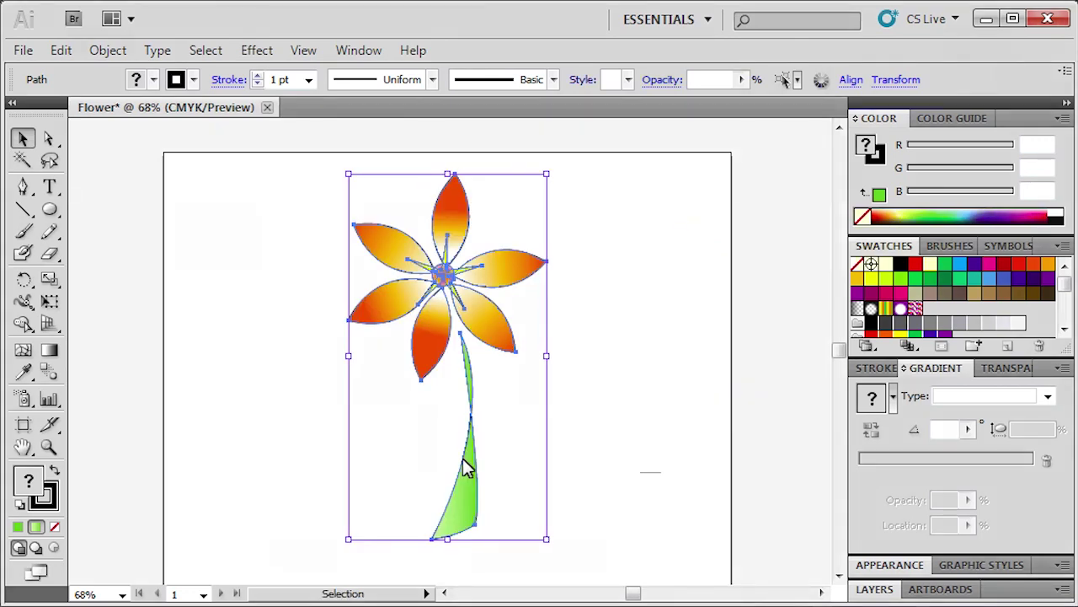